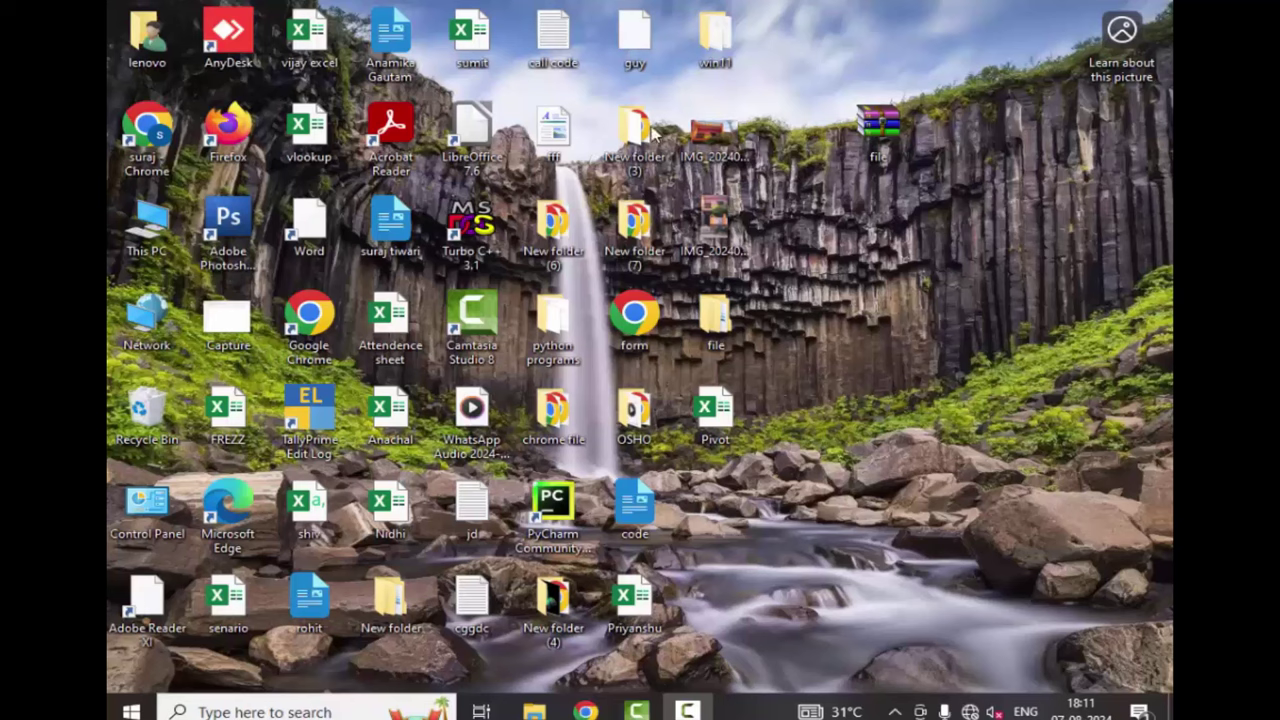
Step: Refresh the desktop three times from its right-click menu
right_click(980, 260)
left_click(957, 322)
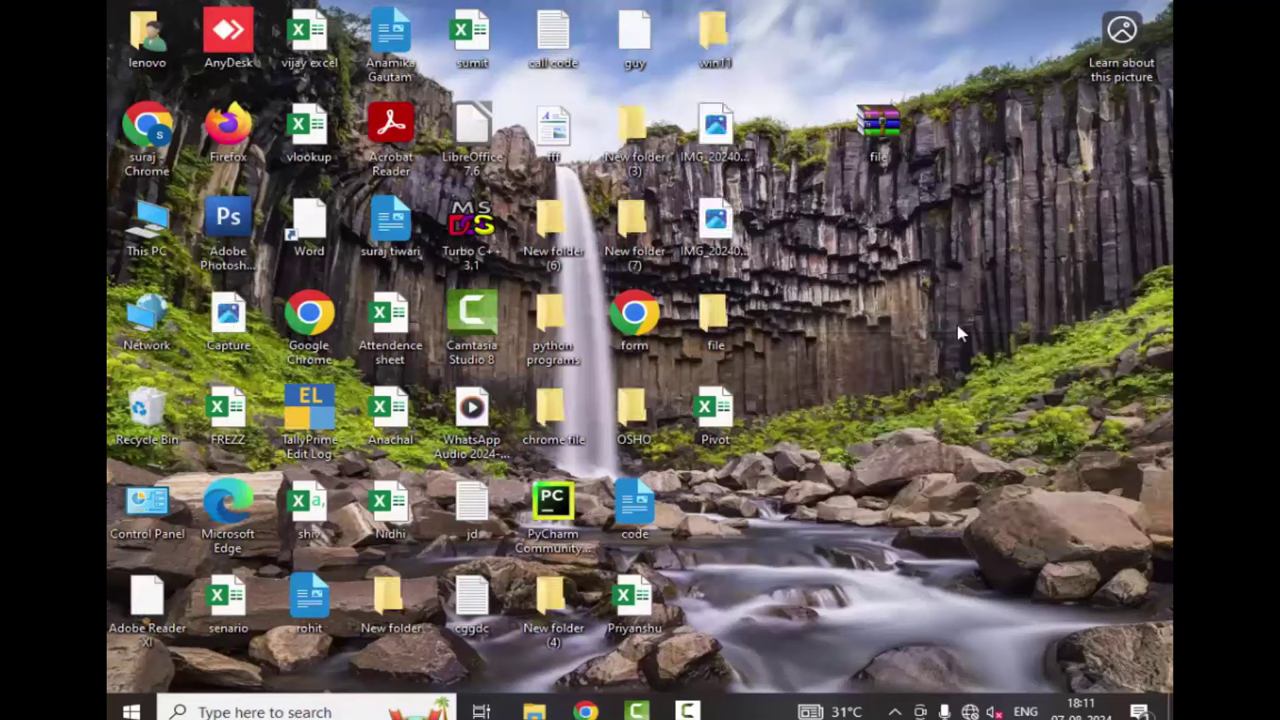
right_click(988, 236)
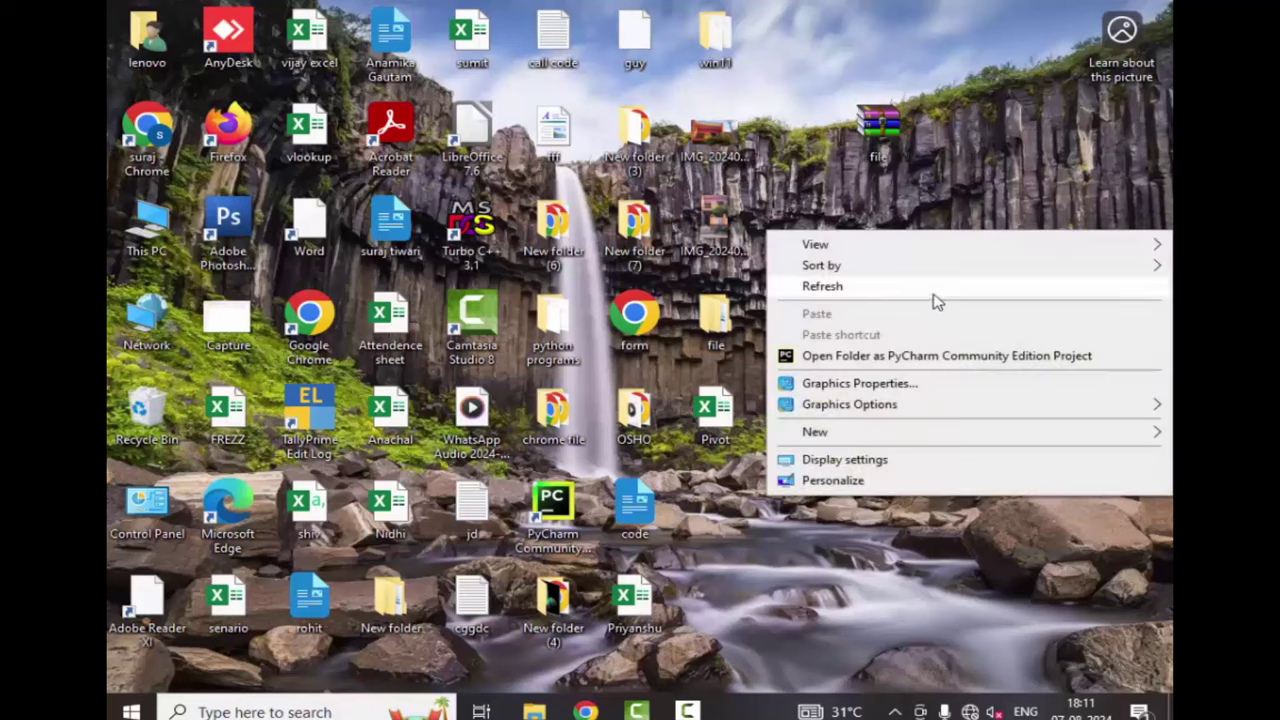
left_click(933, 292)
right_click(1023, 206)
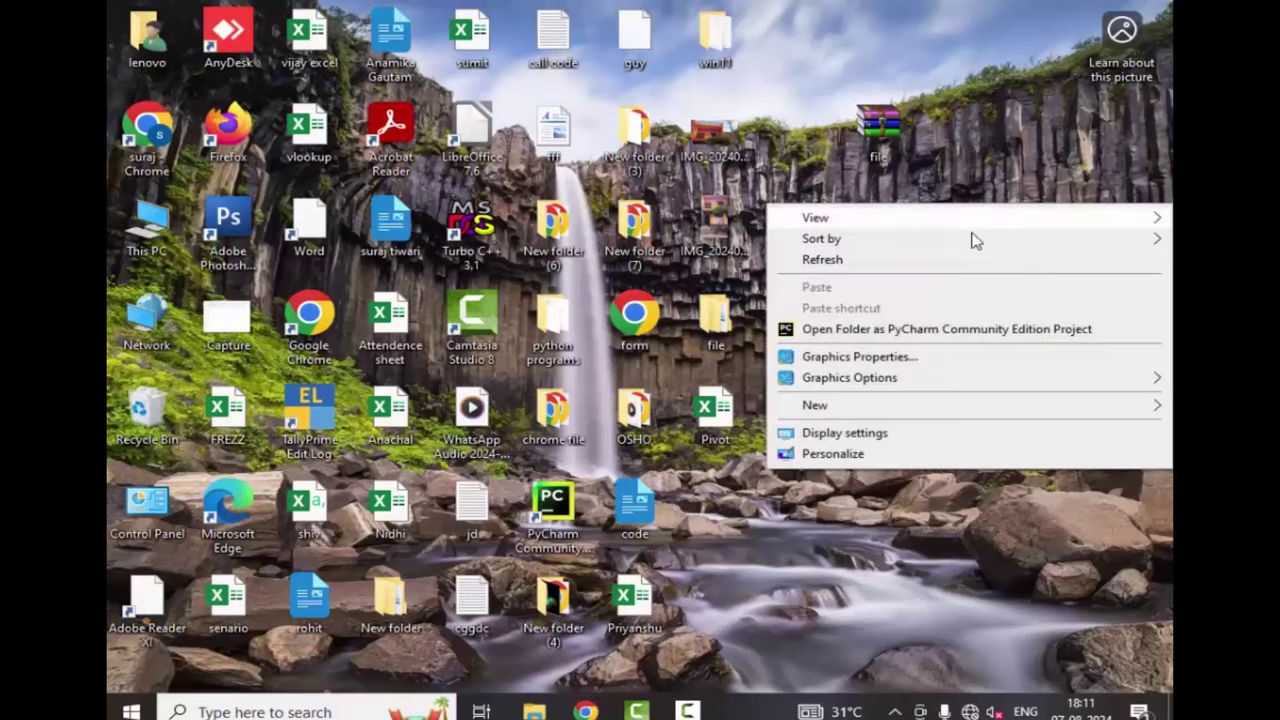
left_click(935, 267)
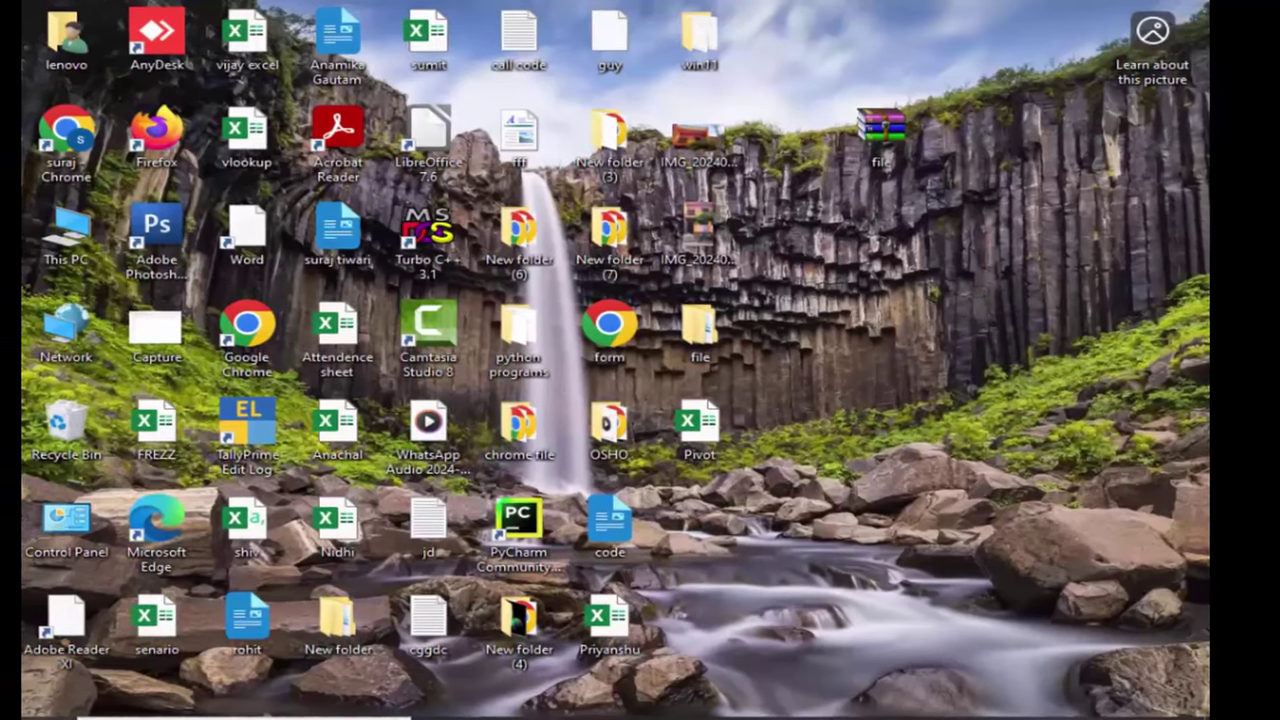
Step: Launch Microsoft Access, then launch Excel by searching 'ex' in Start
left_click(100, 716)
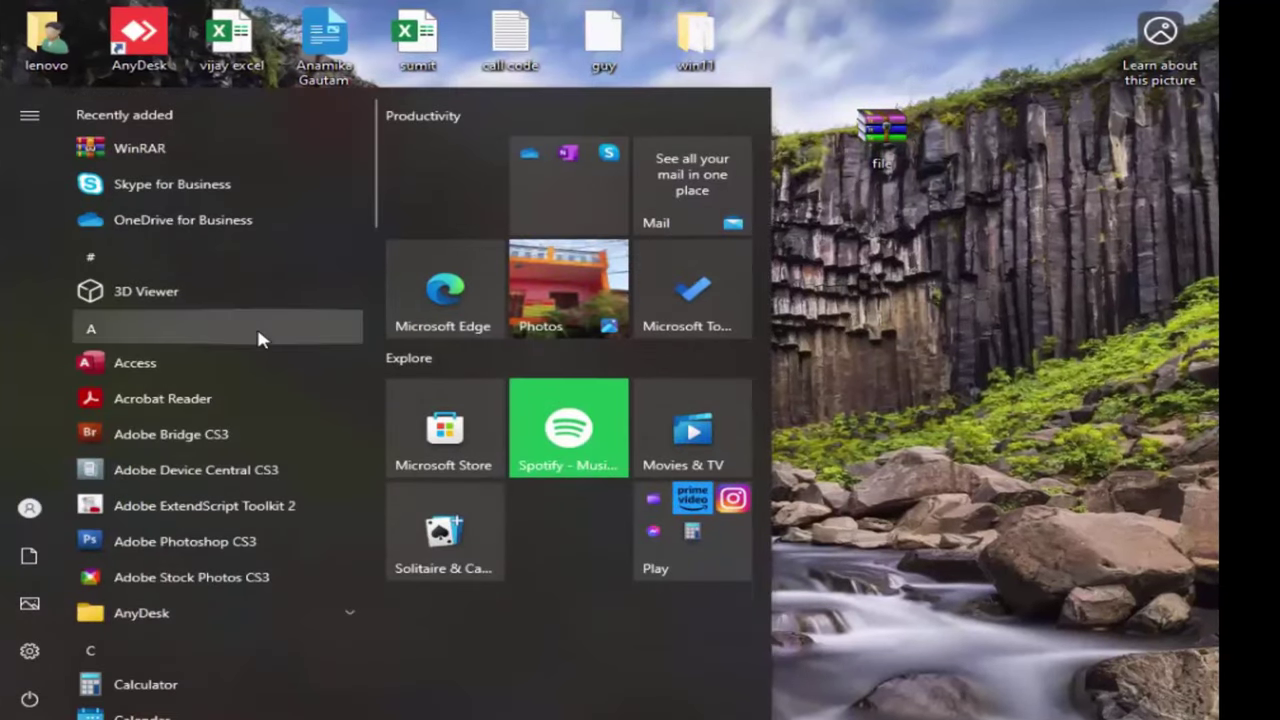
left_click(137, 362)
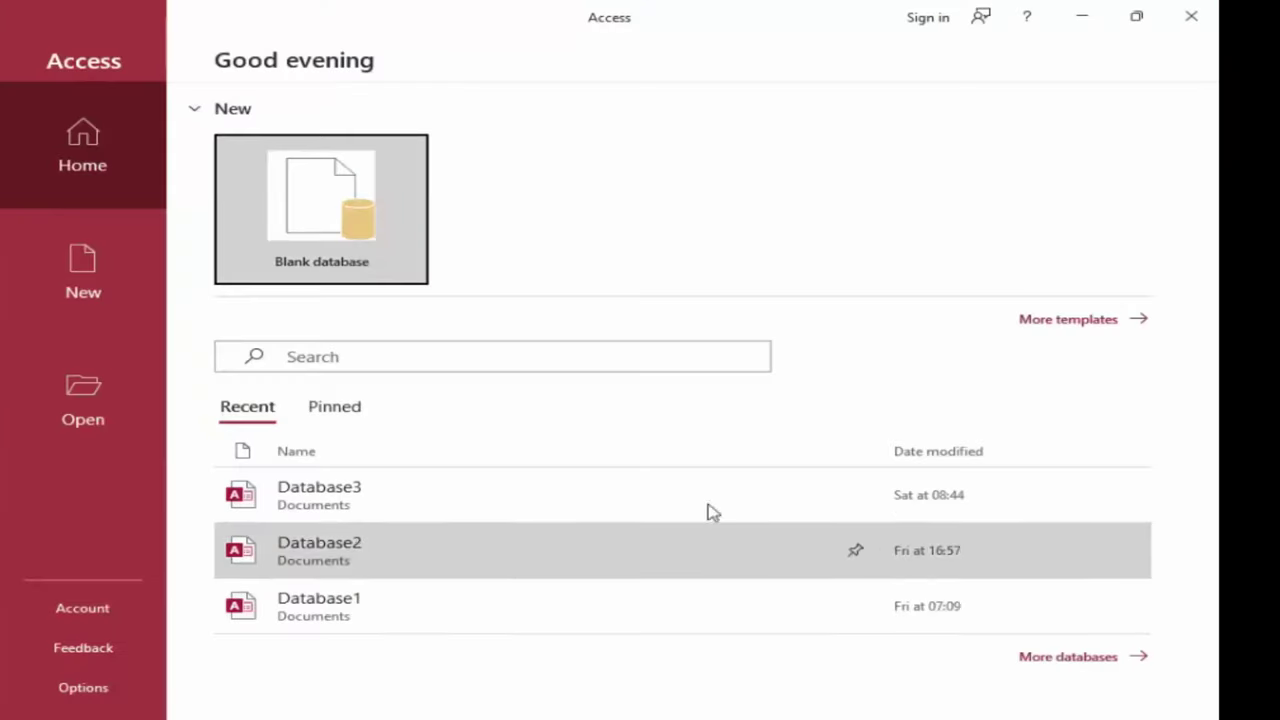
left_click(20, 719)
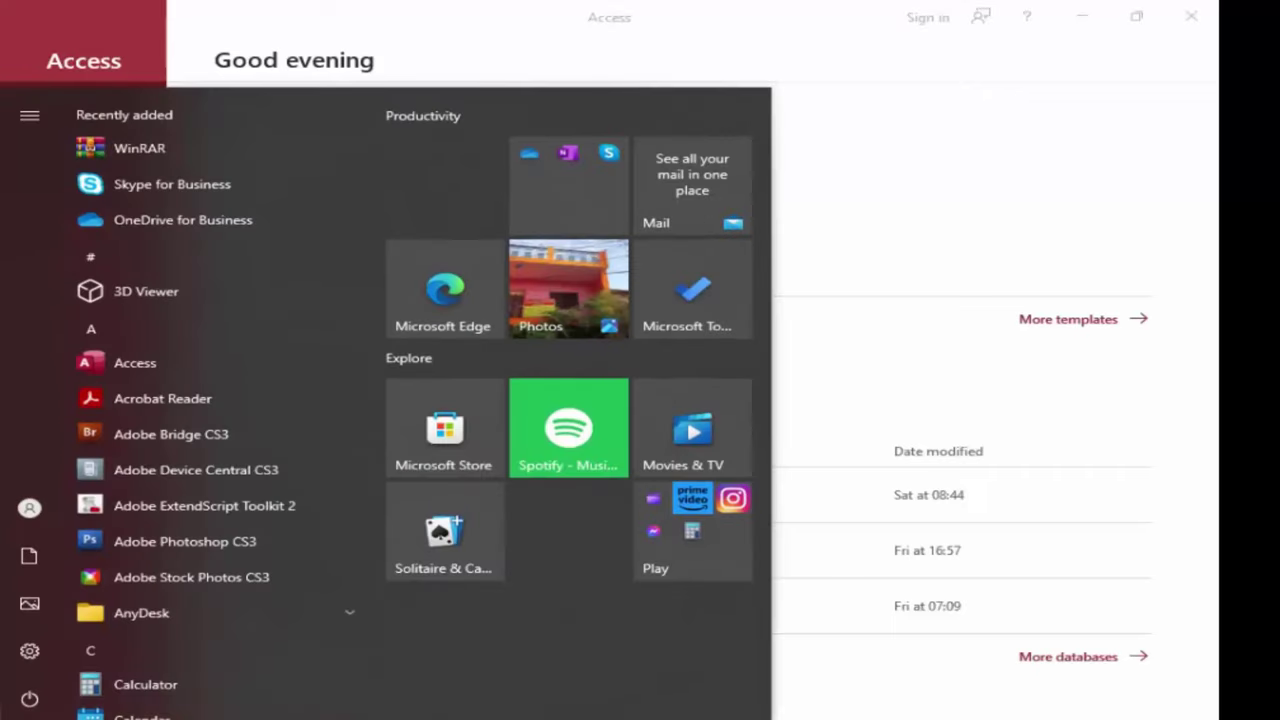
type("ex")
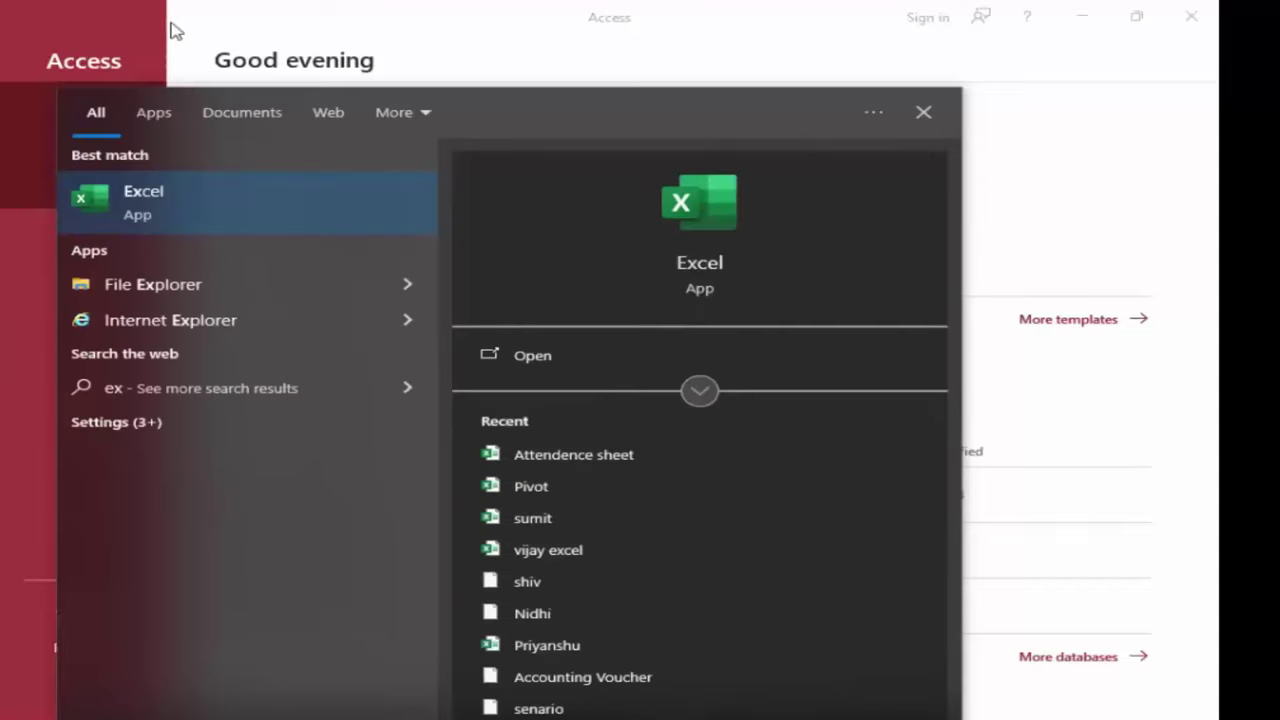
left_click(277, 200)
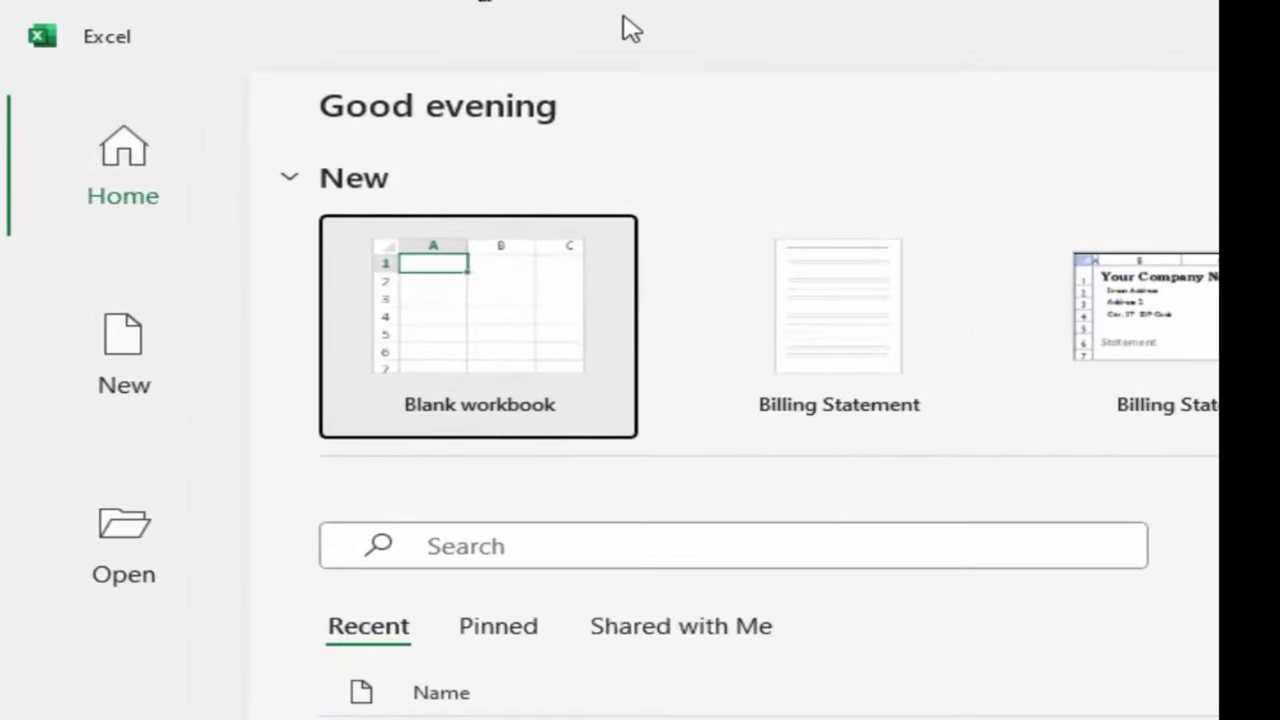
Step: Resize and reposition the Excel window over Access, then create a blank workbook
mouse_move(629, 29)
left_mouse_down()
mouse_move(912, 450)
mouse_move(886, 463)
left_mouse_up()
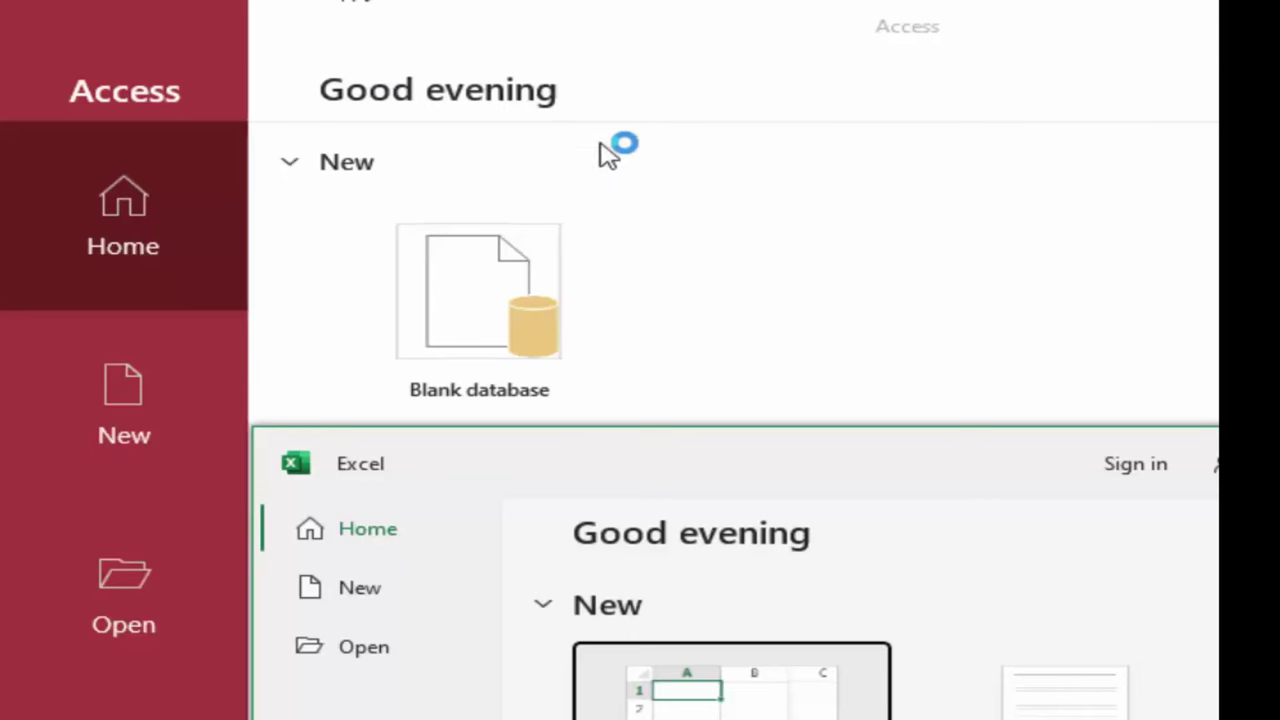
left_click_drag(835, 462, 998, 175)
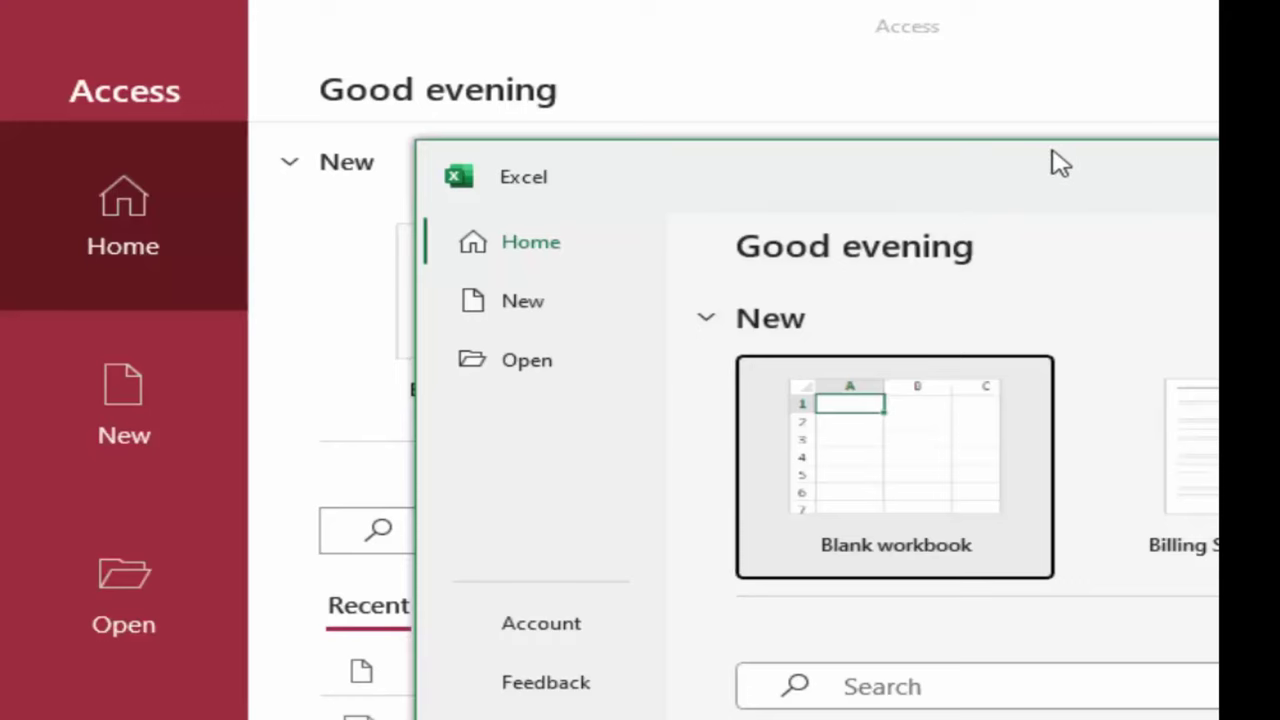
left_click_drag(1055, 182, 895, 72)
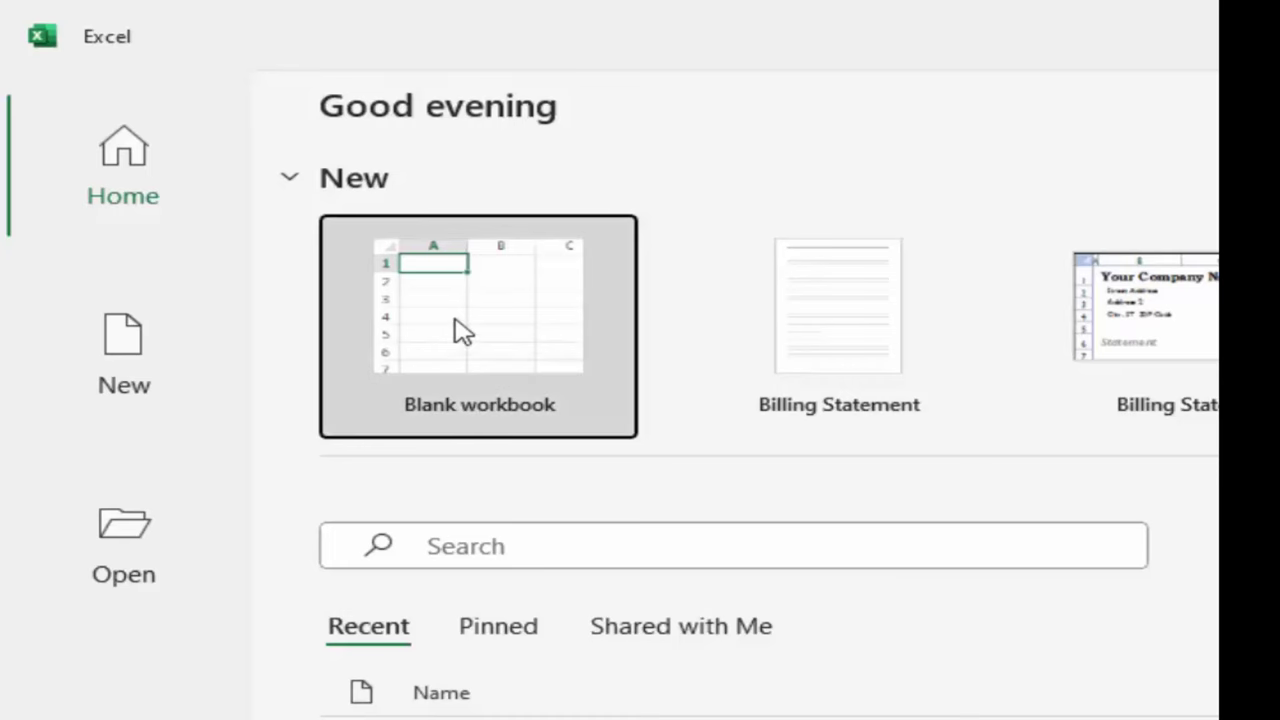
left_click(455, 322)
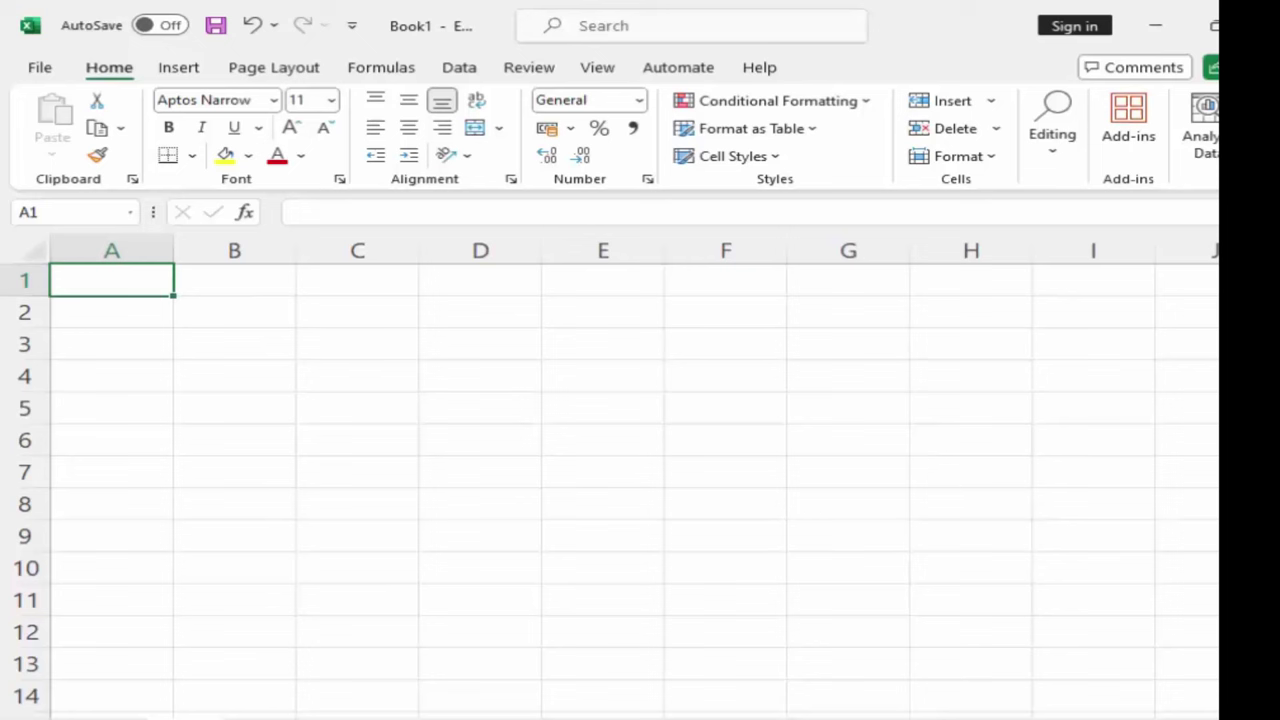
Step: Select column A and rows 1–2 in Book1, then minimize Excel to reveal Access
left_click(139, 253)
left_click_drag(170, 258, 197, 254)
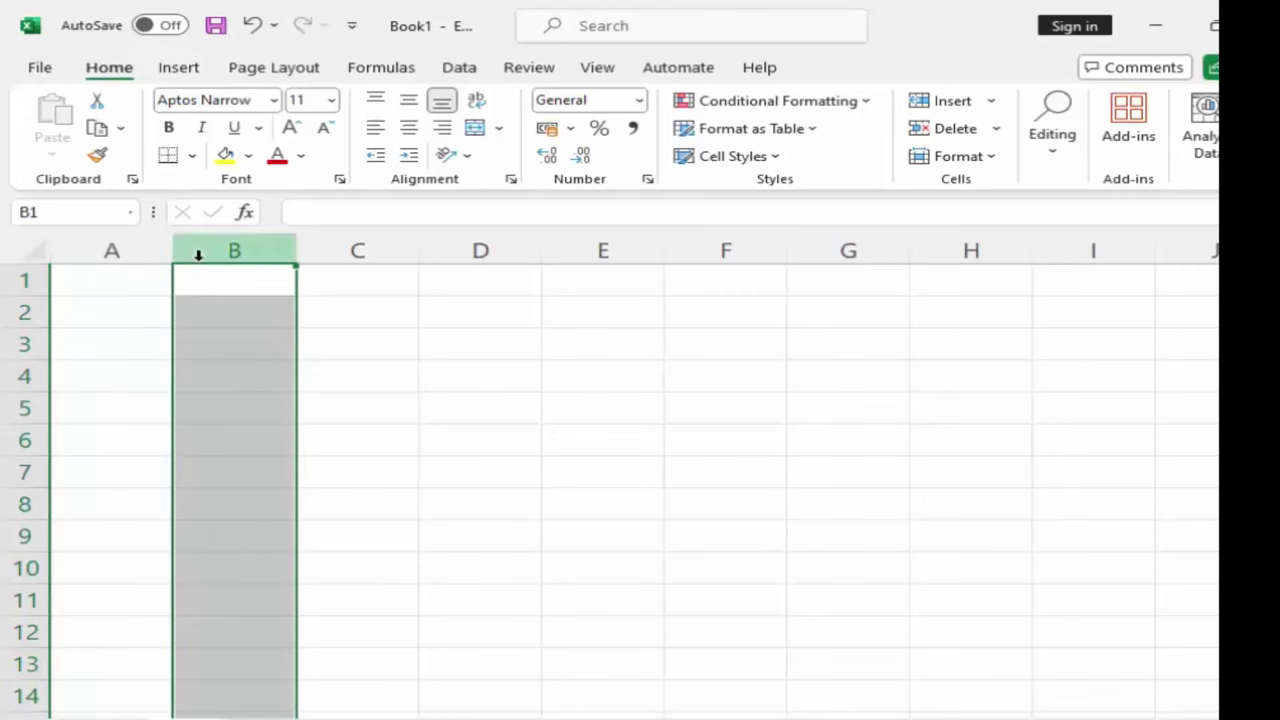
left_click(10, 288)
left_click(10, 312)
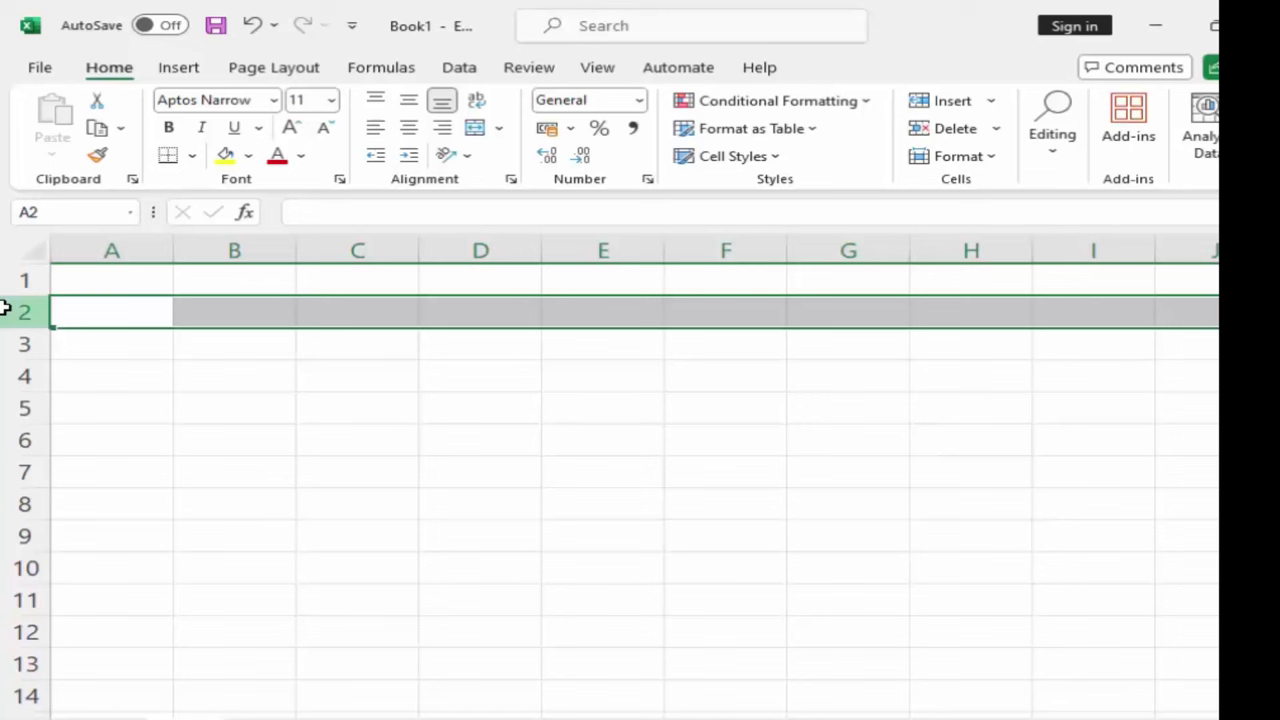
left_click(1150, 14)
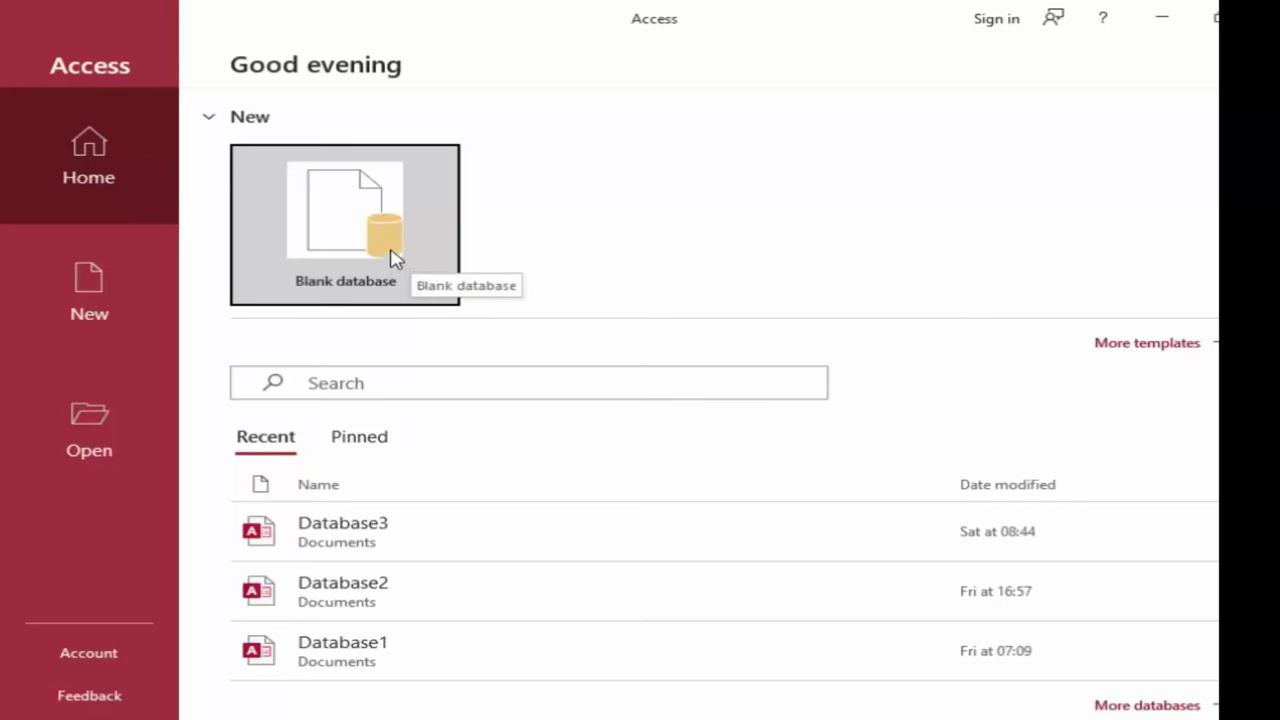
Step: Create blank database Database4 and select the ID field's new-record cell in Table1
left_click(380, 225)
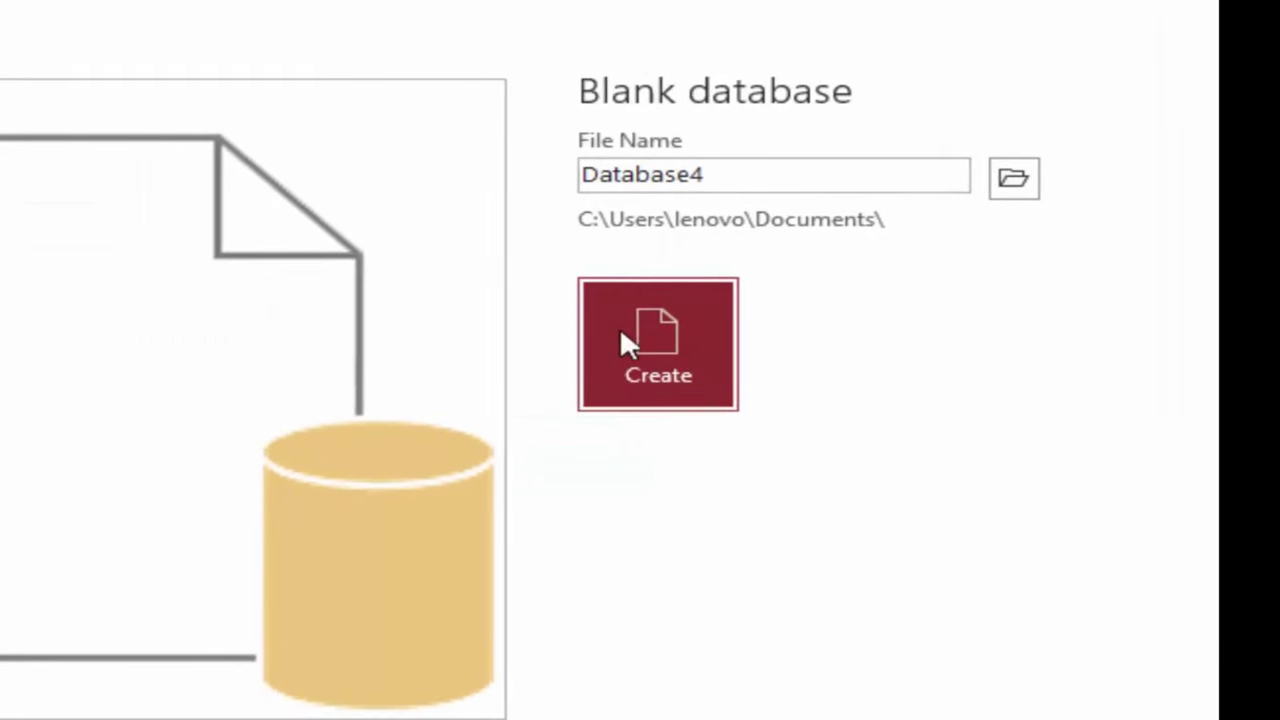
left_click(636, 338)
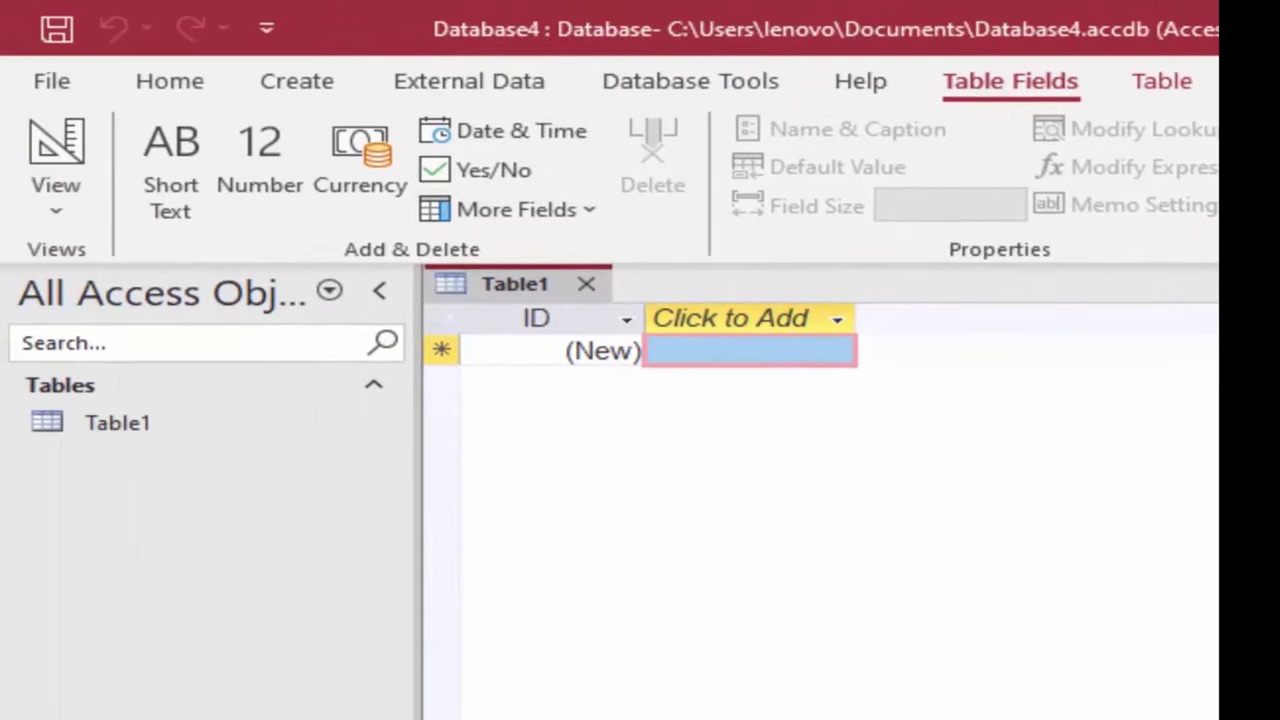
left_click(557, 362)
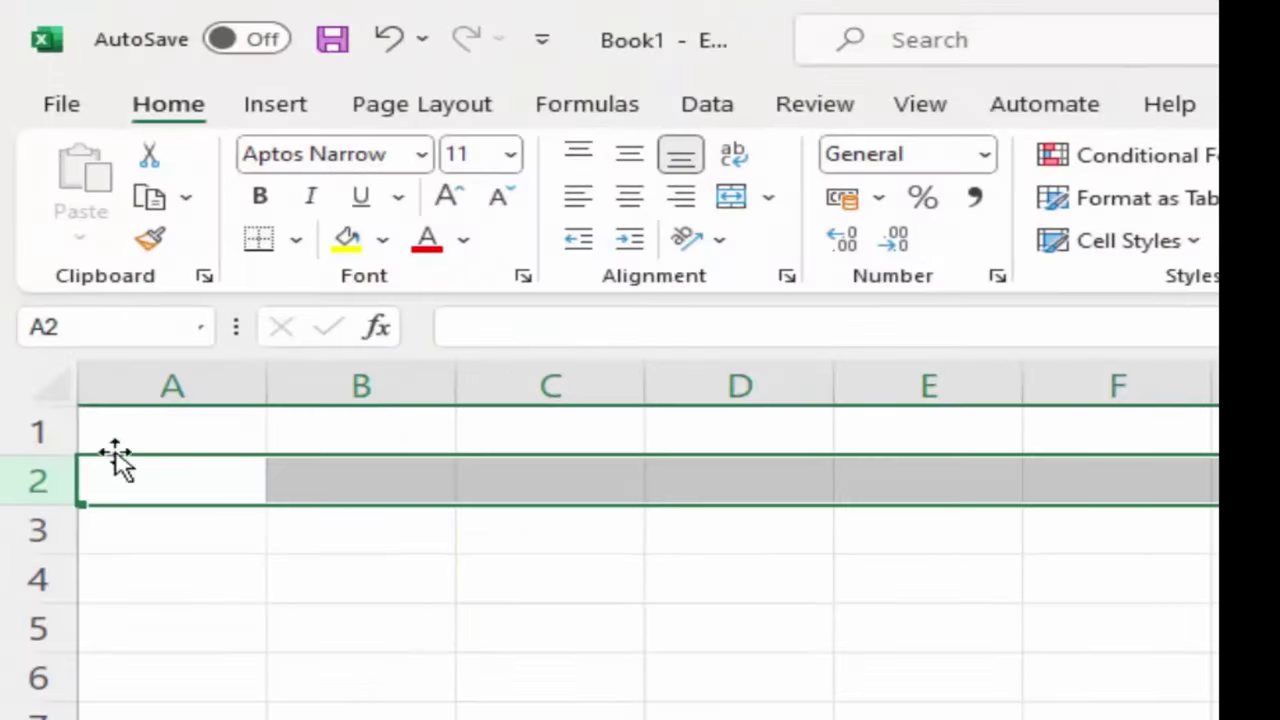
Step: Enter 'Reg no' in A1, E001 and E002 below, then fill the series down column A
left_click(177, 436)
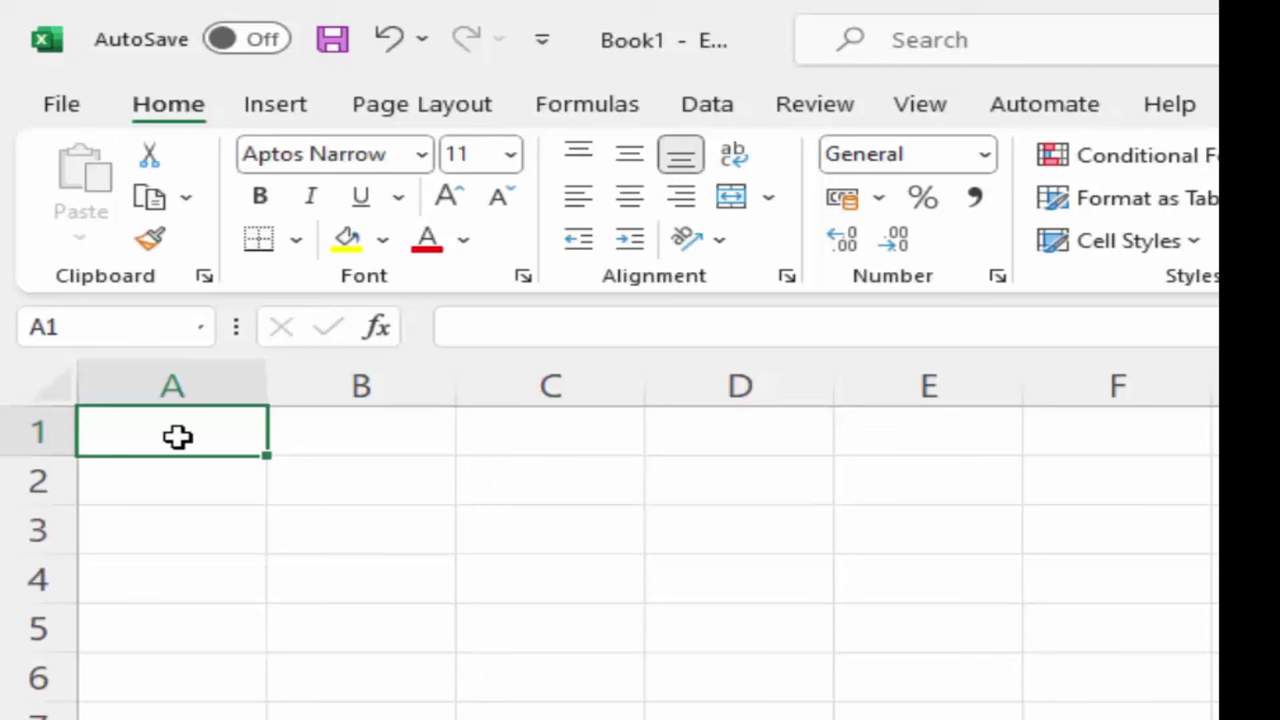
type("Re")
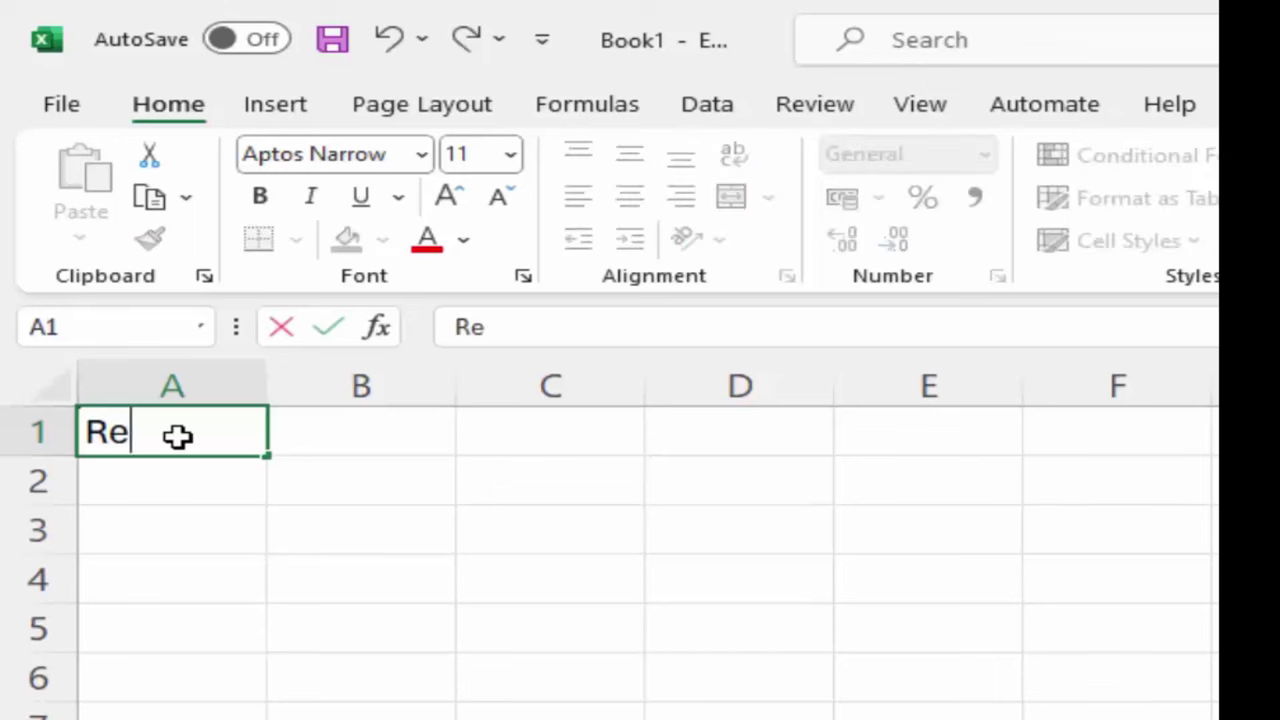
type("g ")
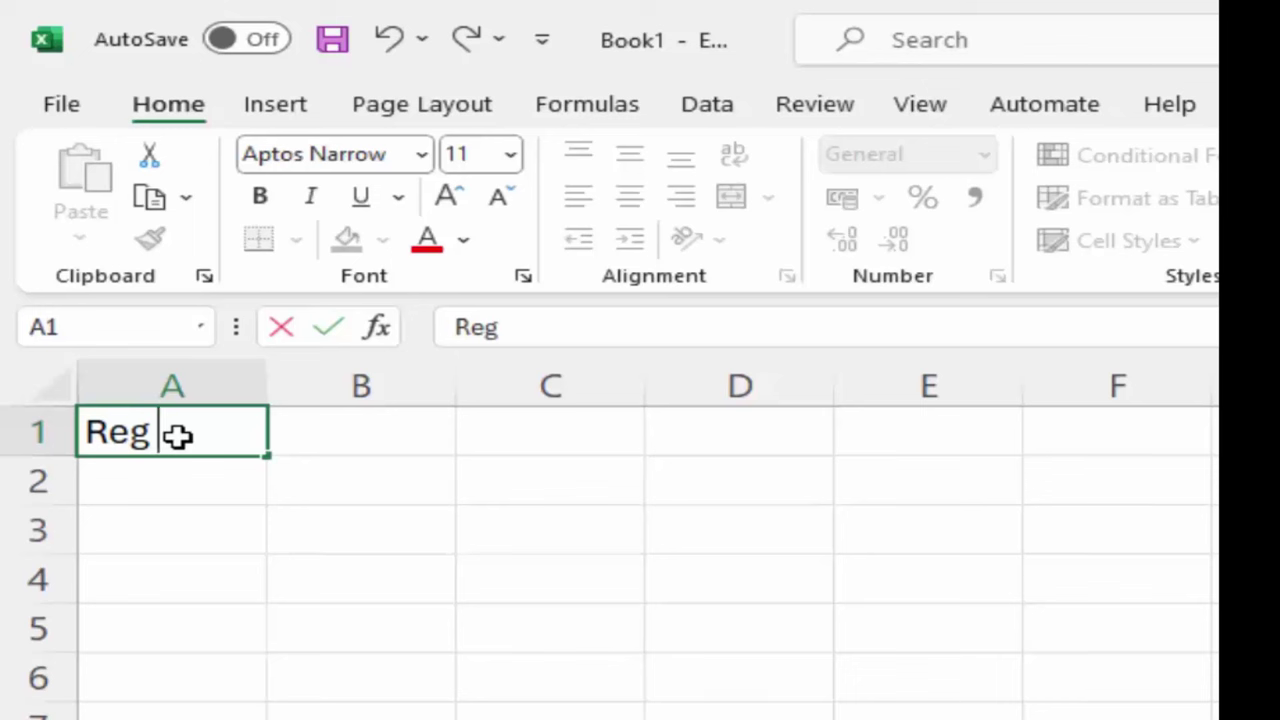
type("no")
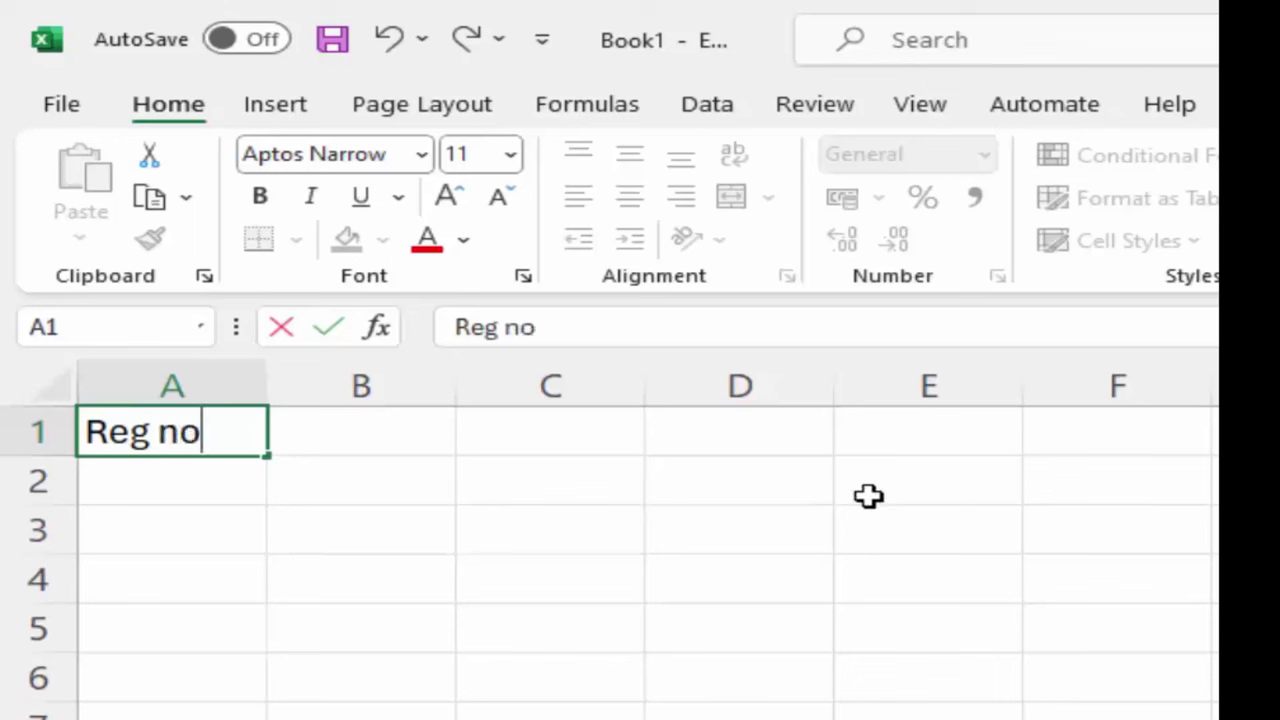
left_click(233, 495)
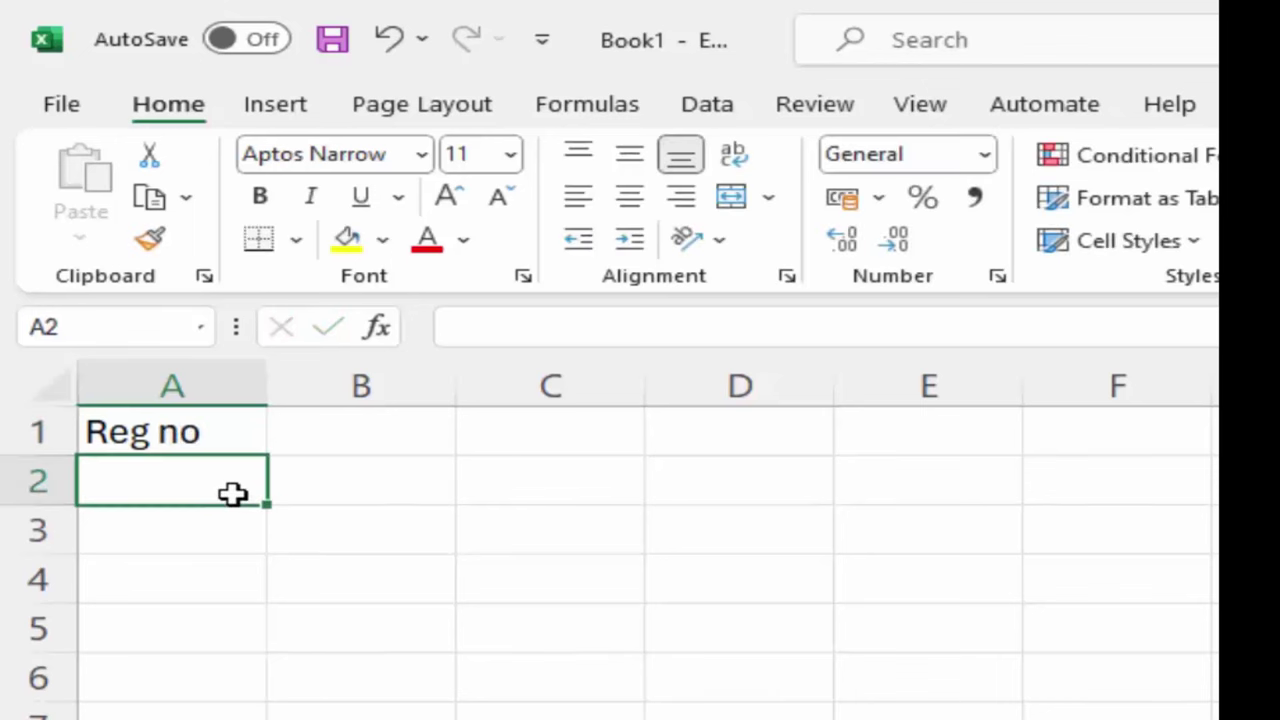
type("E")
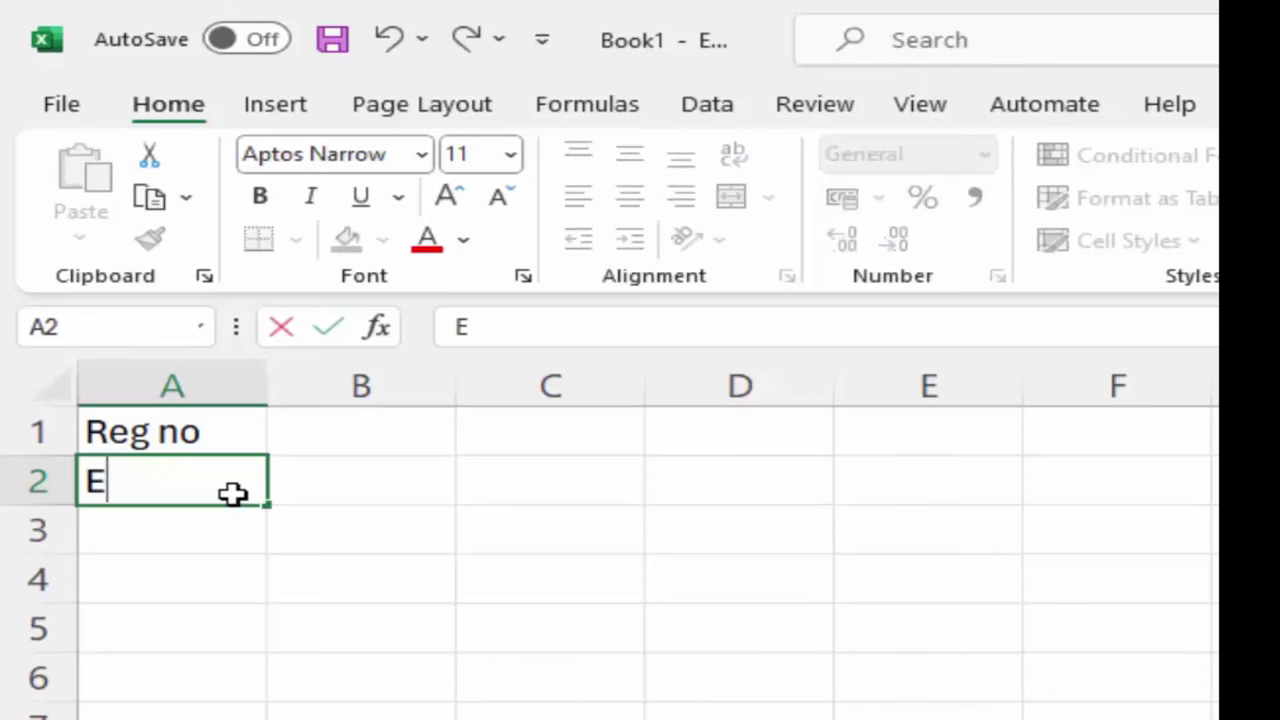
type("001")
key("Return")
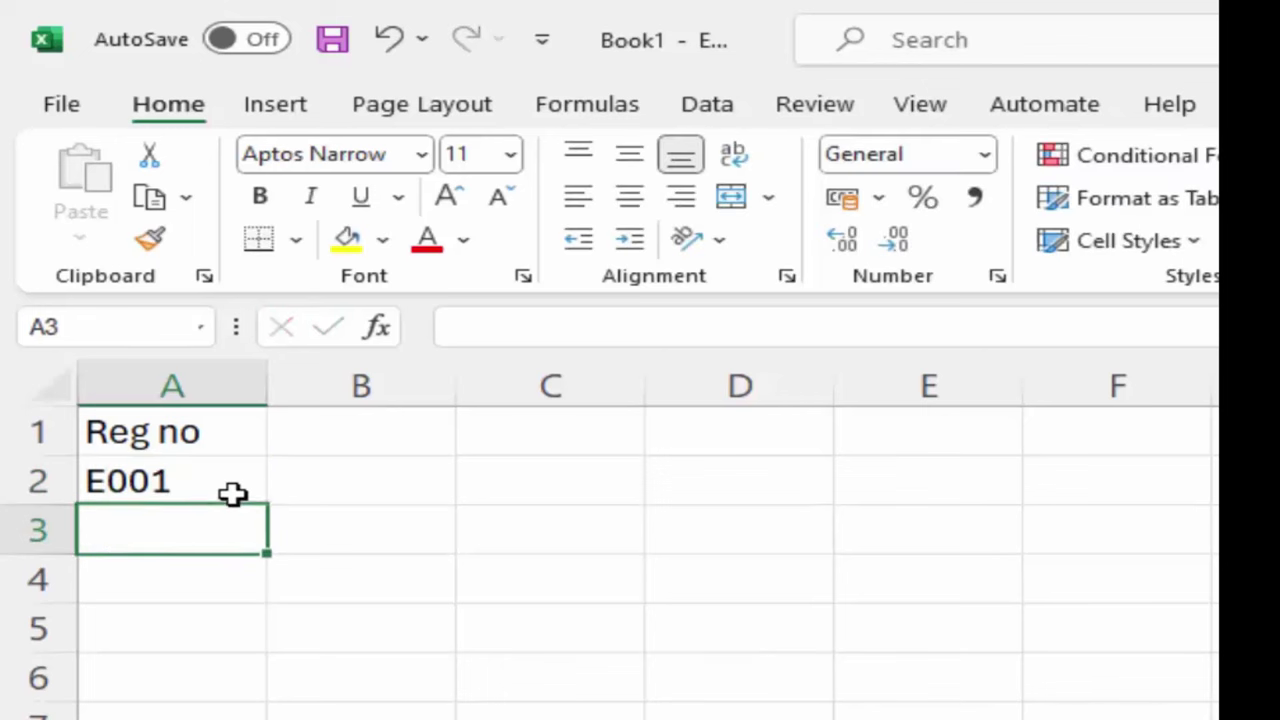
type("E00")
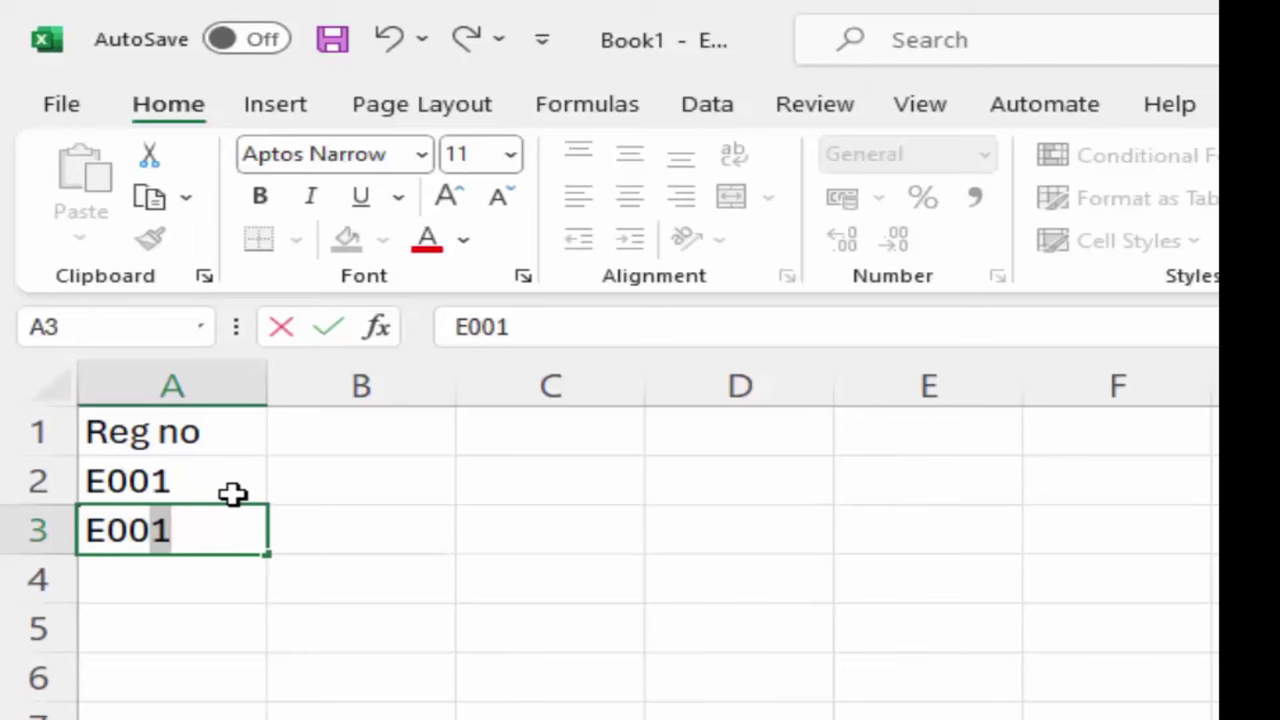
type("2")
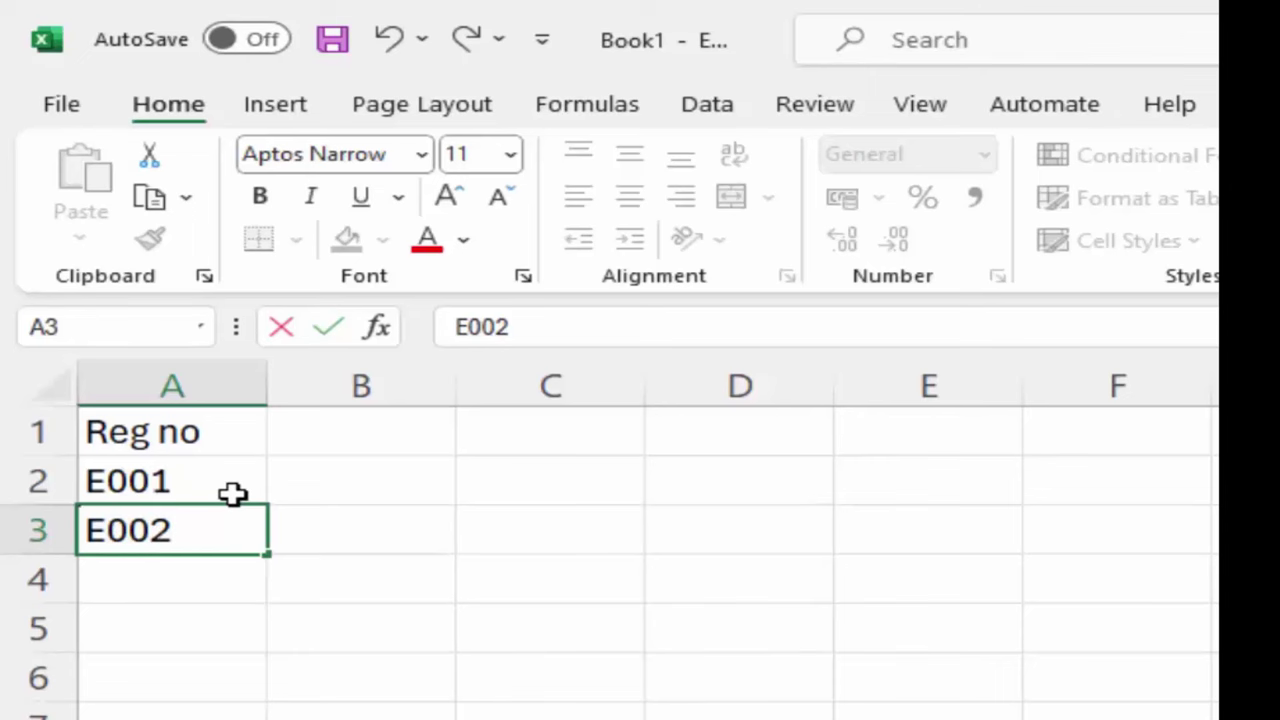
left_click_drag(232, 493, 215, 540)
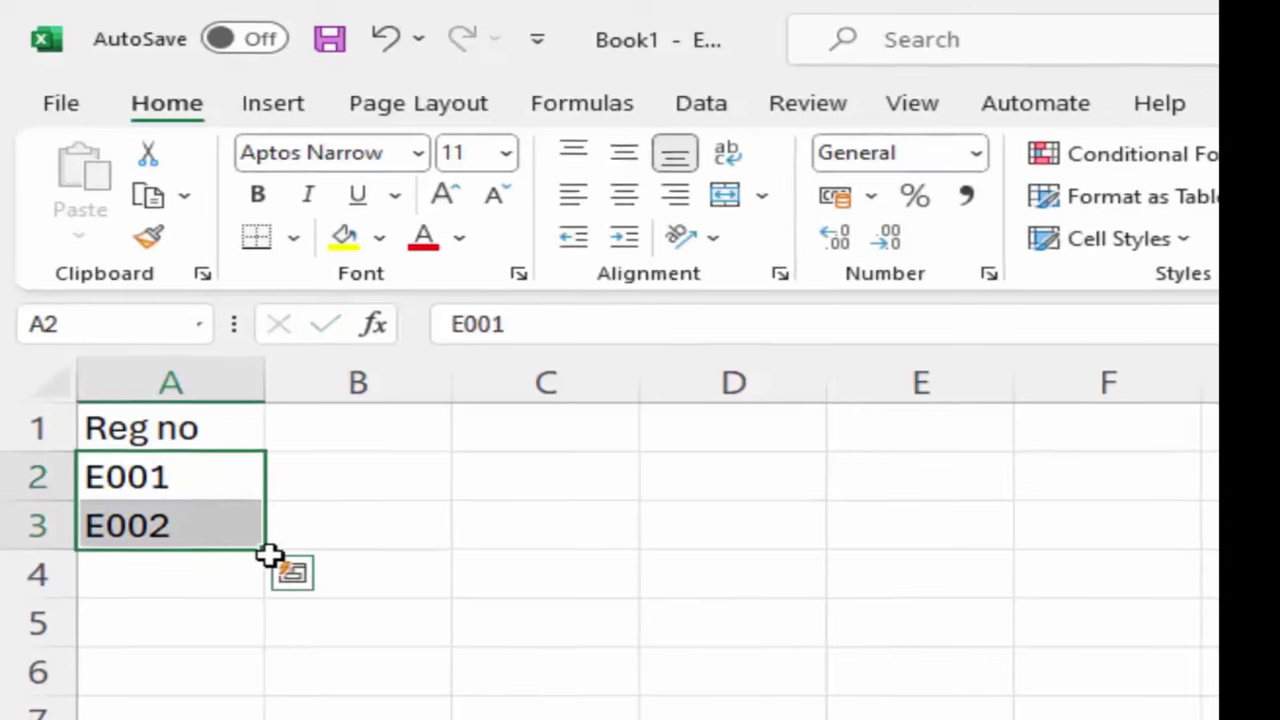
left_click_drag(233, 483, 236, 715)
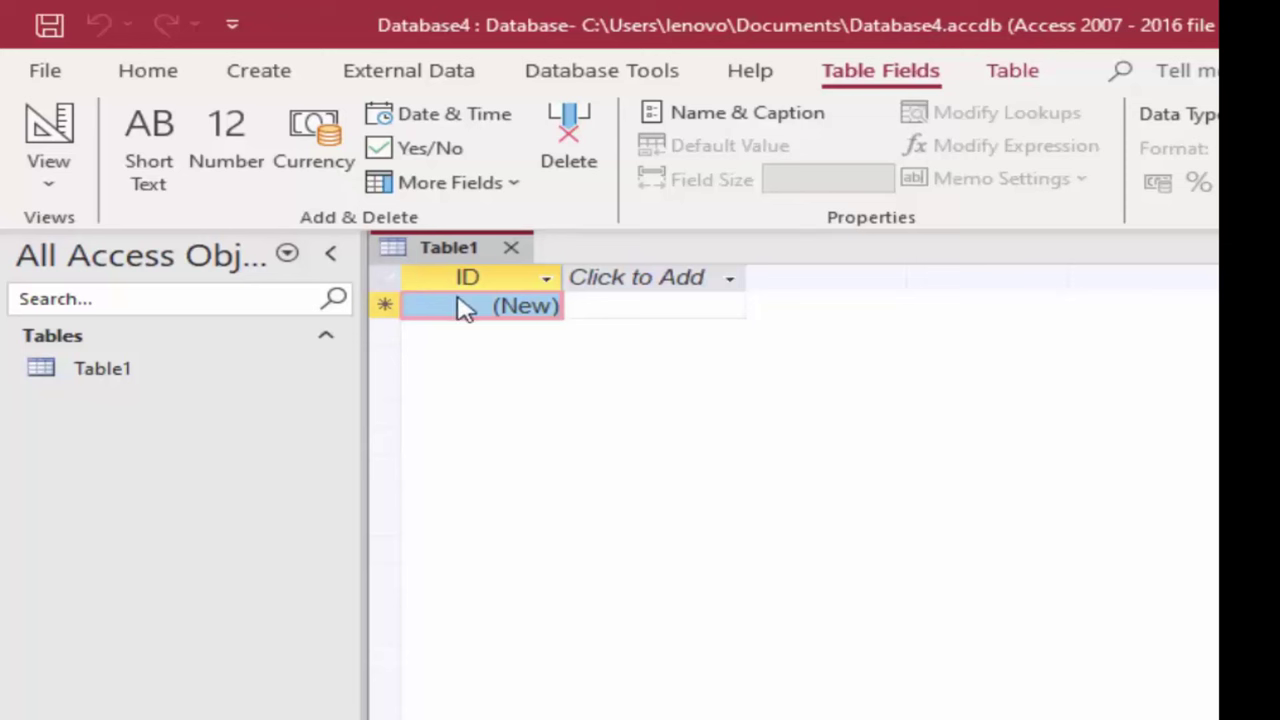
Step: Save Table1 under the name 'Student' and switch it to Design View
left_click(46, 188)
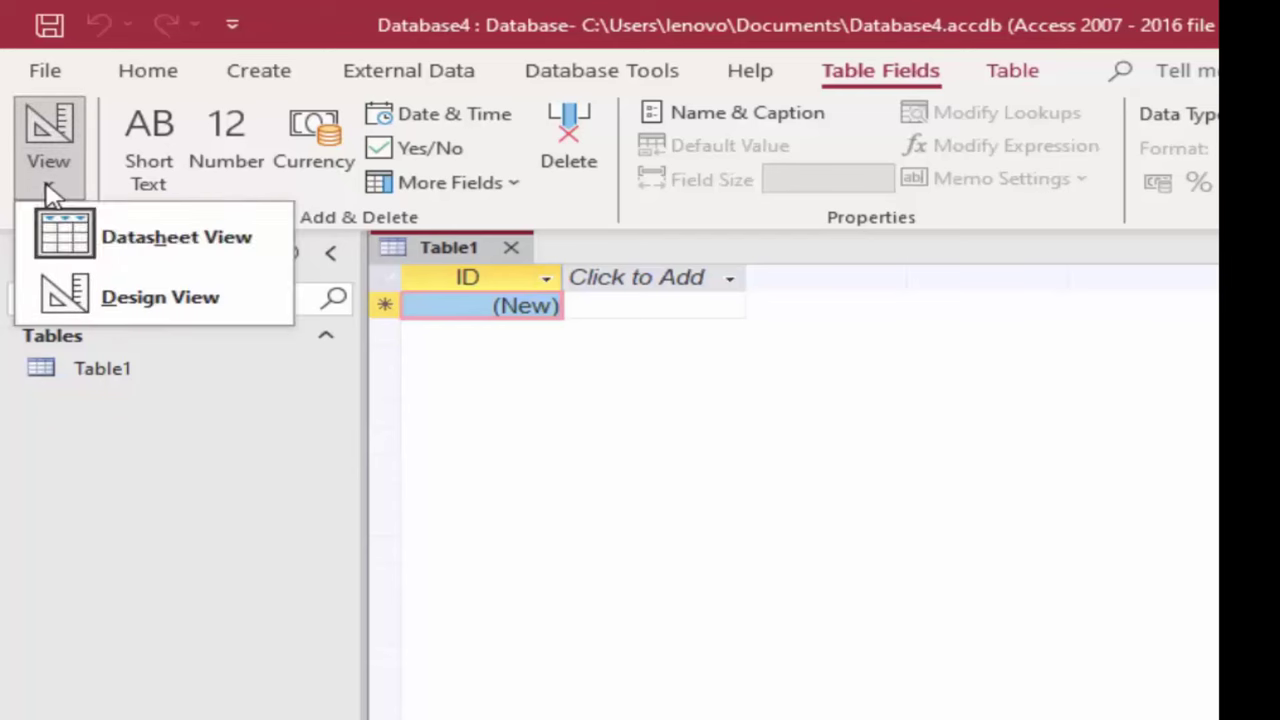
left_click(108, 297)
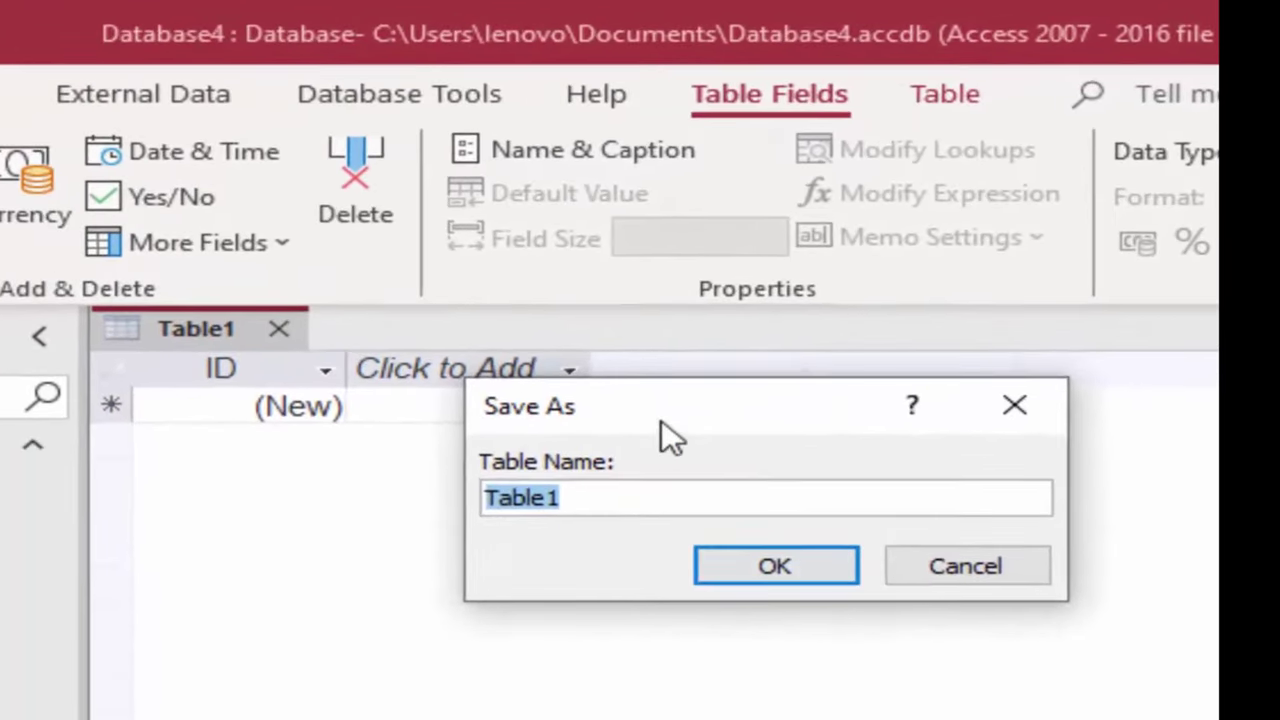
left_click(660, 497)
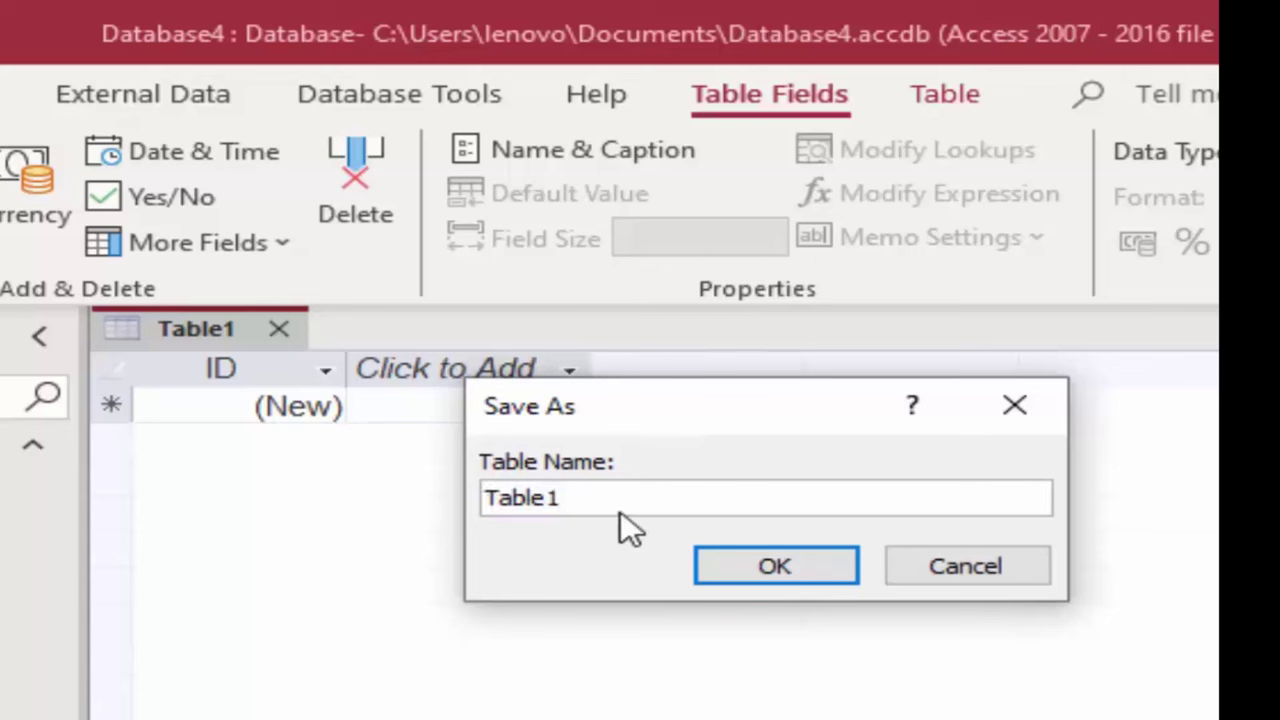
key("BackSpace")
key("BackSpace")
key("BackSpace")
key("BackSpace")
key("BackSpace")
key("BackSpace")
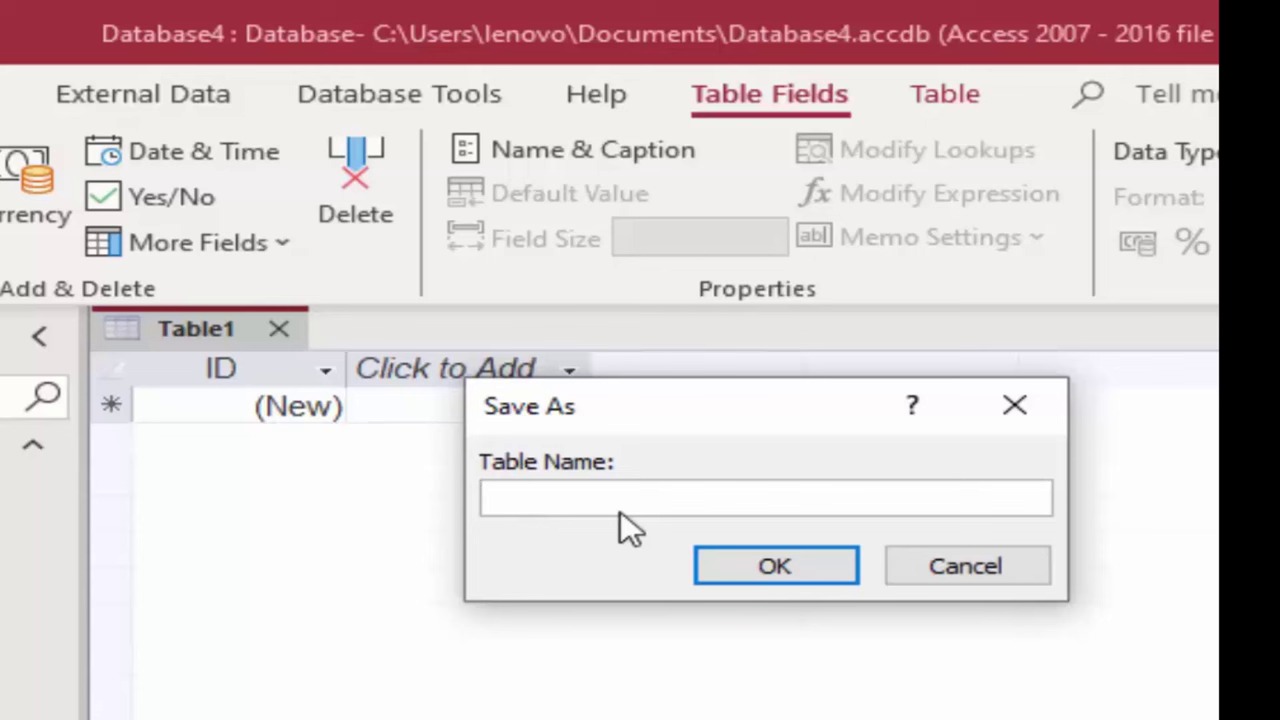
type("St")
type("uden")
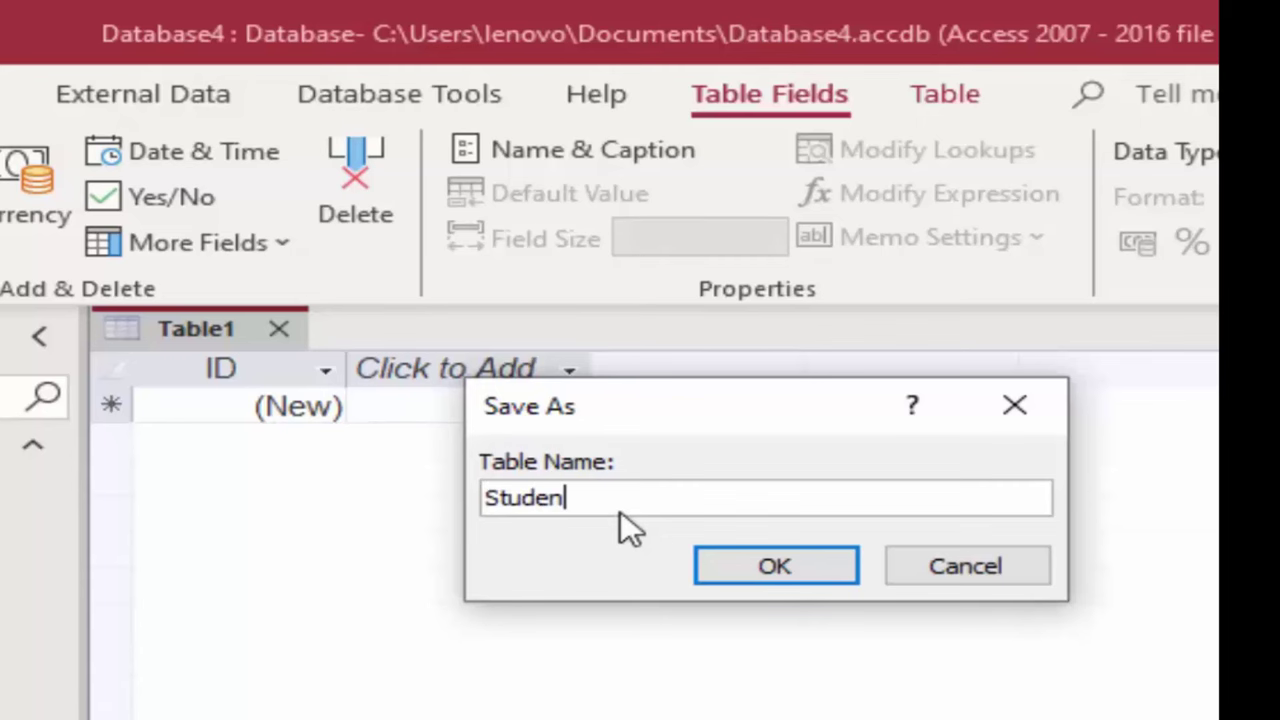
type("t")
key("Return")
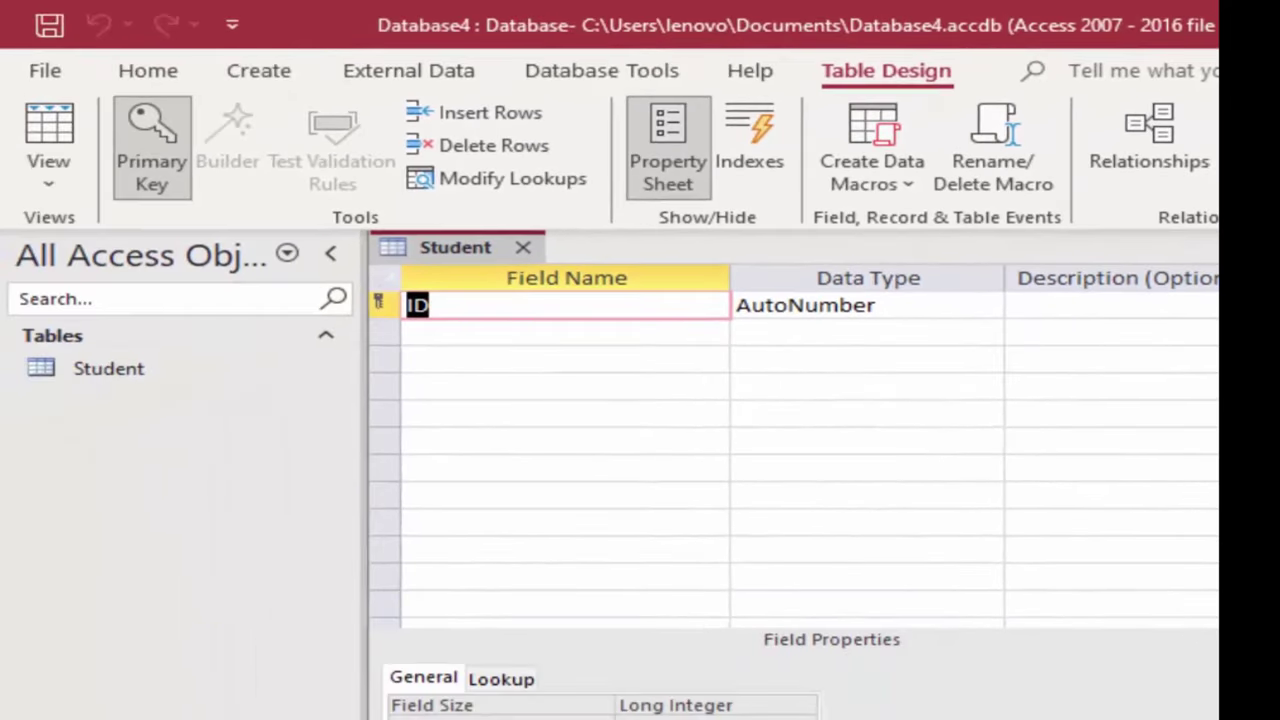
Step: Click through the ID field's name, data type and description cells
left_click(595, 307)
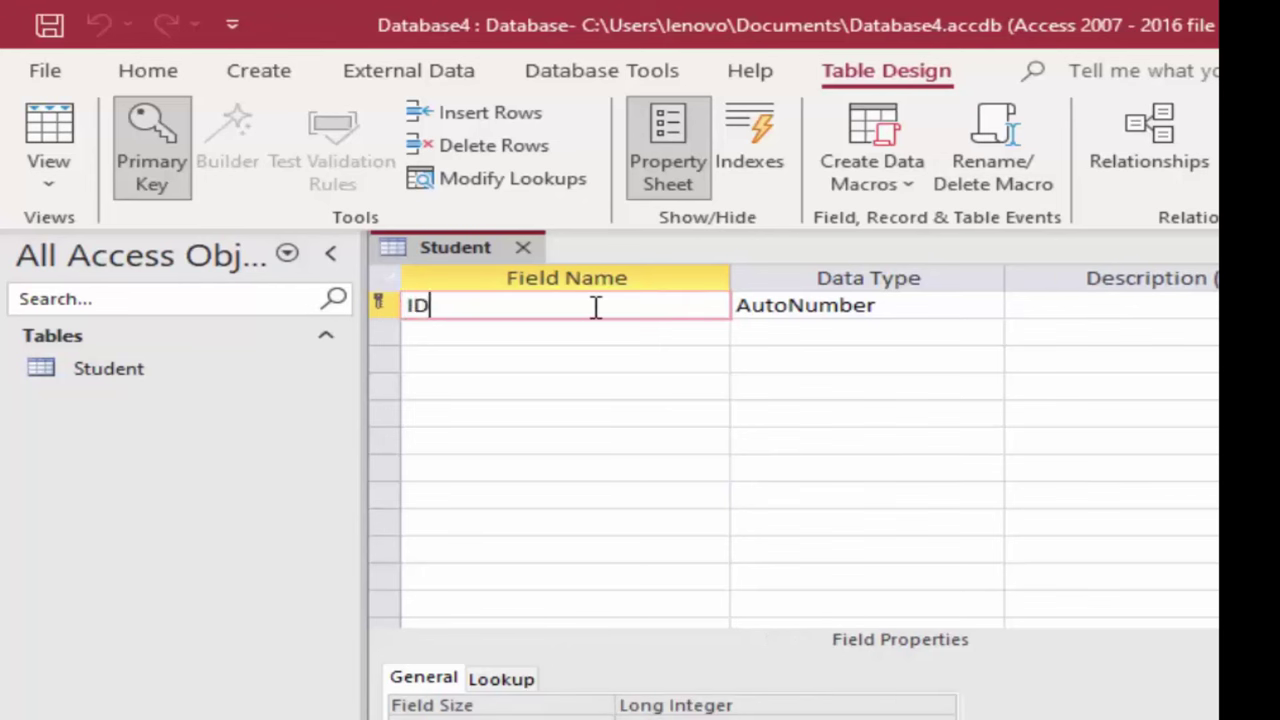
left_click(917, 302)
left_click(1110, 304)
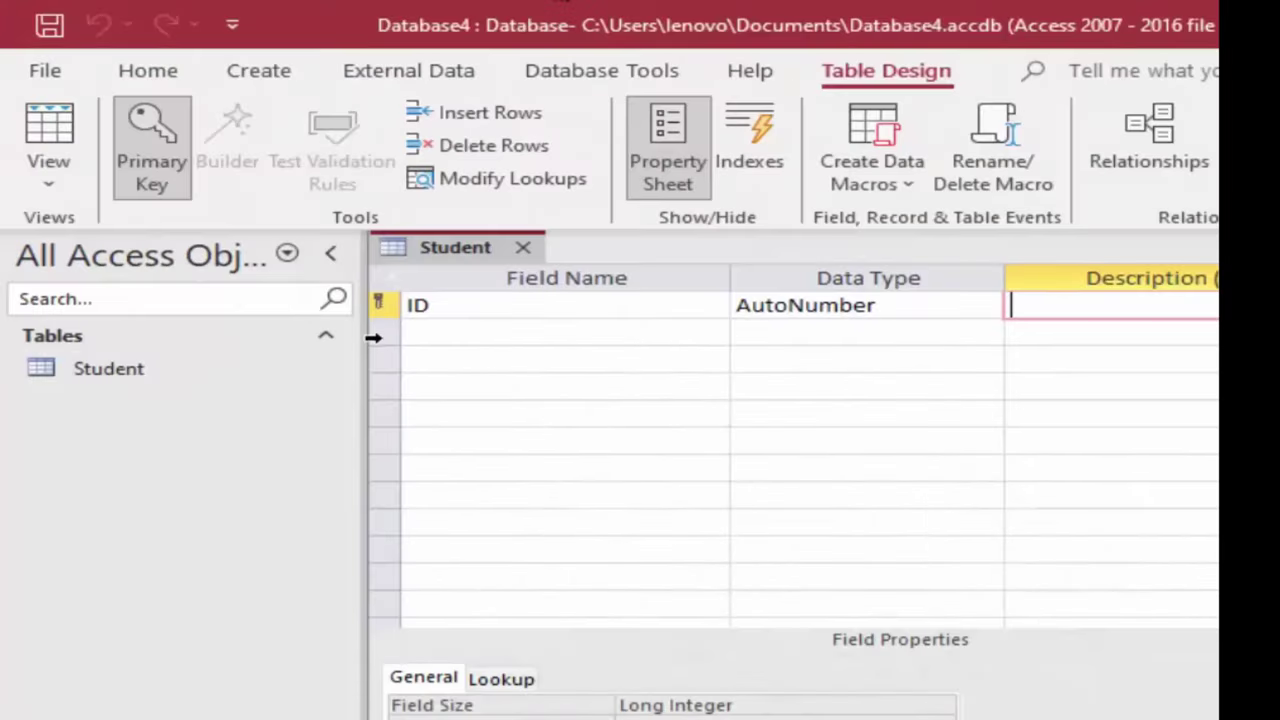
left_click(435, 325)
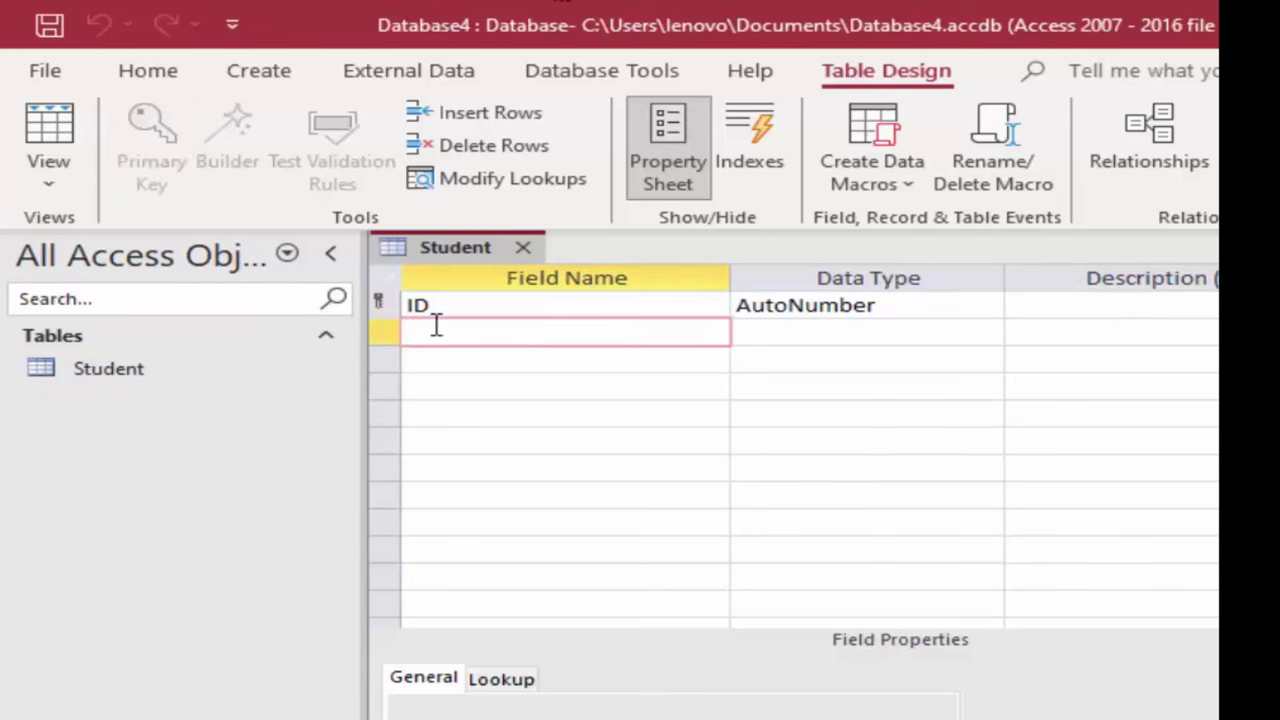
Step: Rename the ID field to Reg_id and set its data type to Short Text
left_click(443, 305)
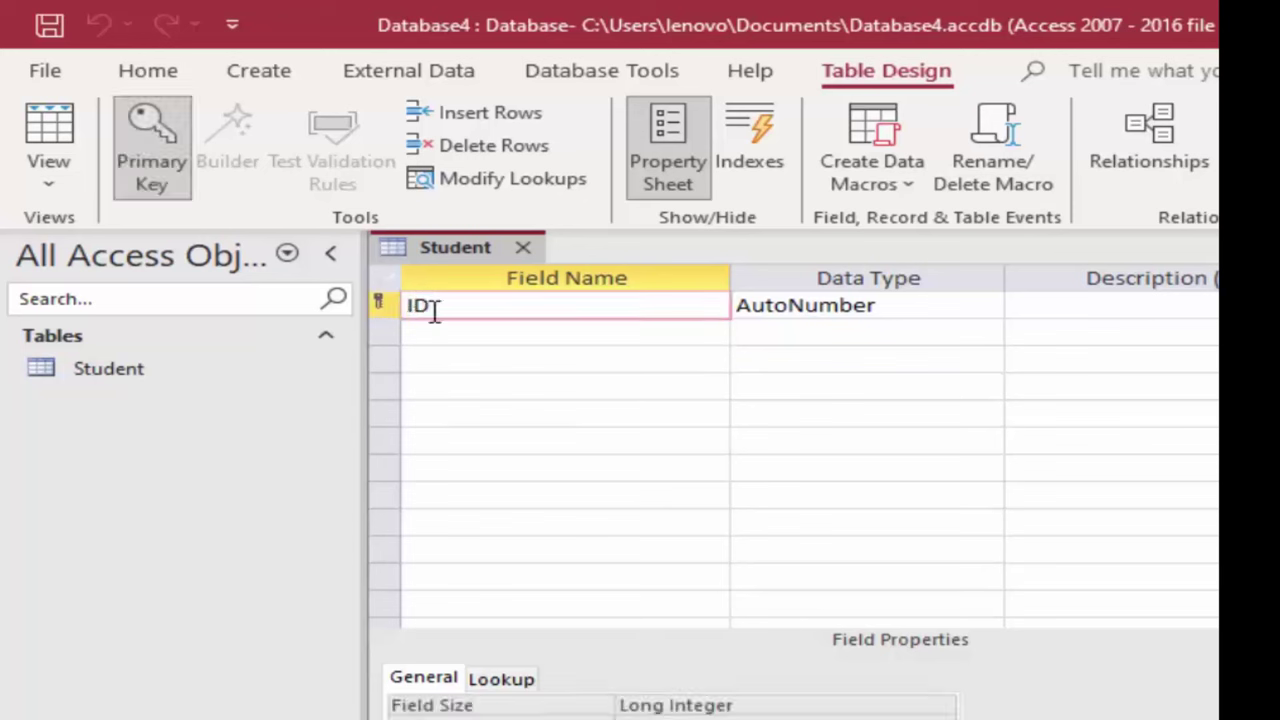
key("BackSpace")
key("BackSpace")
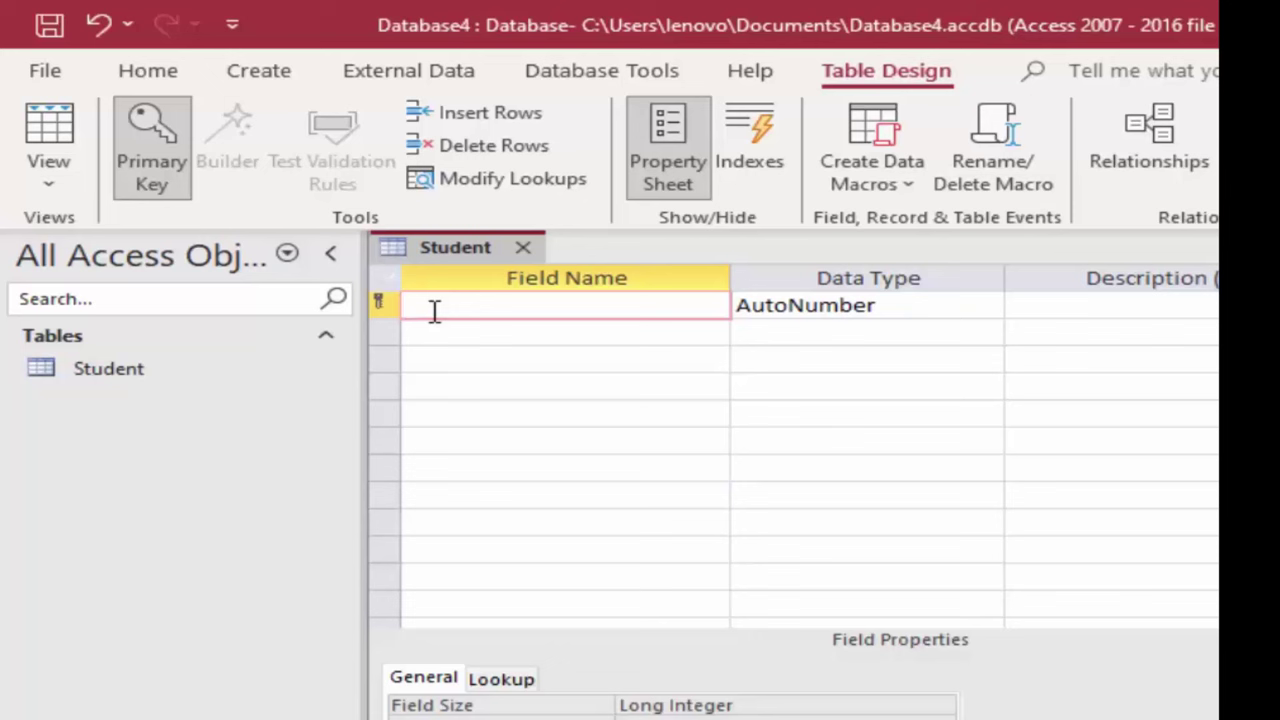
type("Reg ")
type("id")
left_click(948, 317)
left_click(989, 306)
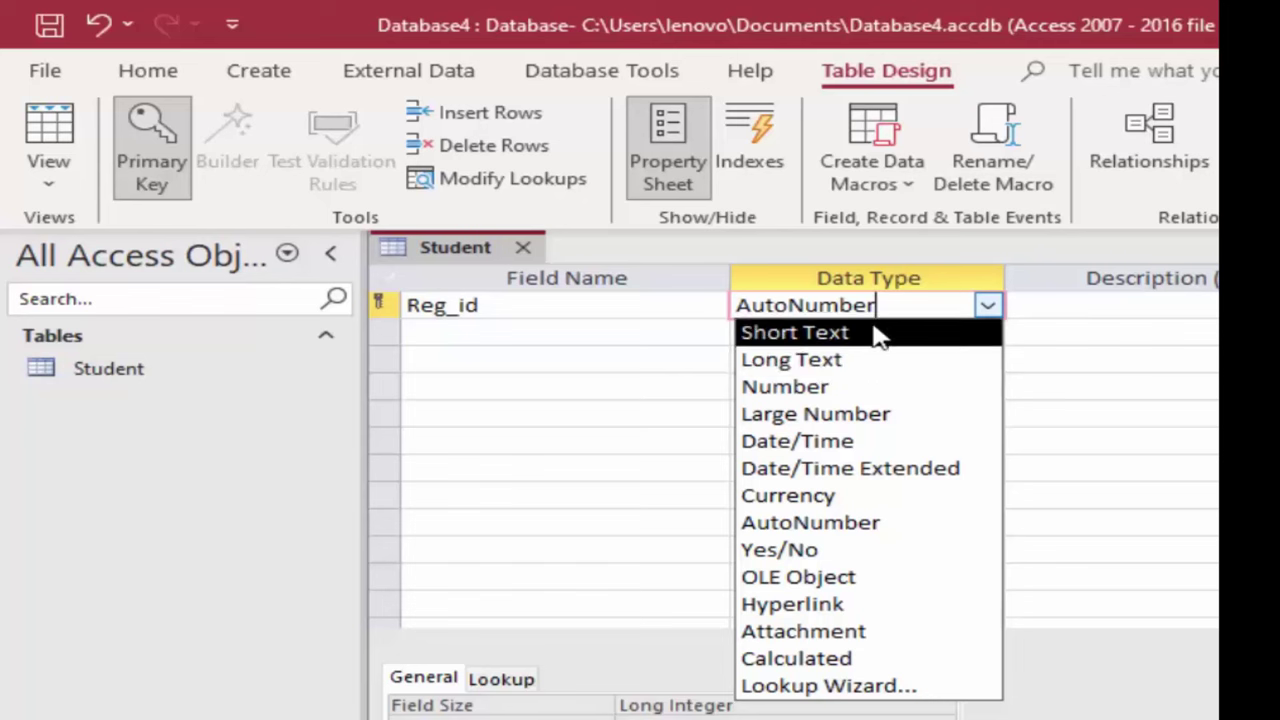
key("Escape")
Step: Add a Short Text field Name_of_Students, save the table, and switch to Datasheet View
type("s")
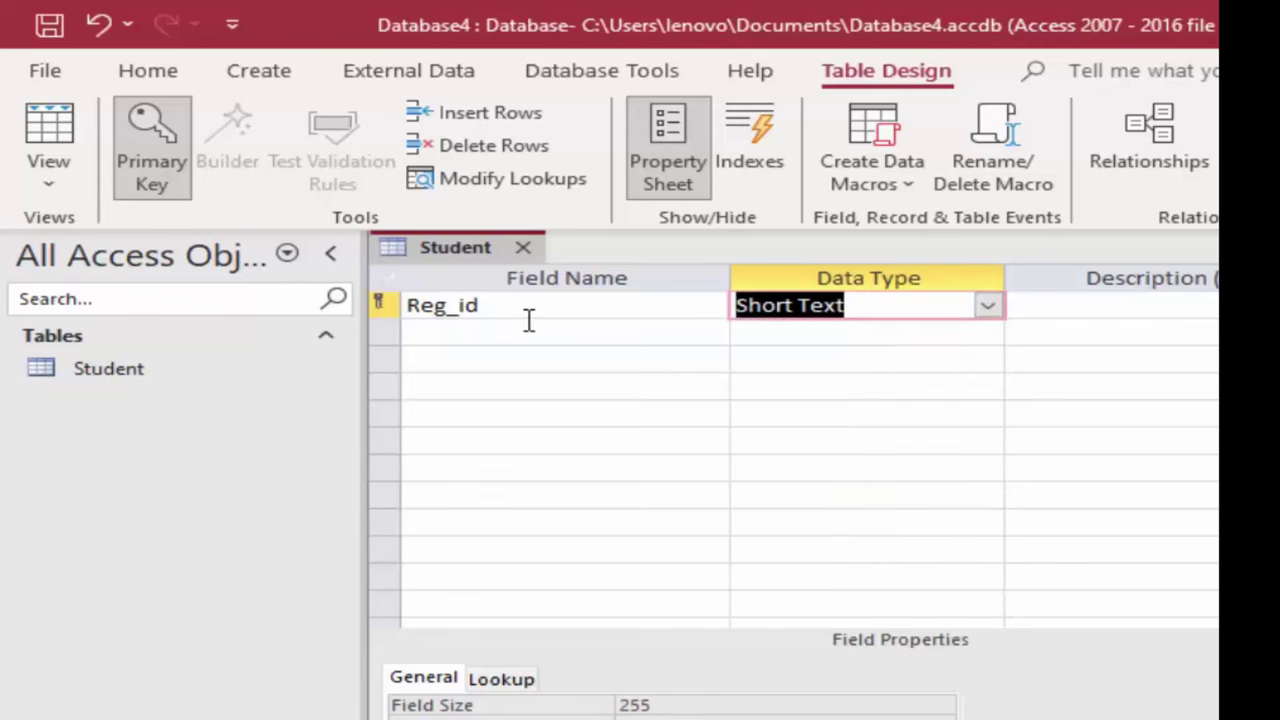
left_click(527, 322)
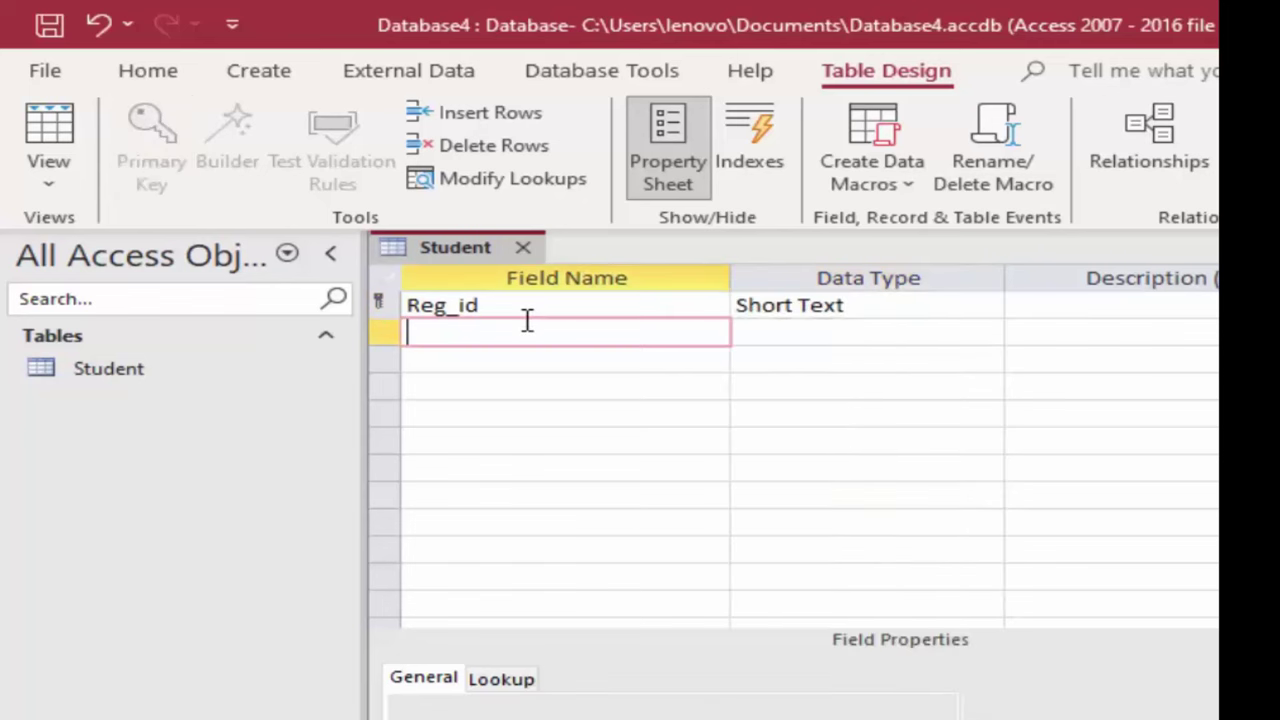
type("Nam")
type("e_o")
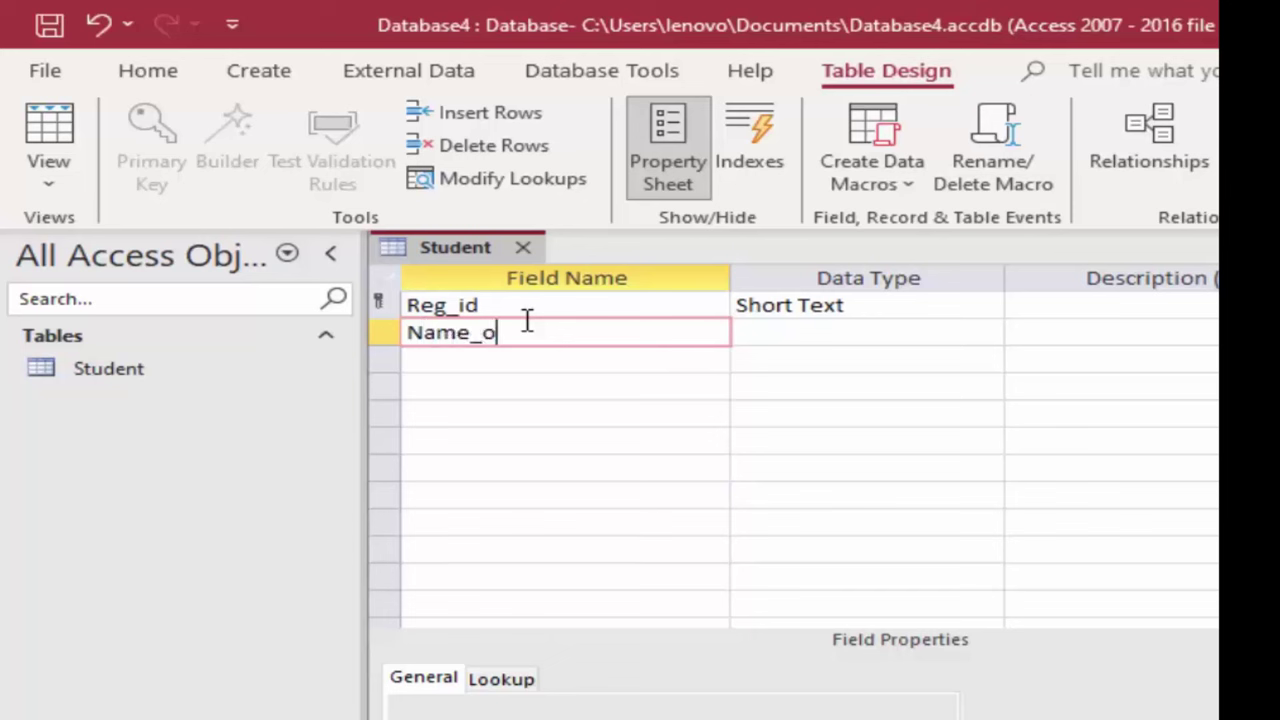
type("f_S")
type("tuden")
type("ts")
left_click(798, 331)
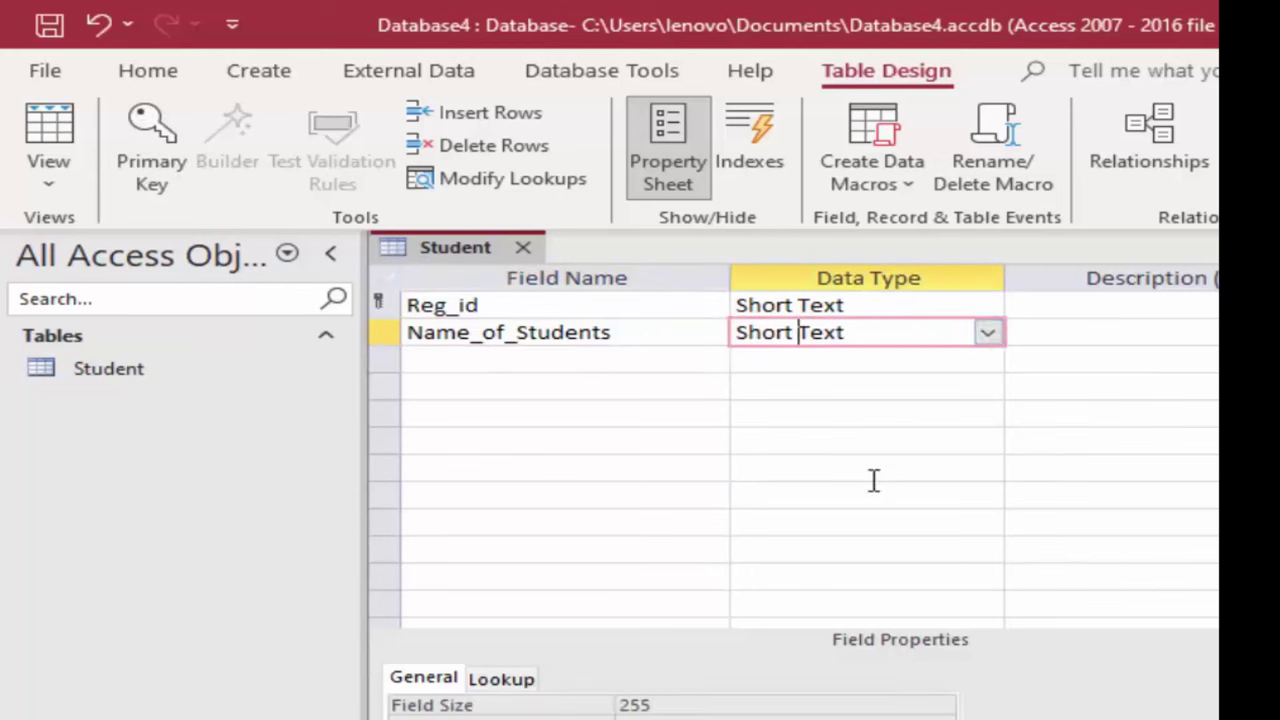
left_click(32, 125)
left_click(55, 128)
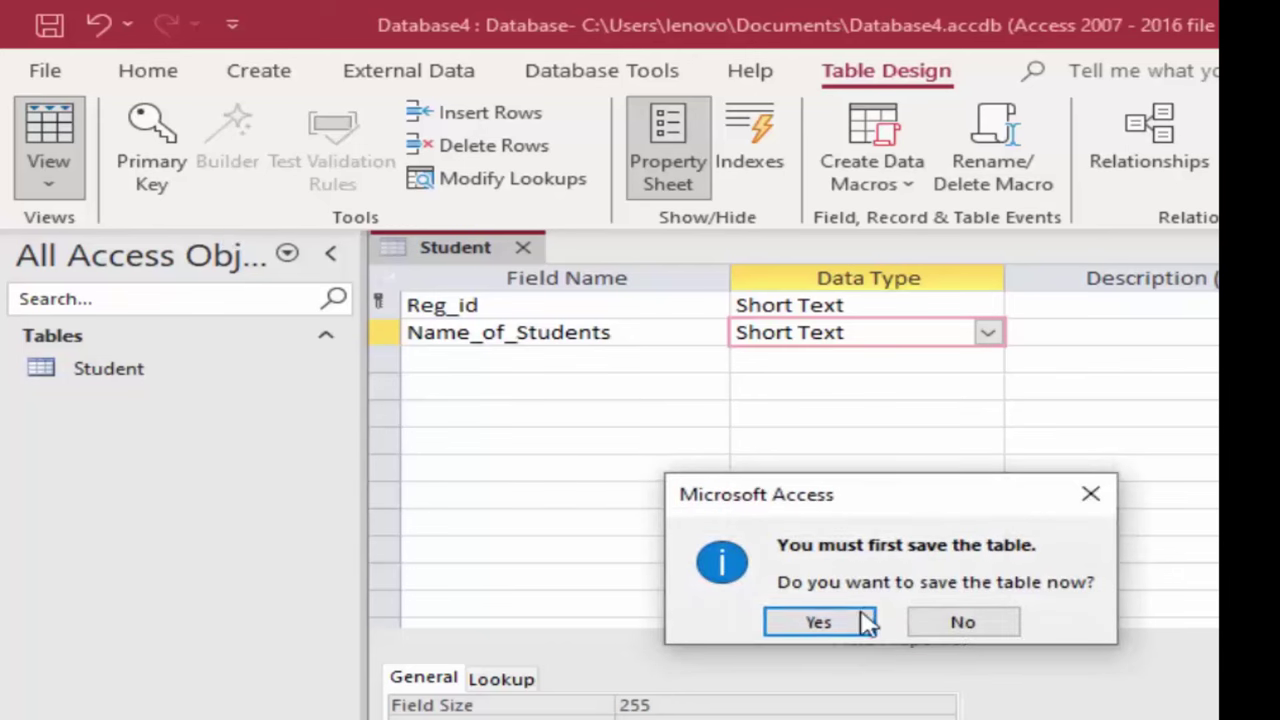
left_click(818, 622)
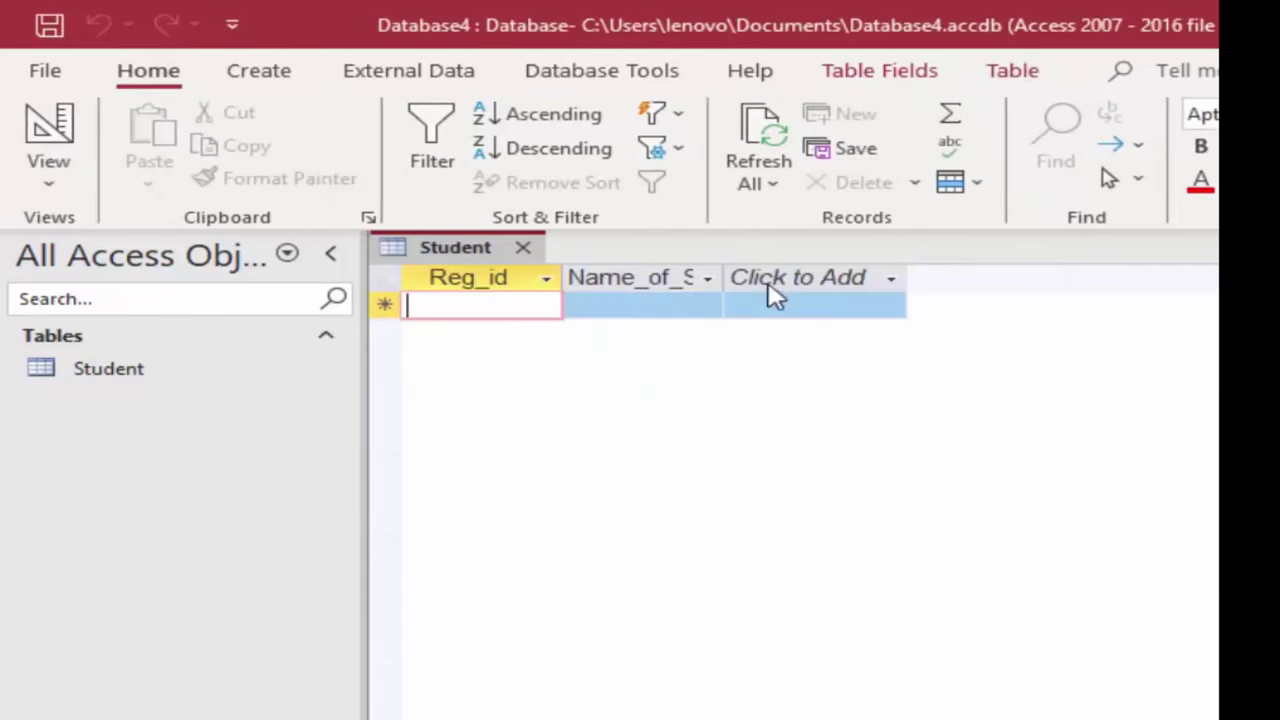
Step: Add a 'Name of Students' heading in Excel cell B1 and autofit column B
left_click_drag(722, 280, 832, 345)
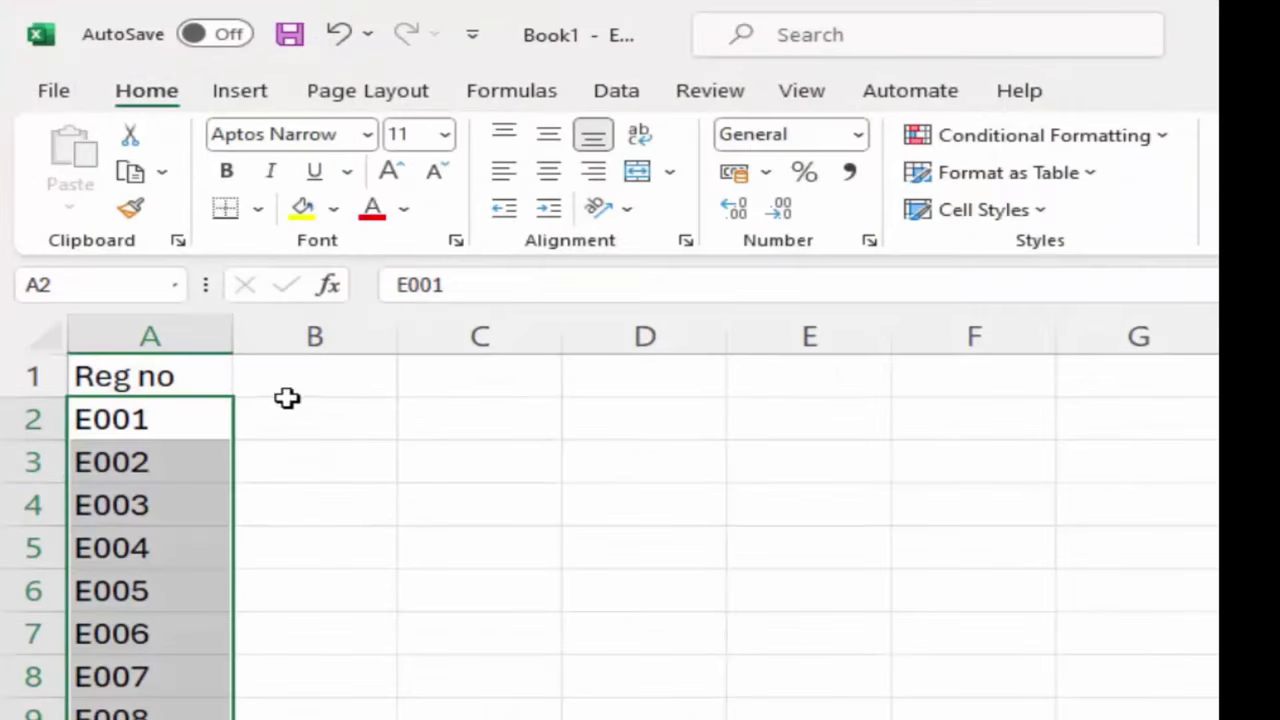
left_click(318, 386)
type("N")
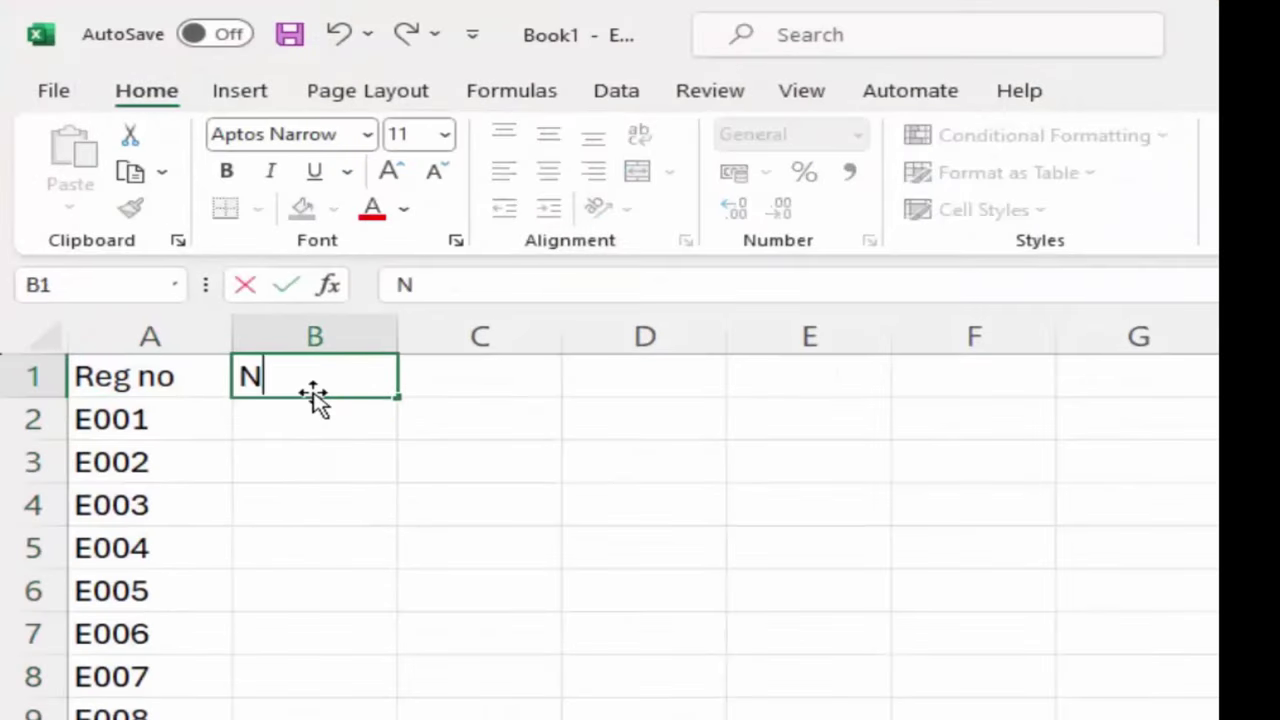
type("ame")
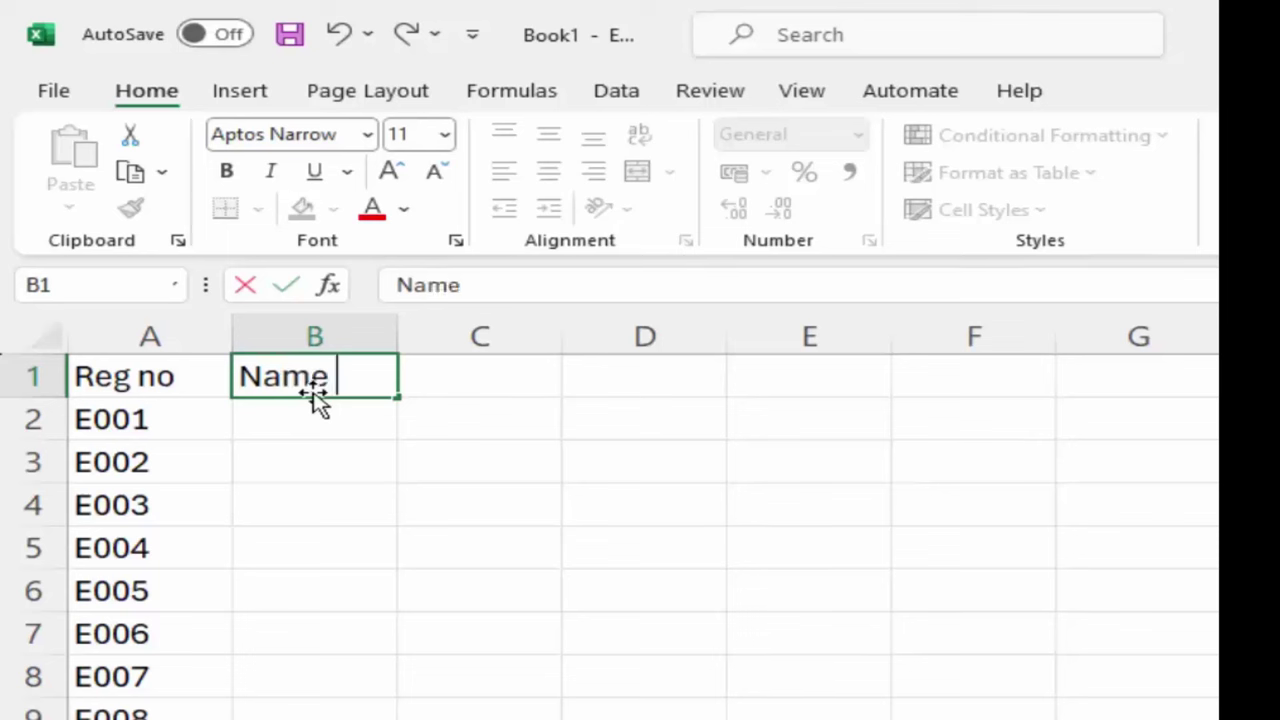
type(" of S")
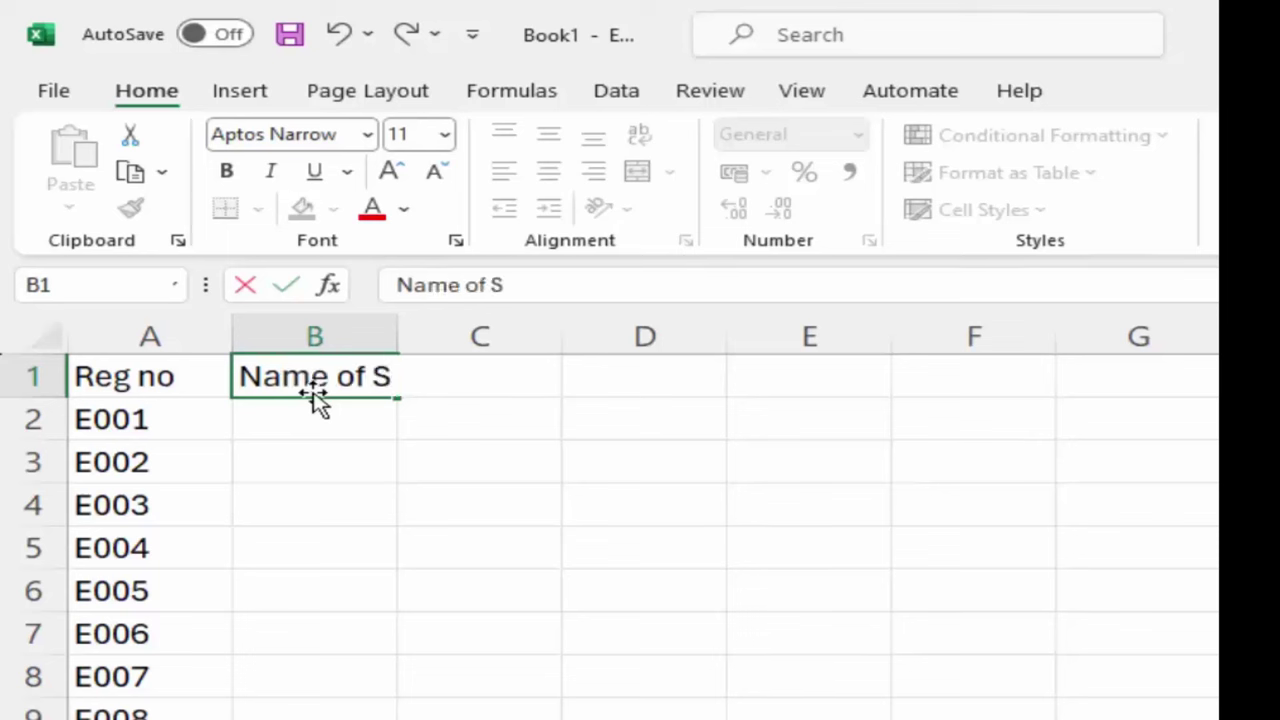
type("tuden")
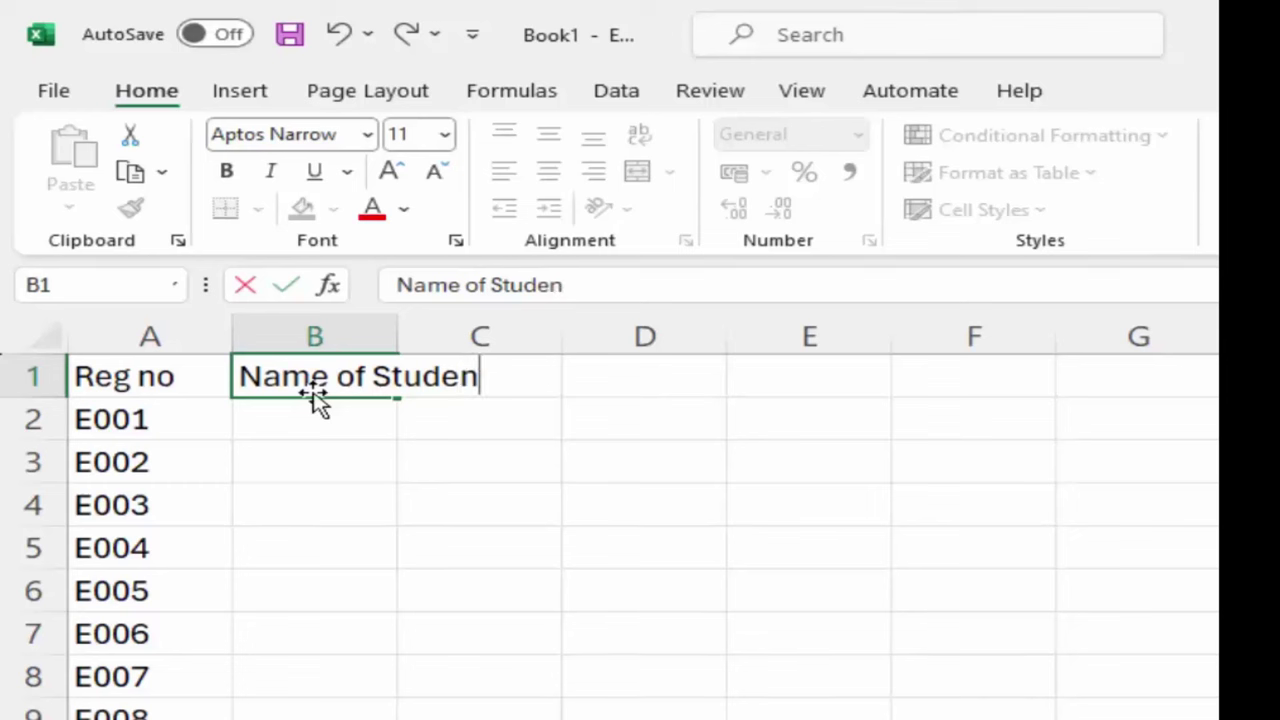
type("ts")
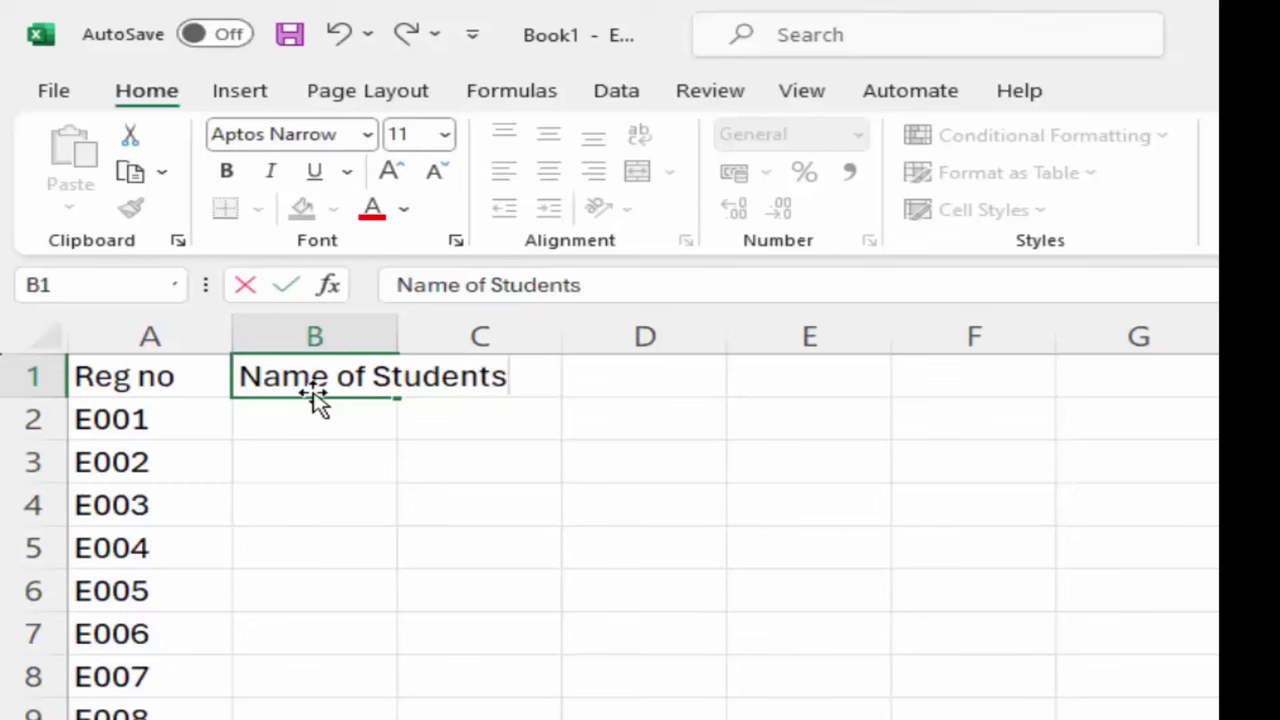
left_click(322, 468)
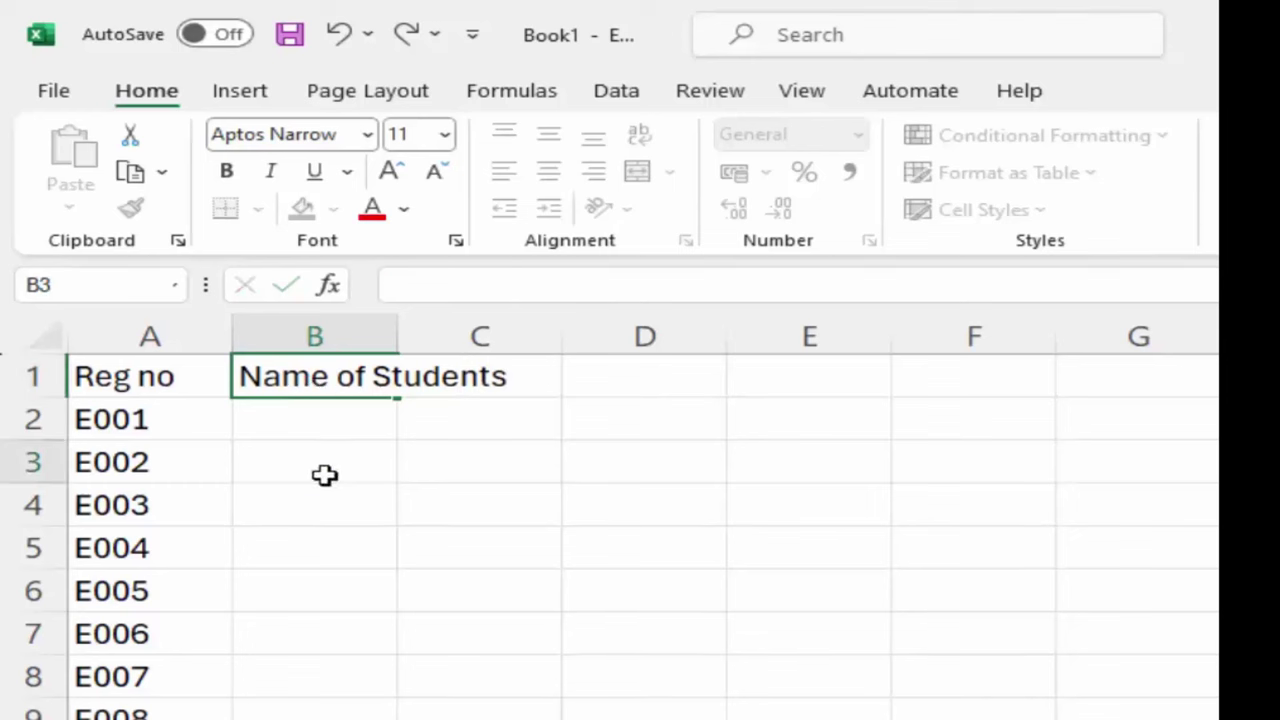
double_click(397, 338)
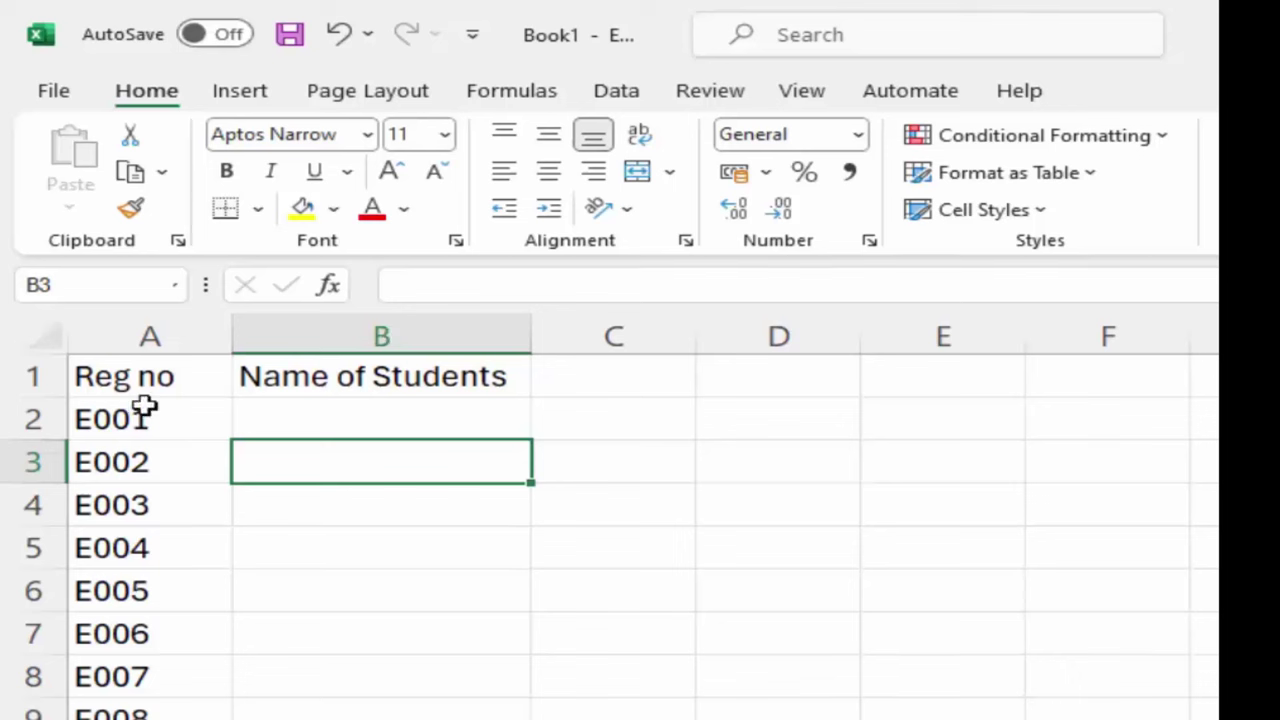
Step: Change A4 from E003 to E002 and A6 from E005 to E004, creating duplicates
double_click(155, 507)
key("BackSpace")
type("2")
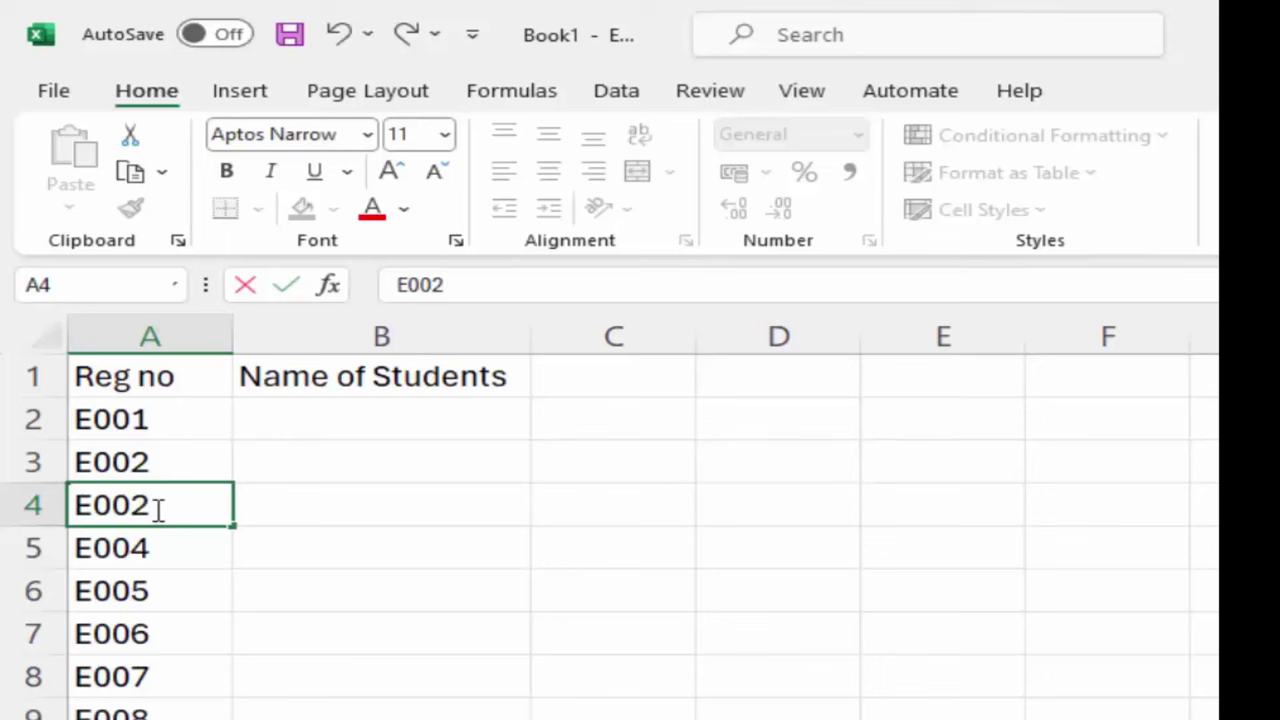
double_click(175, 595)
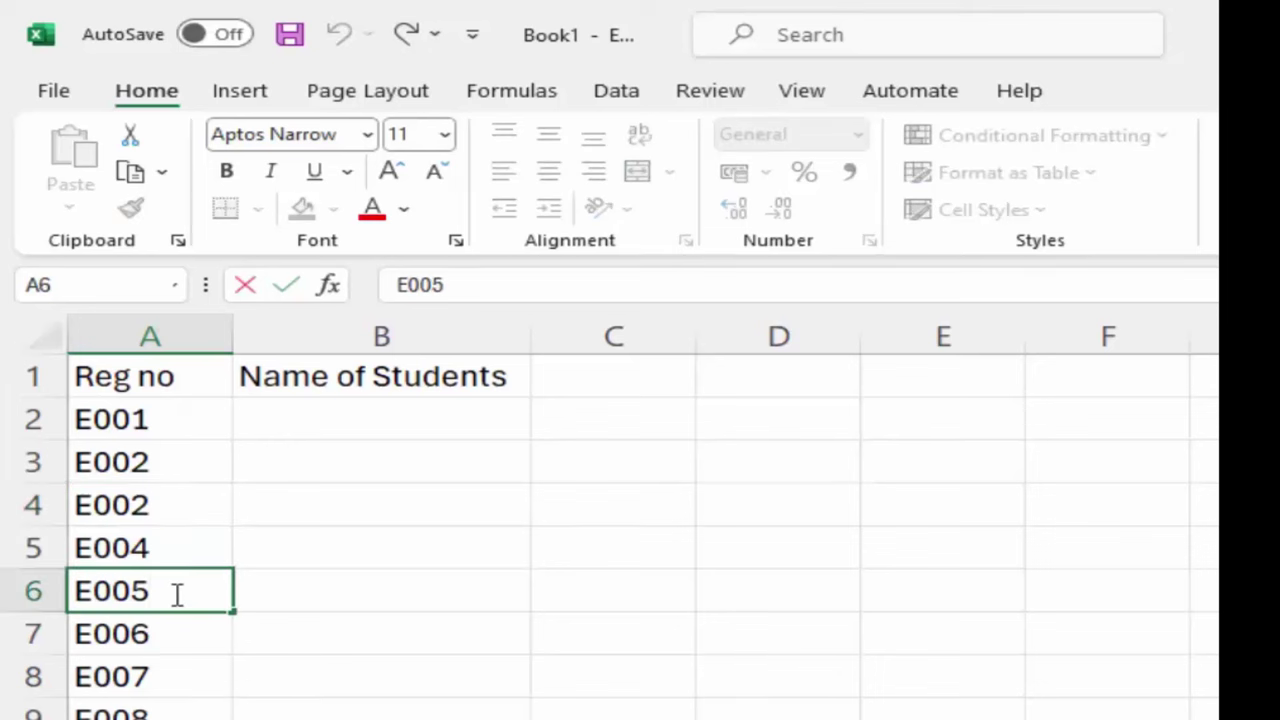
key("BackSpace")
type("4")
left_click(150, 715)
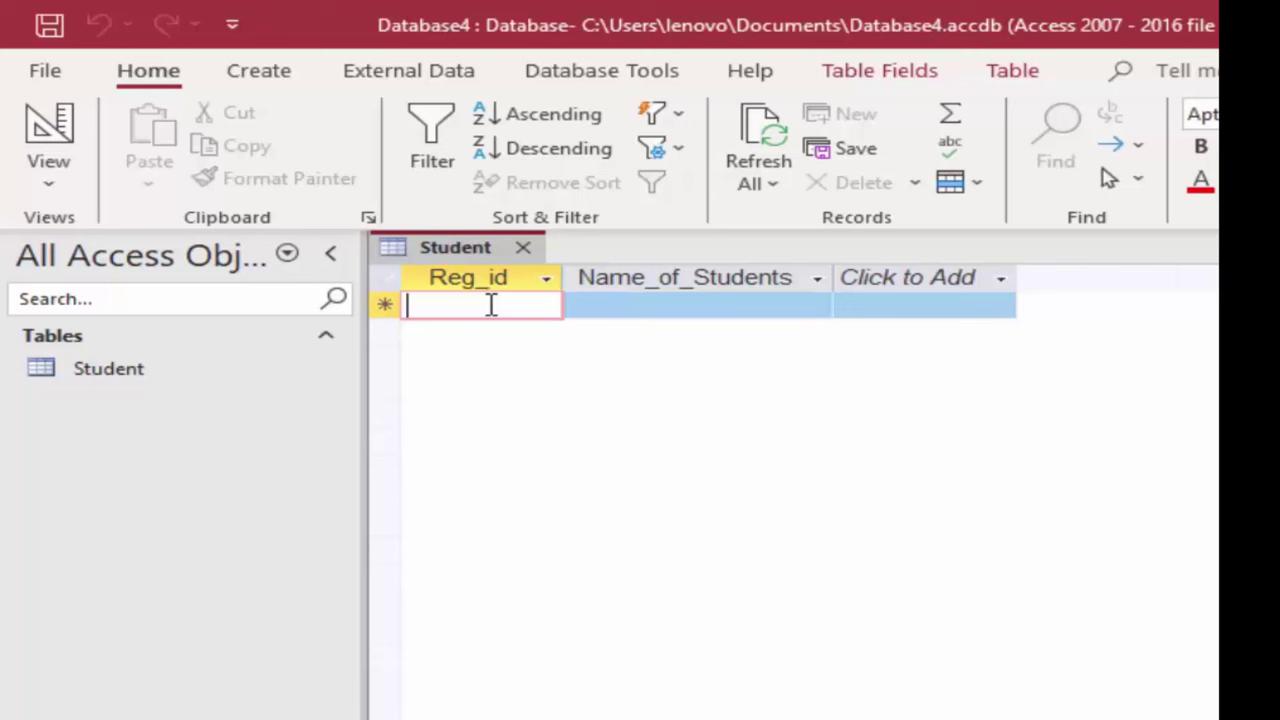
Step: Enter student records E001 and E002, each with a student name, in the Student datasheet
type("E00")
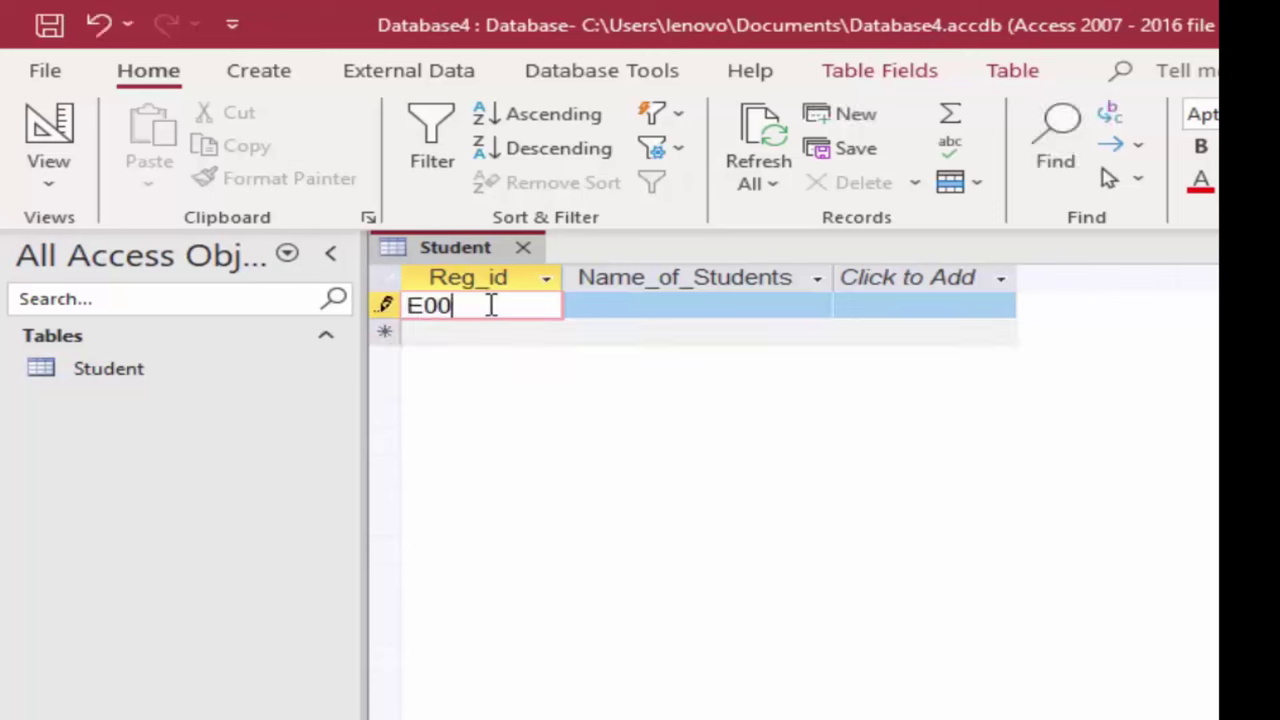
type("1")
key("Tab")
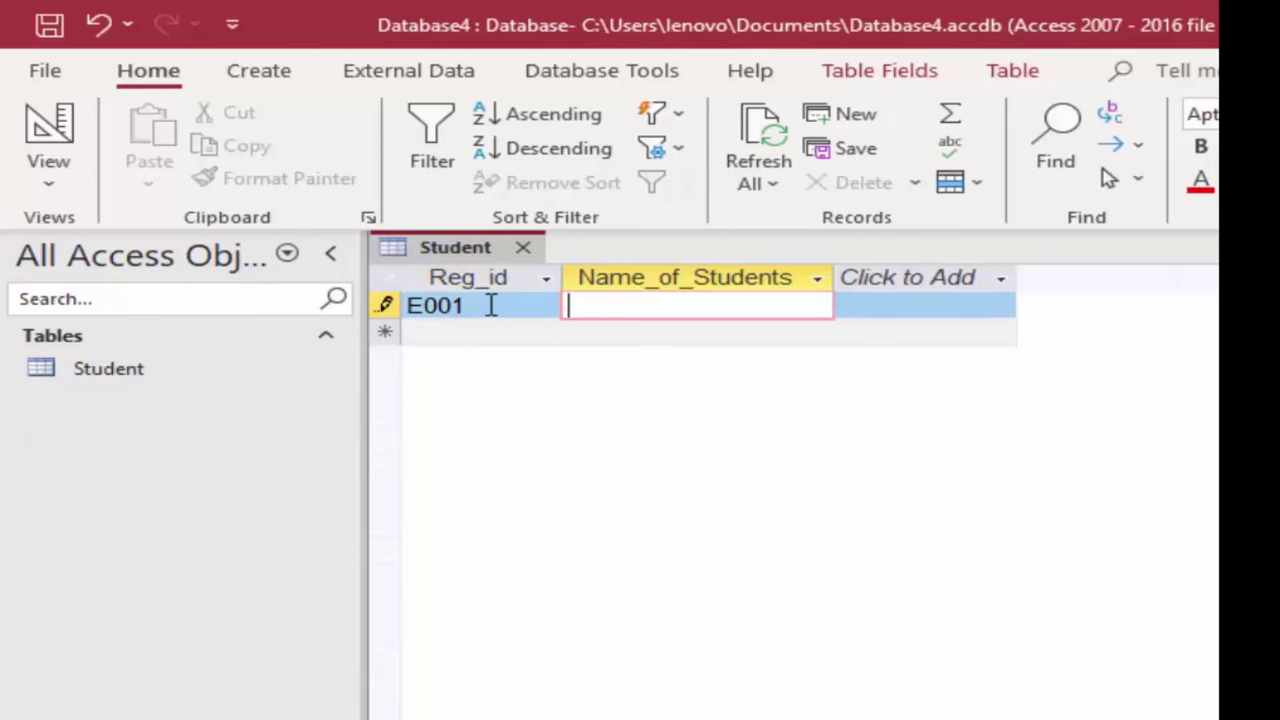
type("Ra")
type("m")
key("Tab")
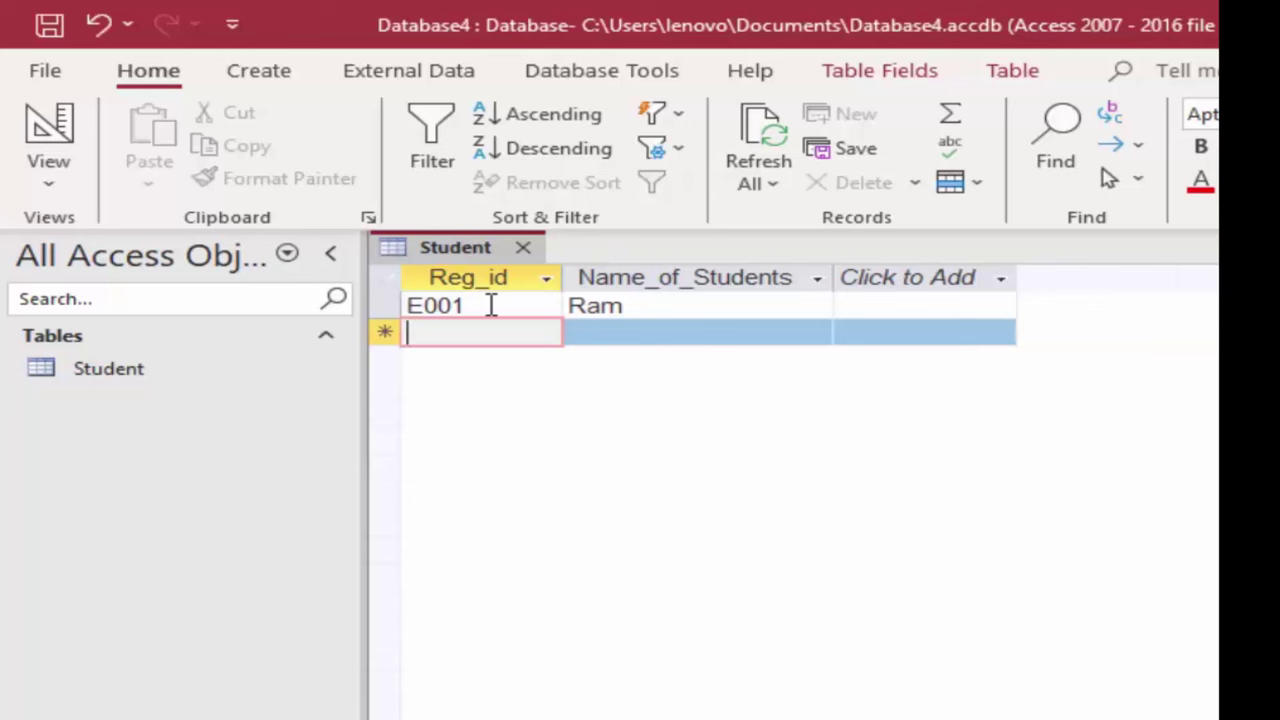
type("E00")
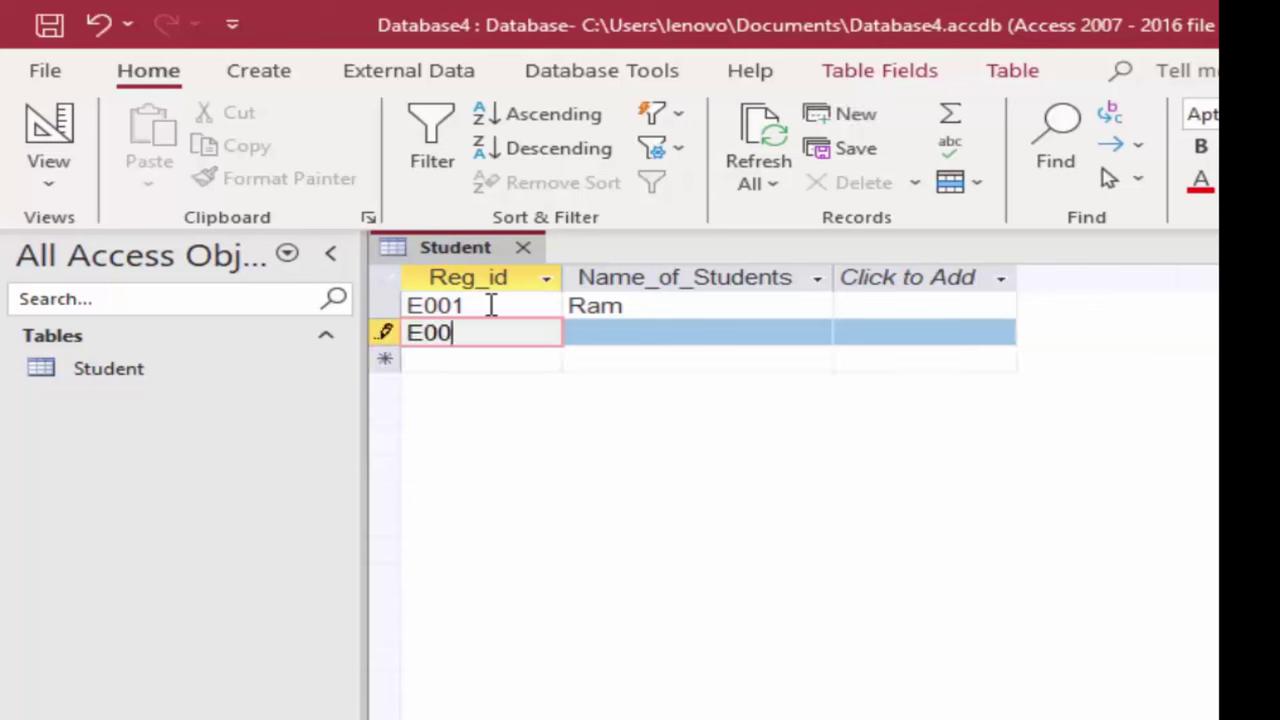
type("2")
key("Tab")
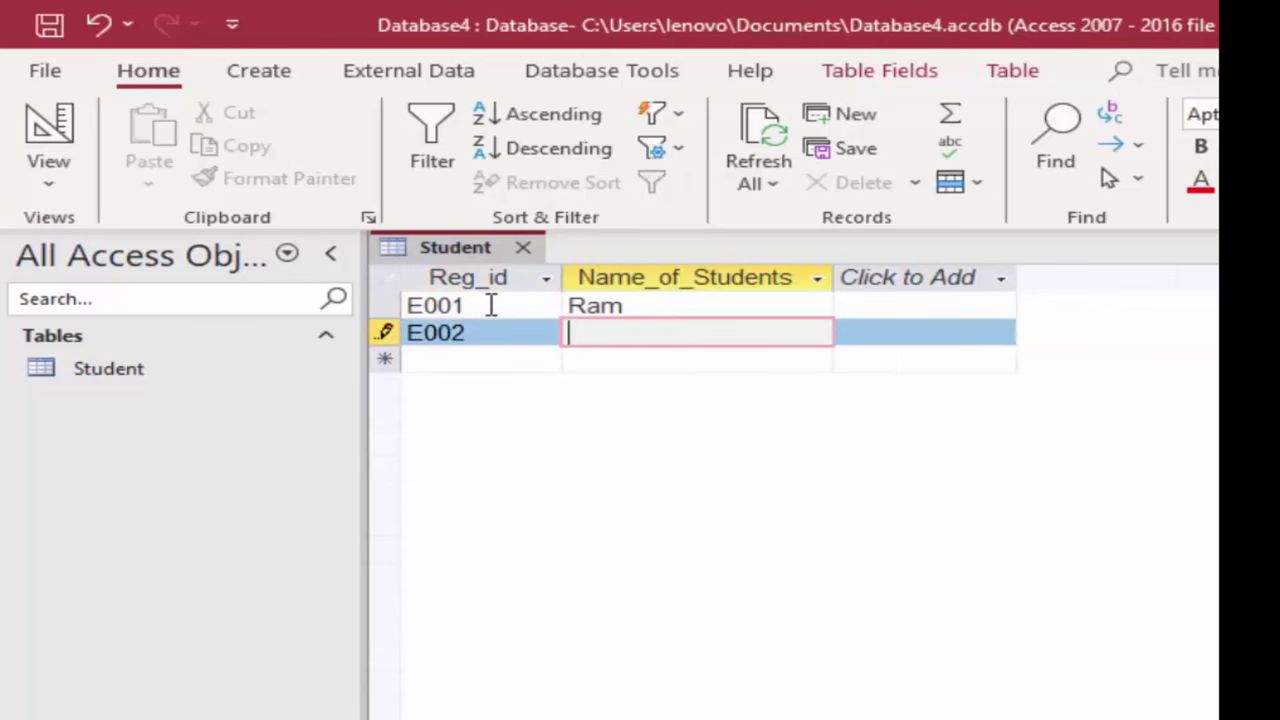
type("Shya")
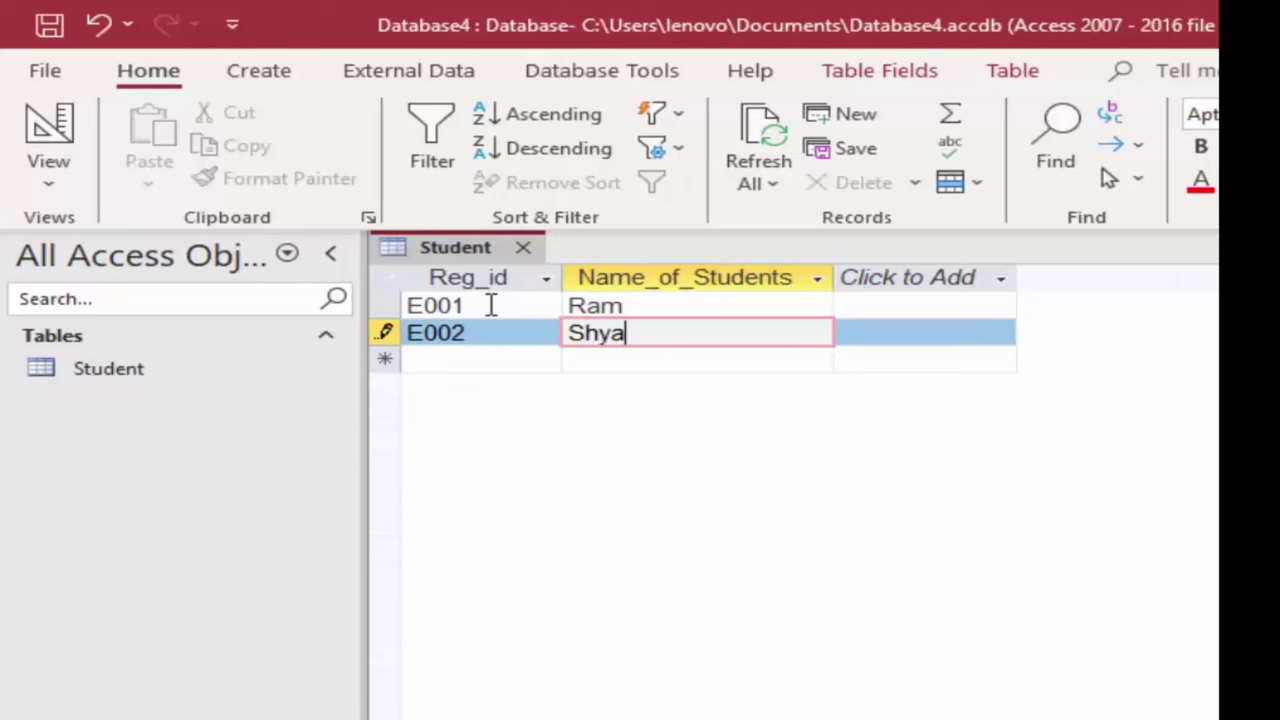
type("m")
key("Tab")
Step: Add another record with duplicate E002 and a student name, triggering Access's duplicate-value error
type("E")
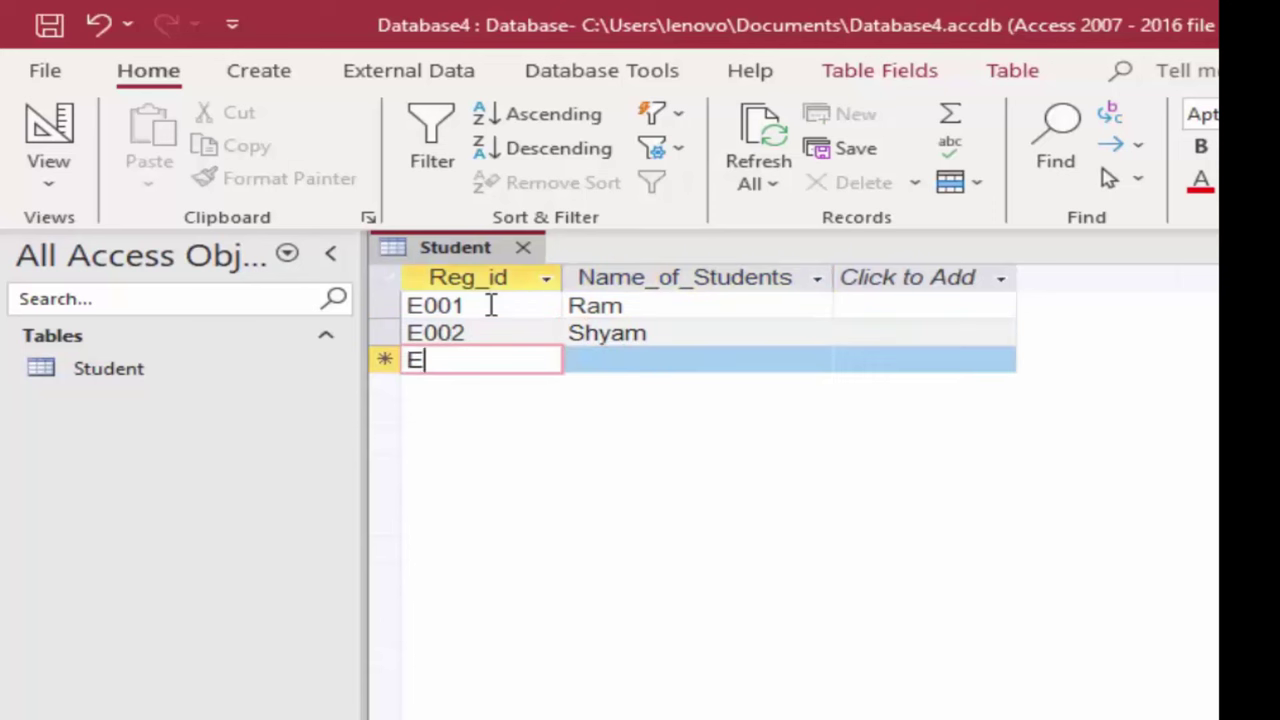
type("002")
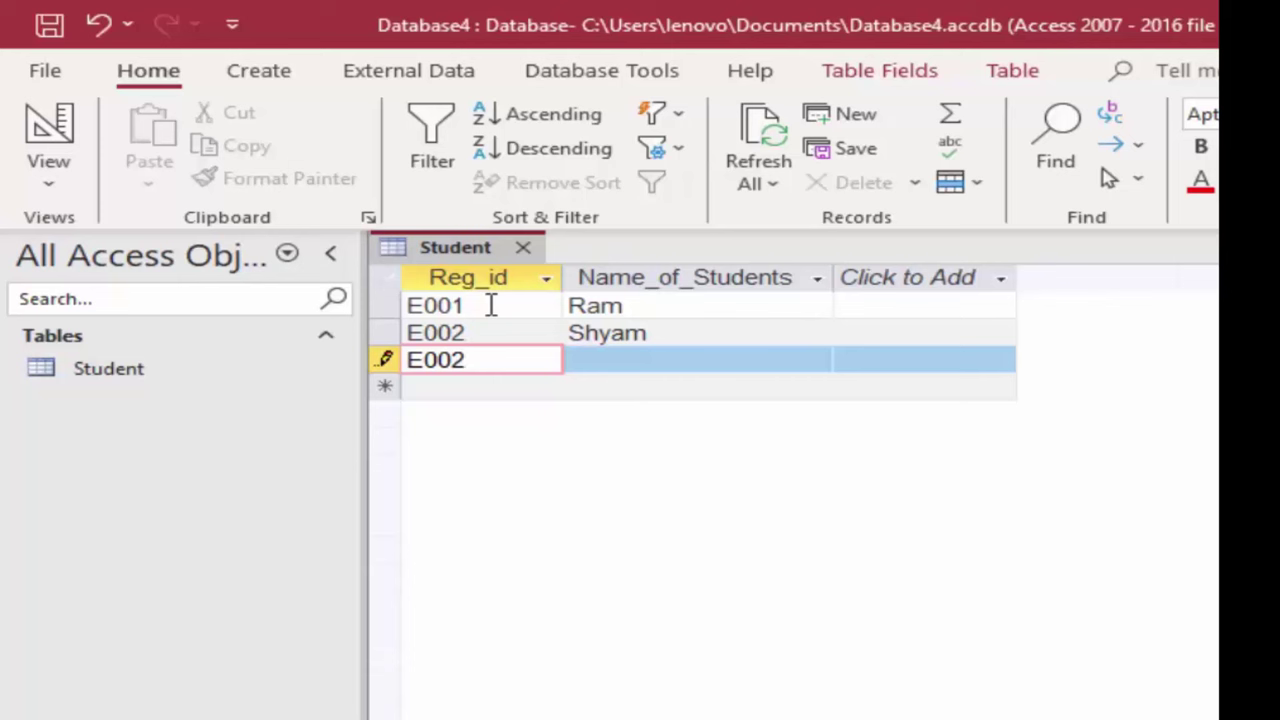
key("Tab")
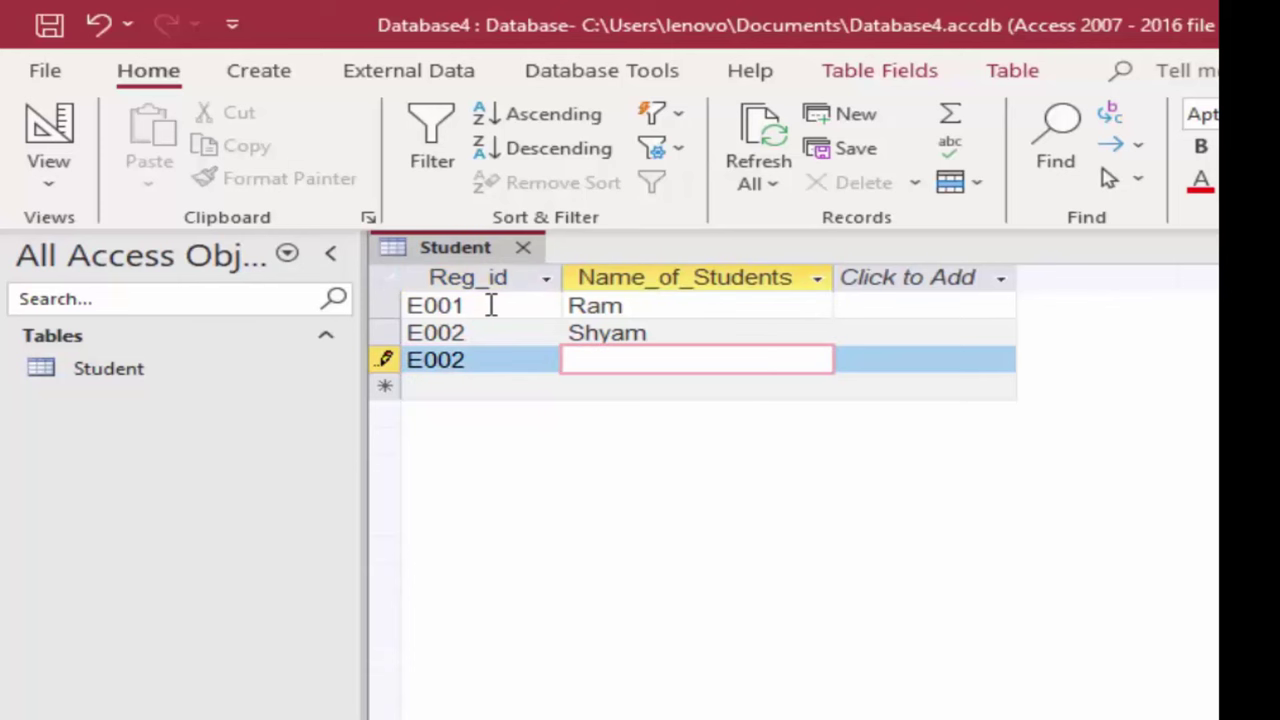
type("Rakes")
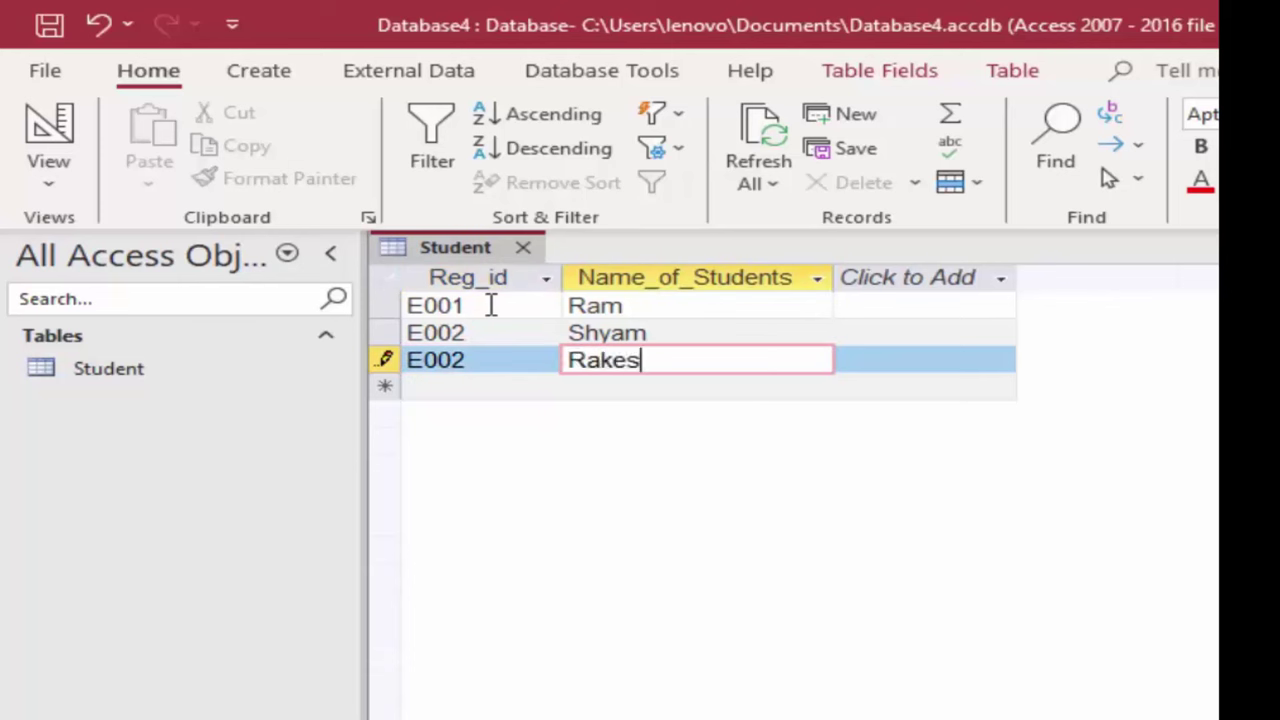
type("h")
key("Return")
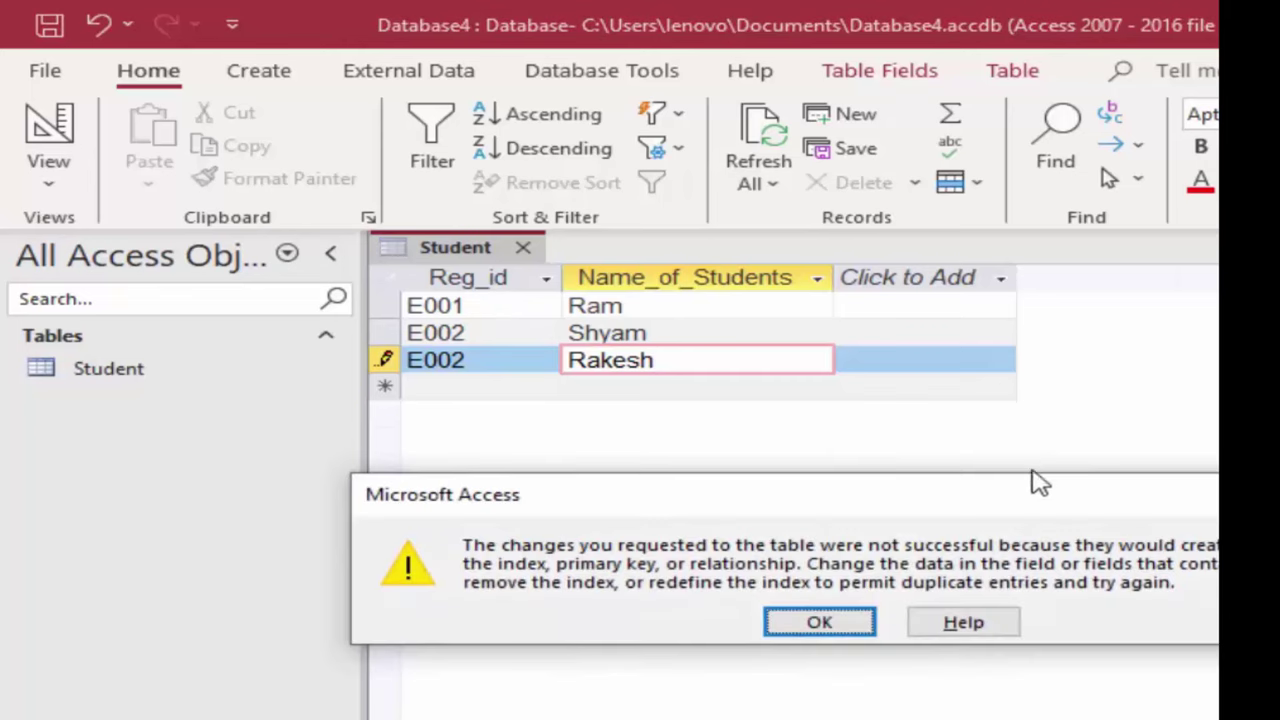
mouse_move(1022, 500)
left_mouse_down()
mouse_move(1150, 230)
mouse_move(1066, 172)
left_mouse_up()
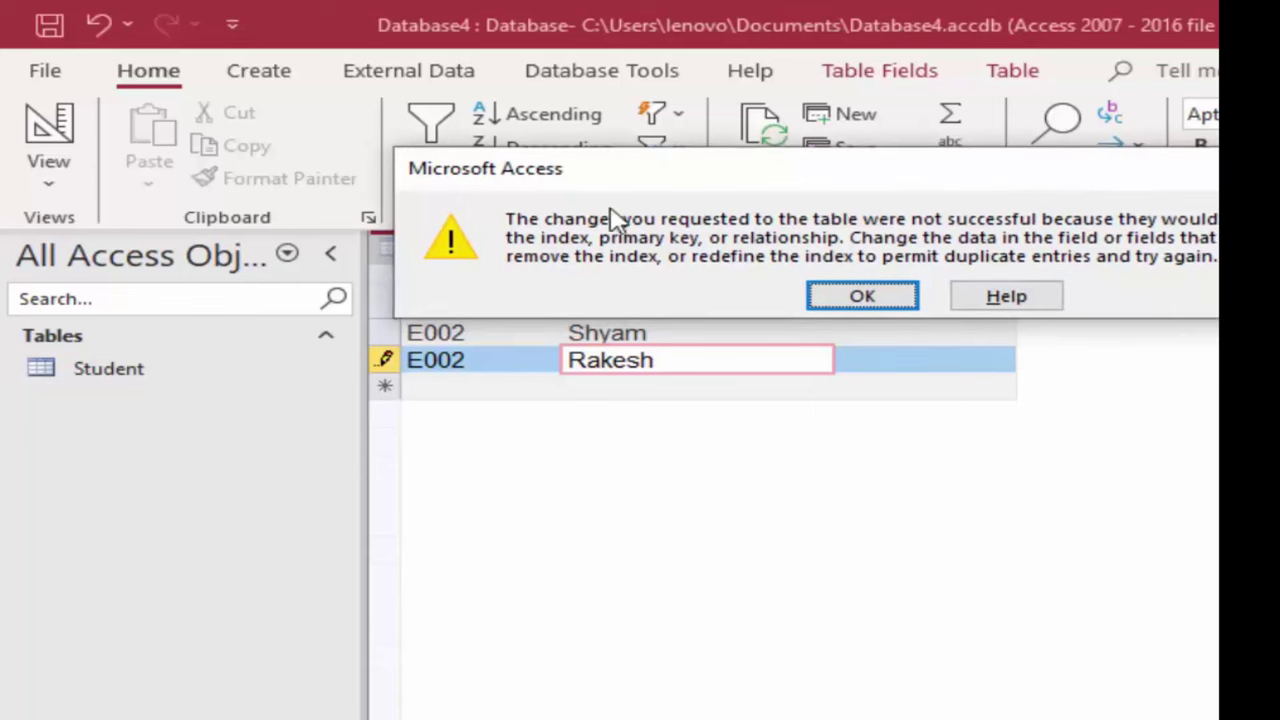
Step: Dismiss the duplicate-value errors and renumber the rejected E002 record to E003
left_click(848, 304)
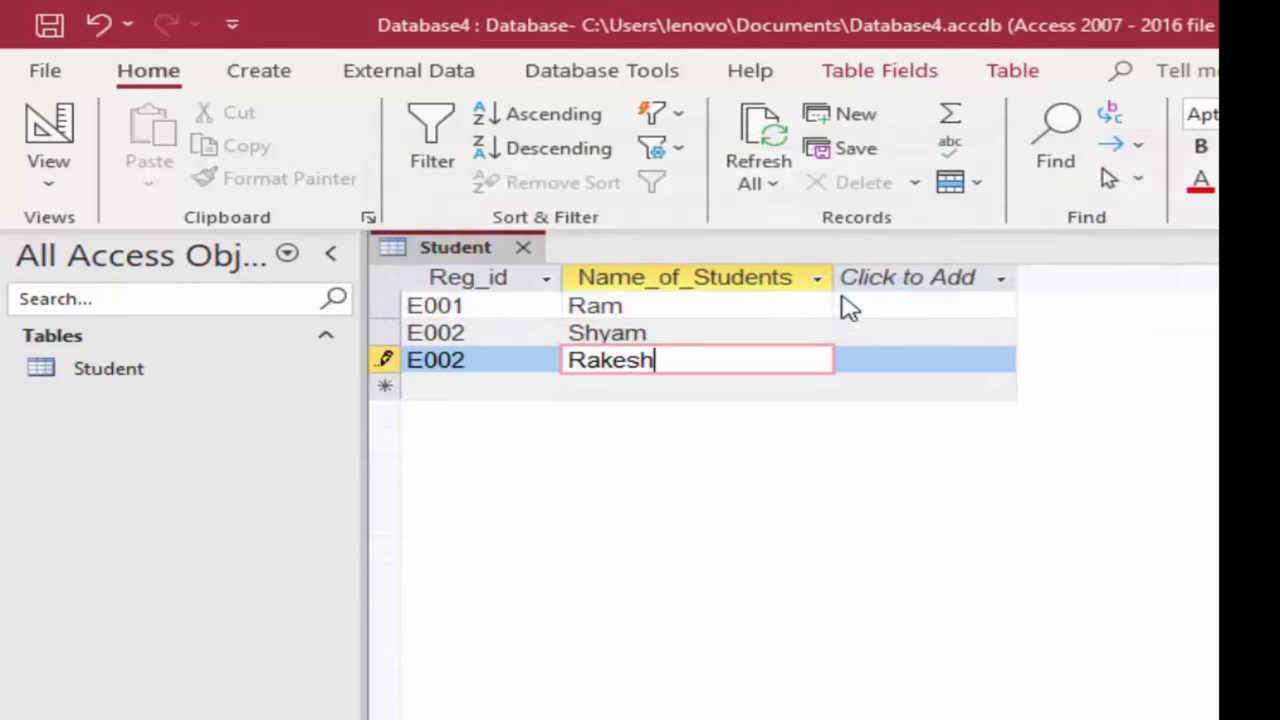
left_click(497, 362)
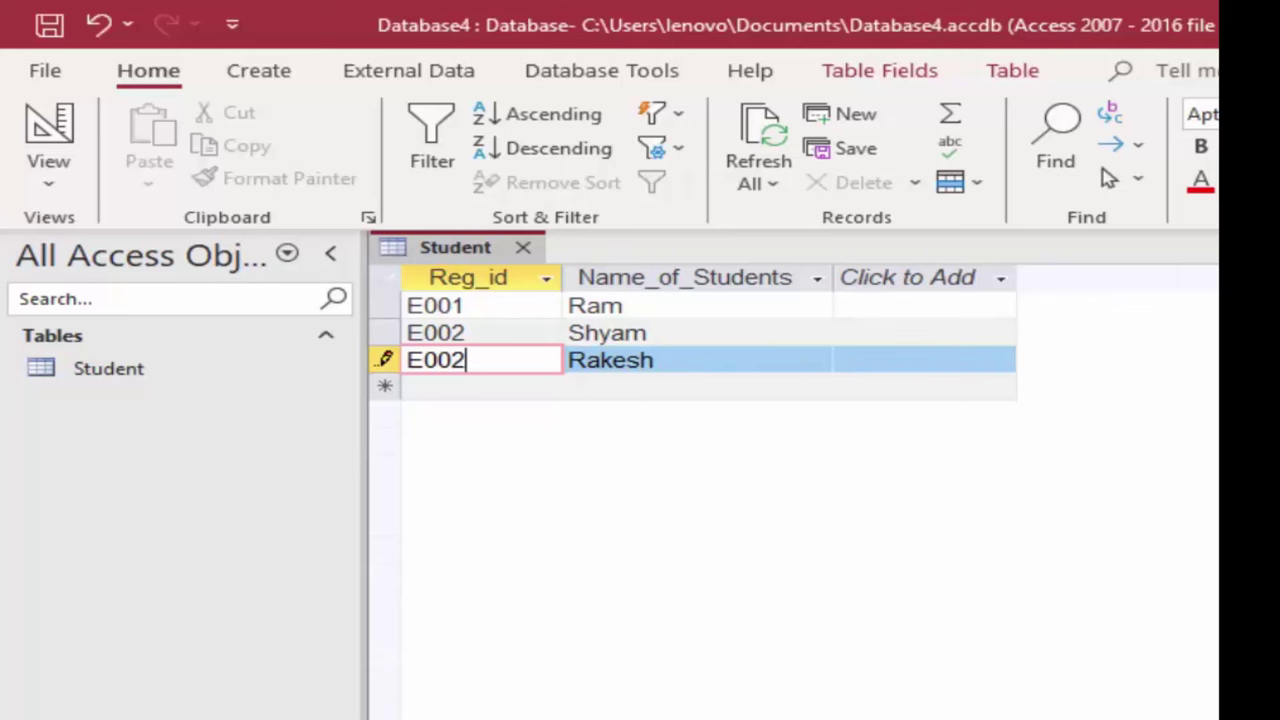
left_click(618, 394)
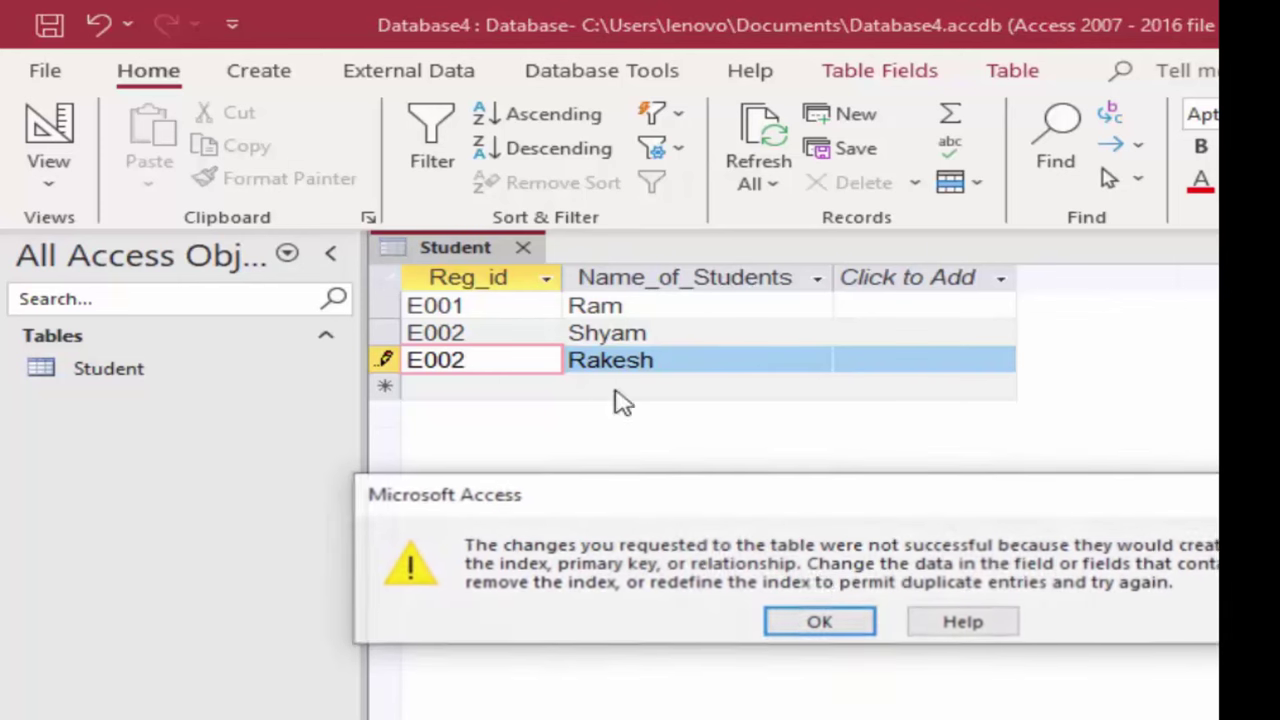
left_click(829, 624)
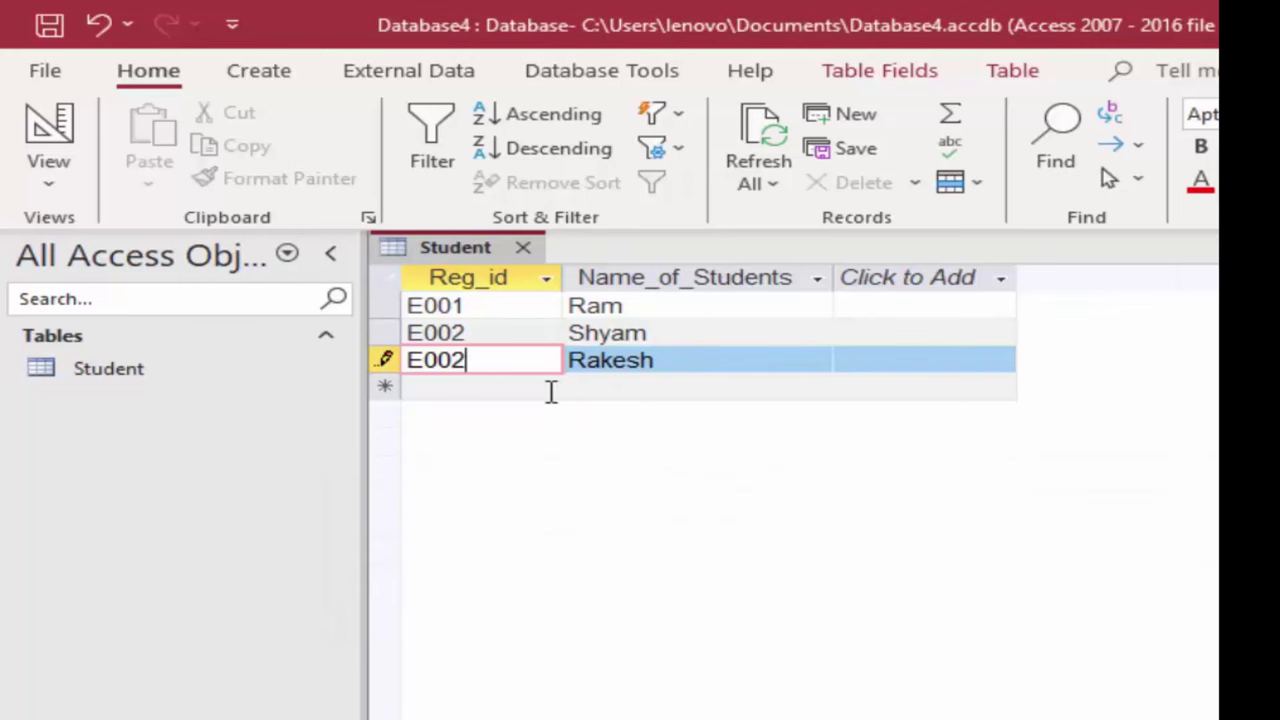
key("BackSpace")
type("3")
key("Tab")
key("Tab")
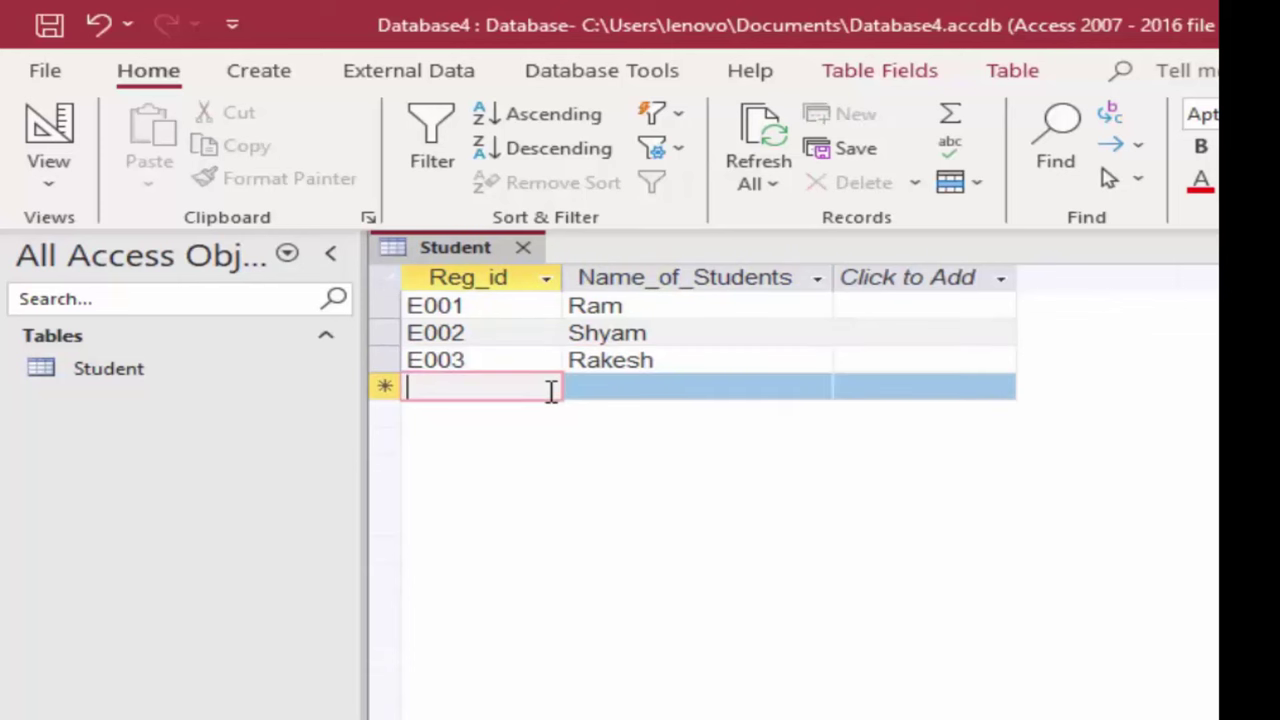
Step: Add record E004 with the same student name as E003 and save it
type("E00")
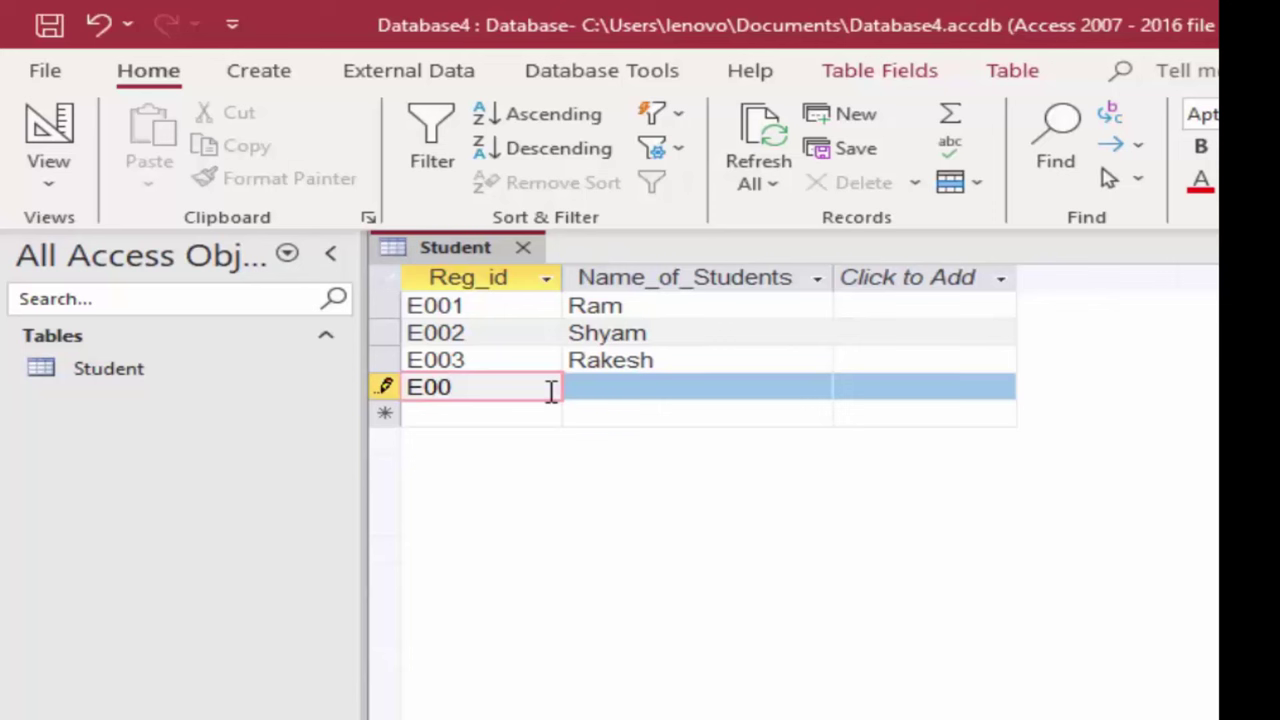
type("4")
key("Tab")
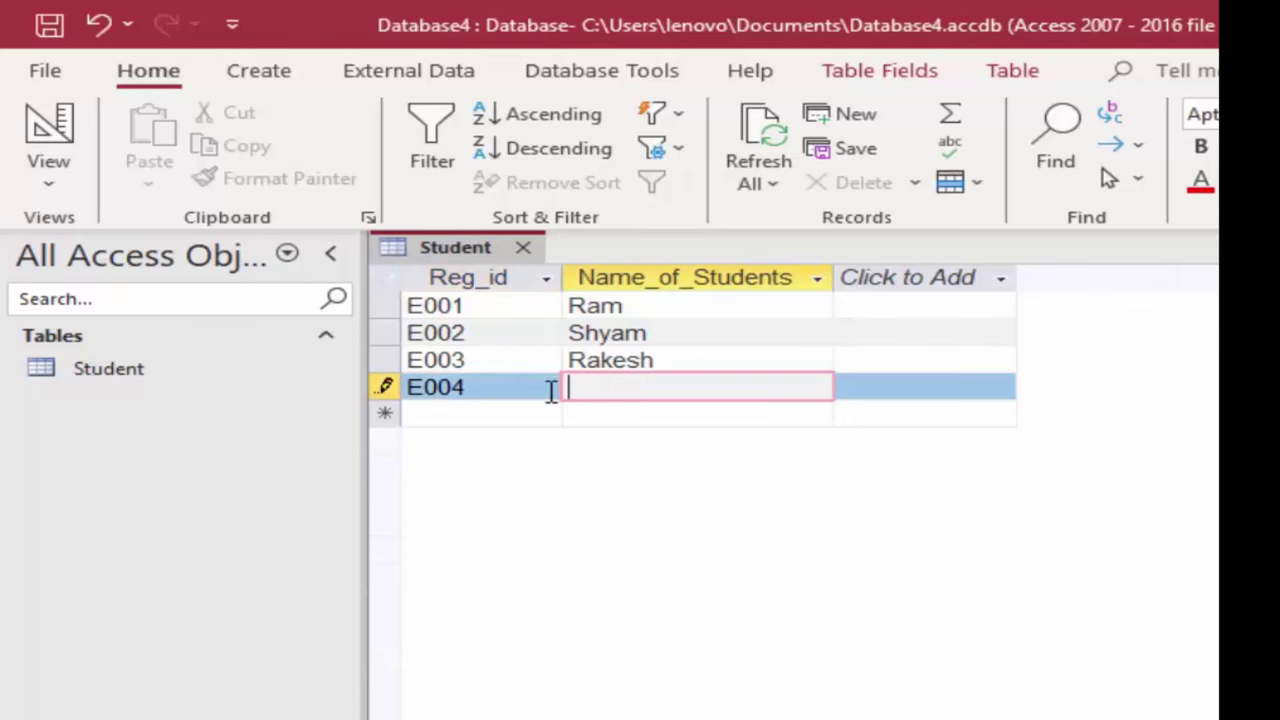
type("Hee")
type("na")
key("BackSpace")
key("BackSpace")
key("BackSpace")
key("BackSpace")
key("BackSpace")
type("R")
type("akes")
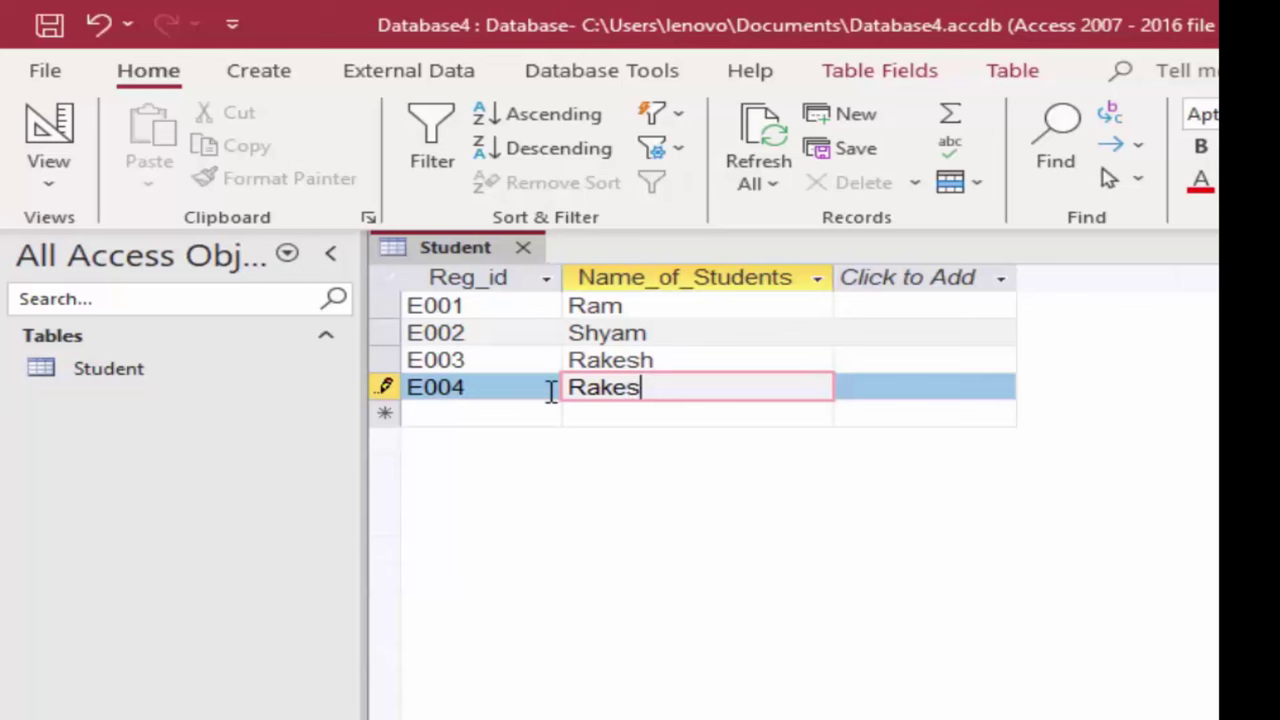
type("h")
left_click(455, 418)
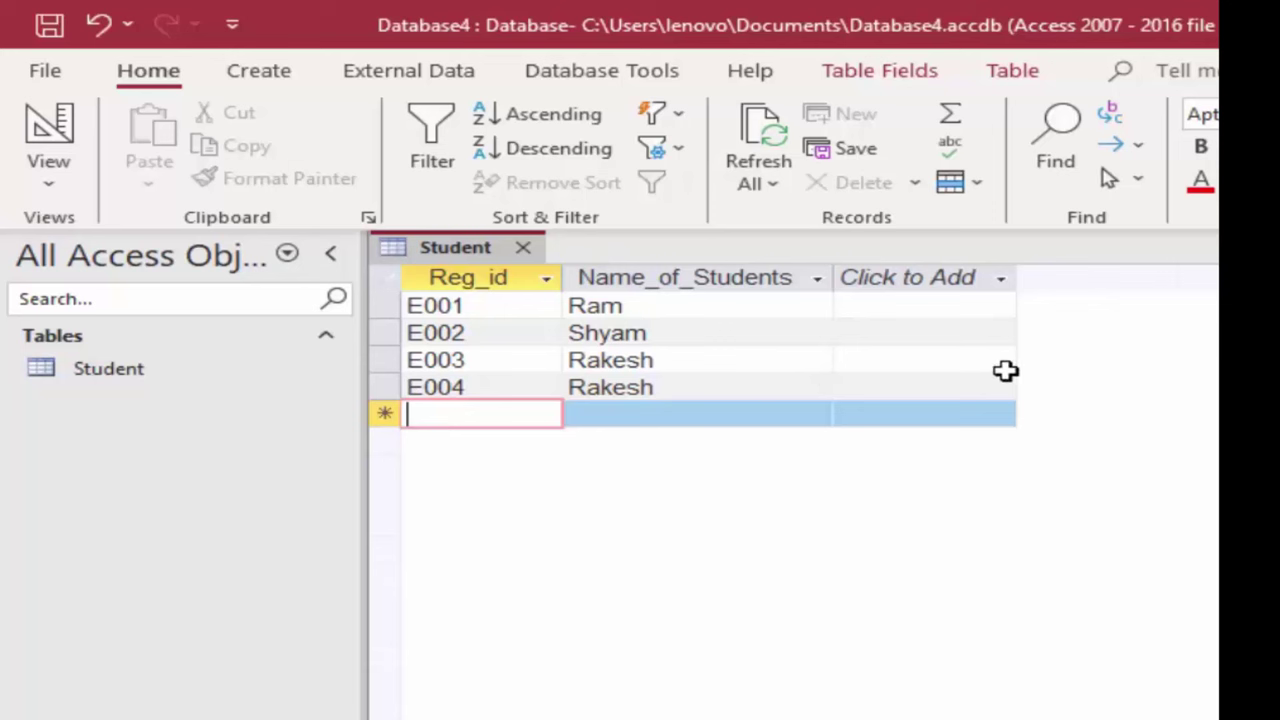
key("alt+Tab")
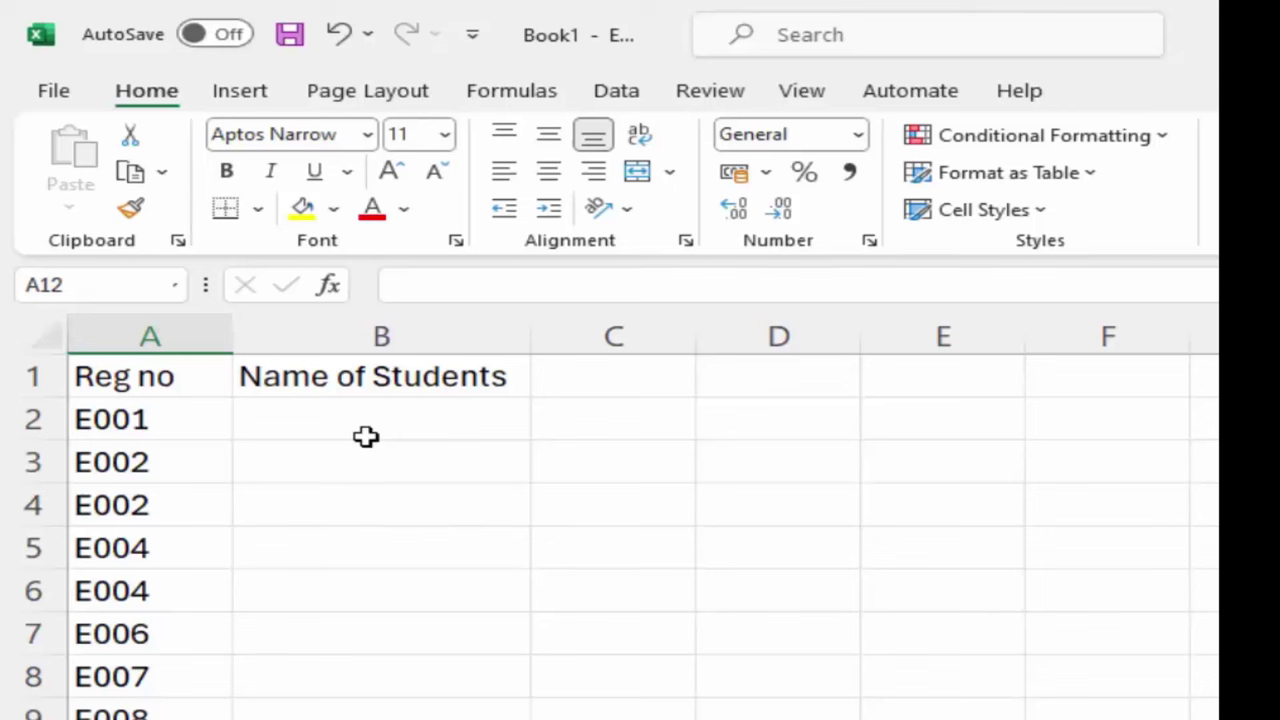
Step: Select cell B2 in Excel to show the repeated E002 and E004 Reg no values
left_click(311, 406)
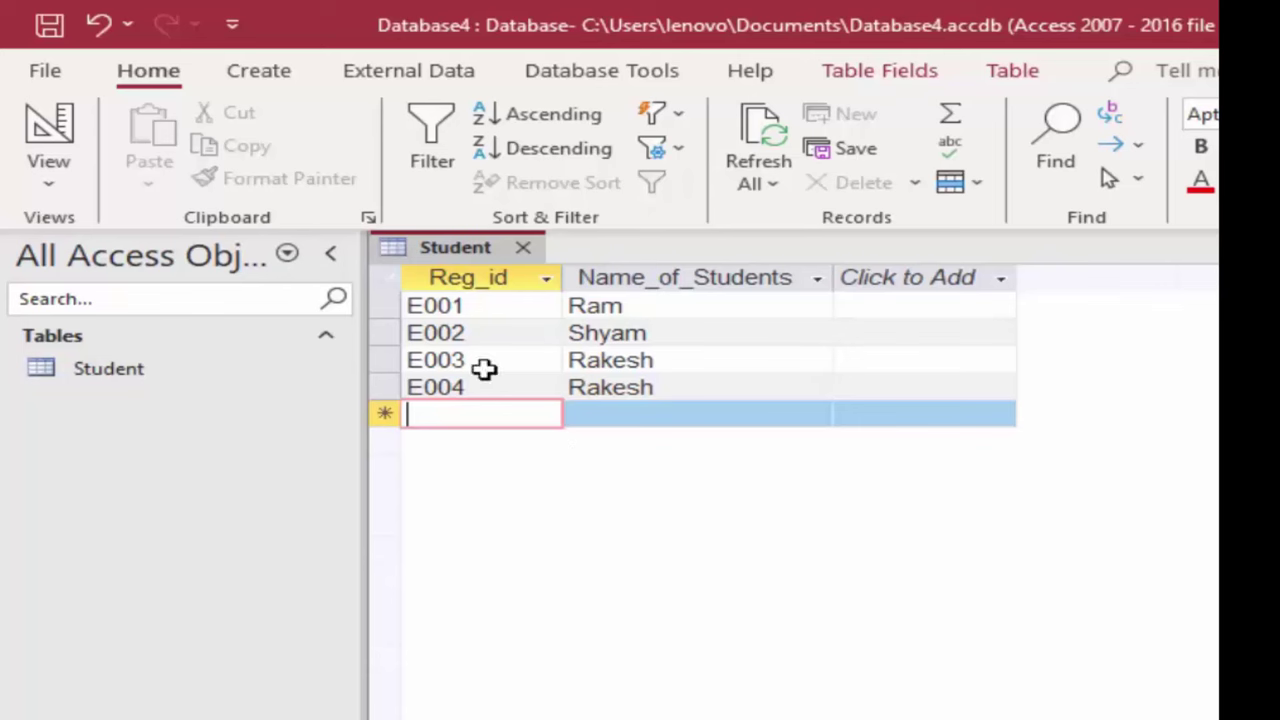
Step: Switch the Student table to Design View and name a third field Adhar_id below Name_of_Students
left_click(40, 186)
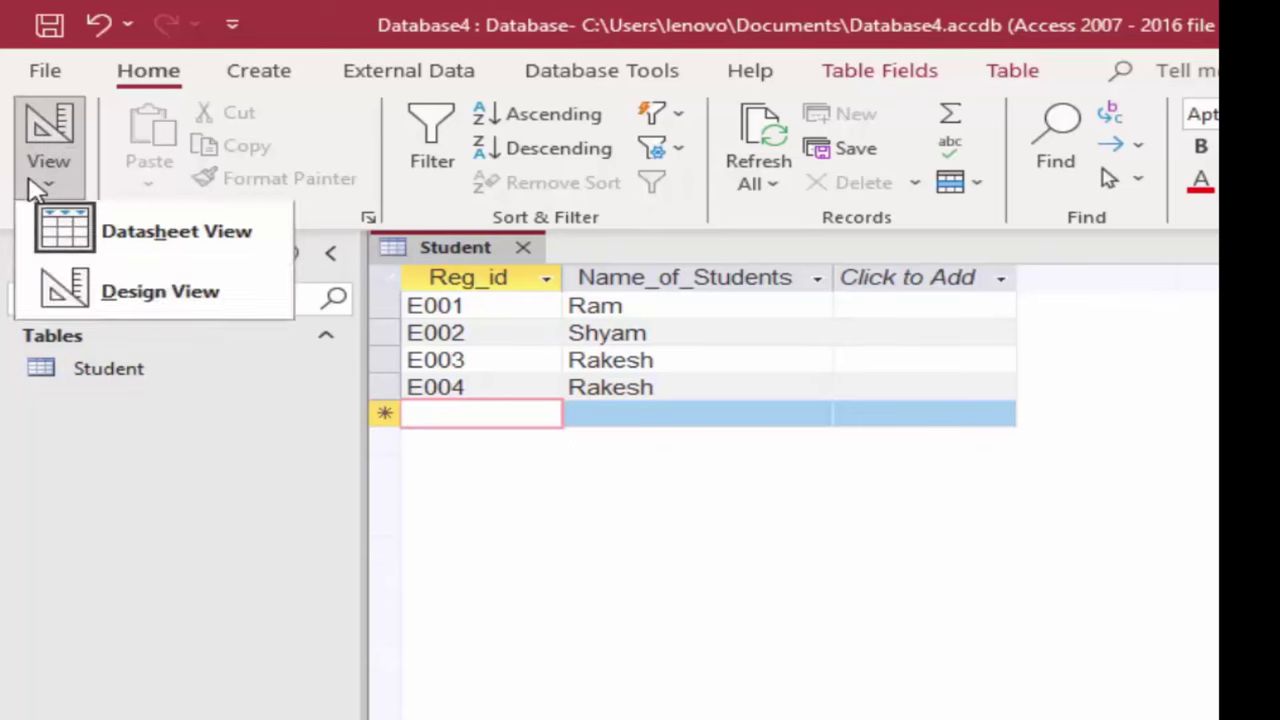
left_click(100, 292)
left_click(476, 336)
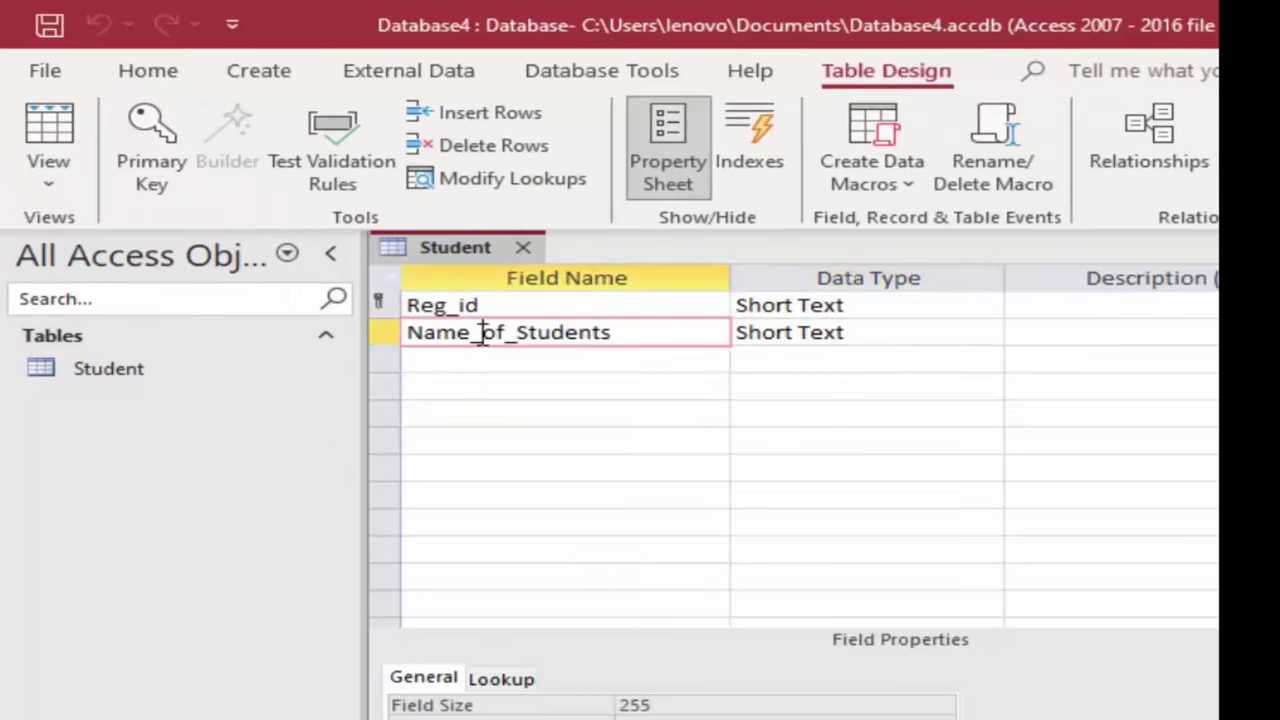
left_click(476, 360)
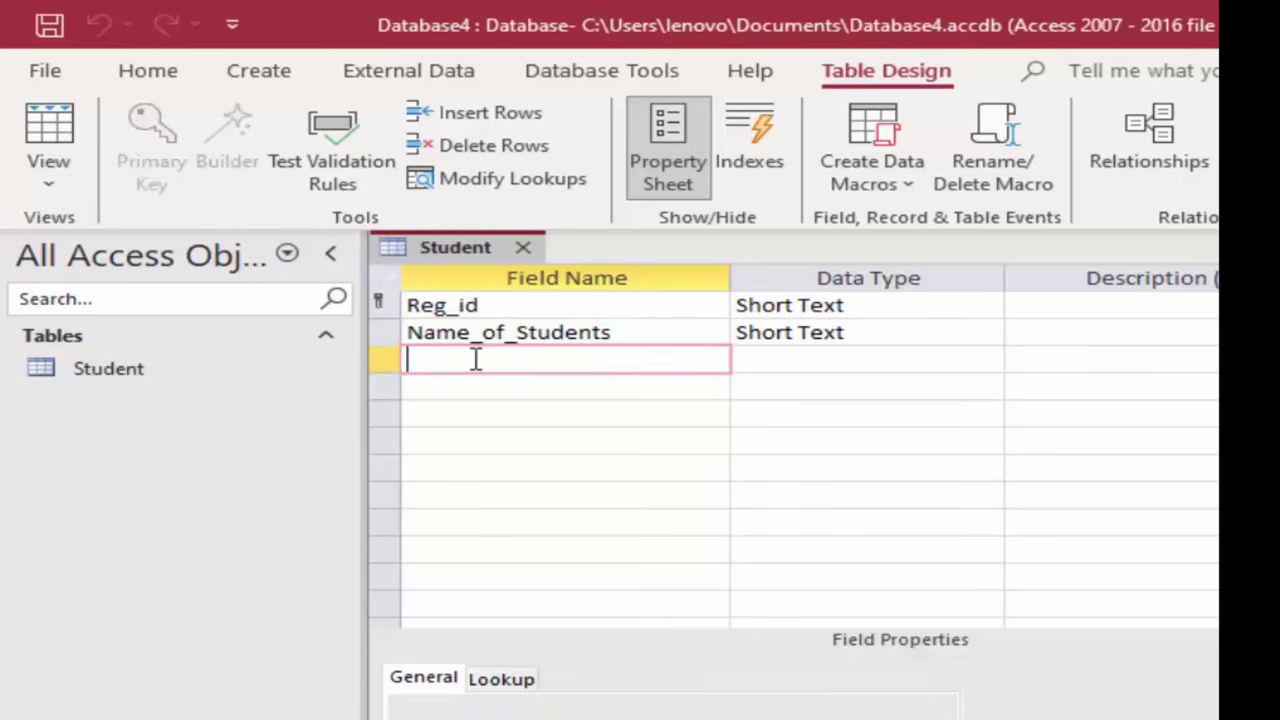
type("Adh")
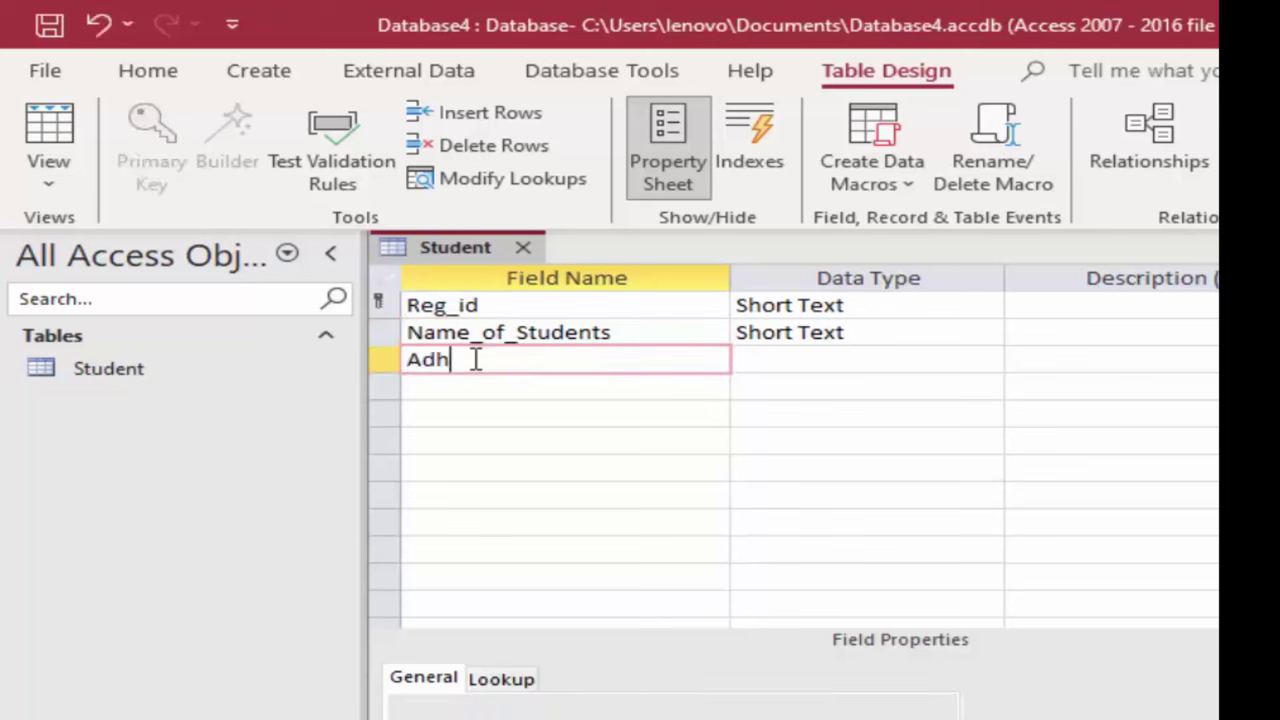
type("ar_i")
type("d")
Step: Keep Adhar_id as Short Text, briefly make it primary key, then restore Reg_id as primary key
left_click(977, 364)
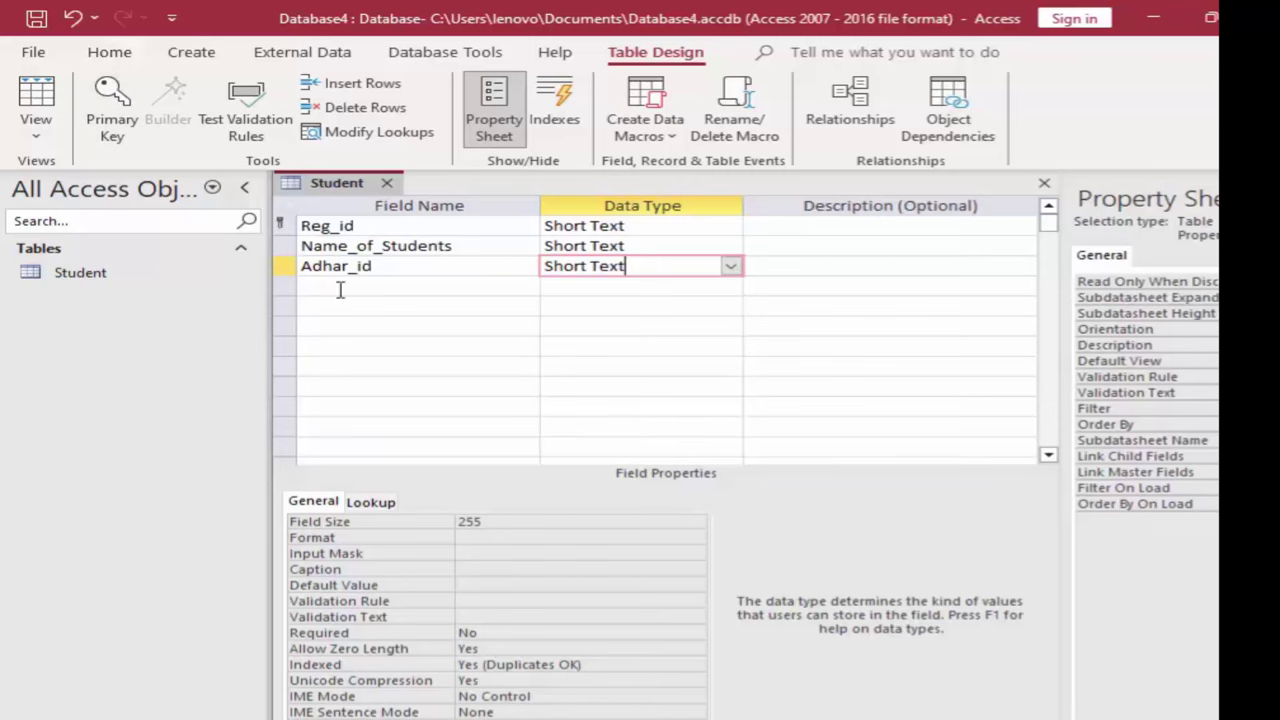
left_click(287, 267)
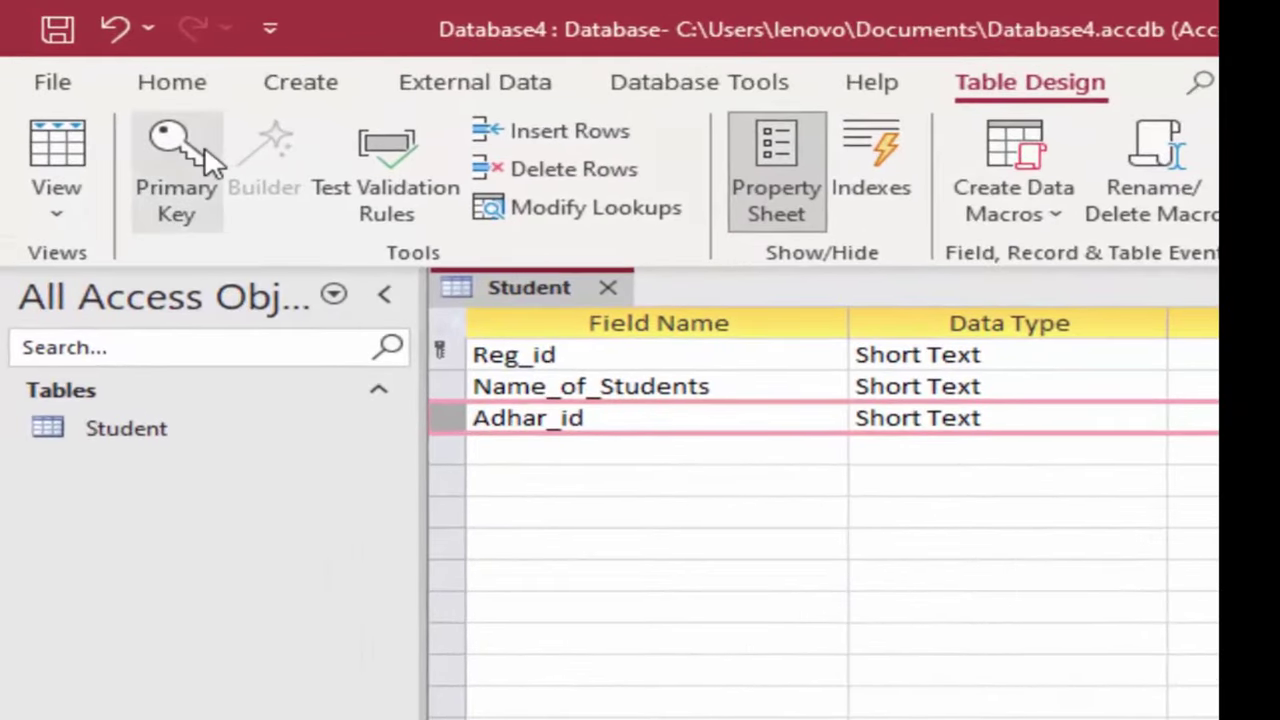
left_click(210, 160)
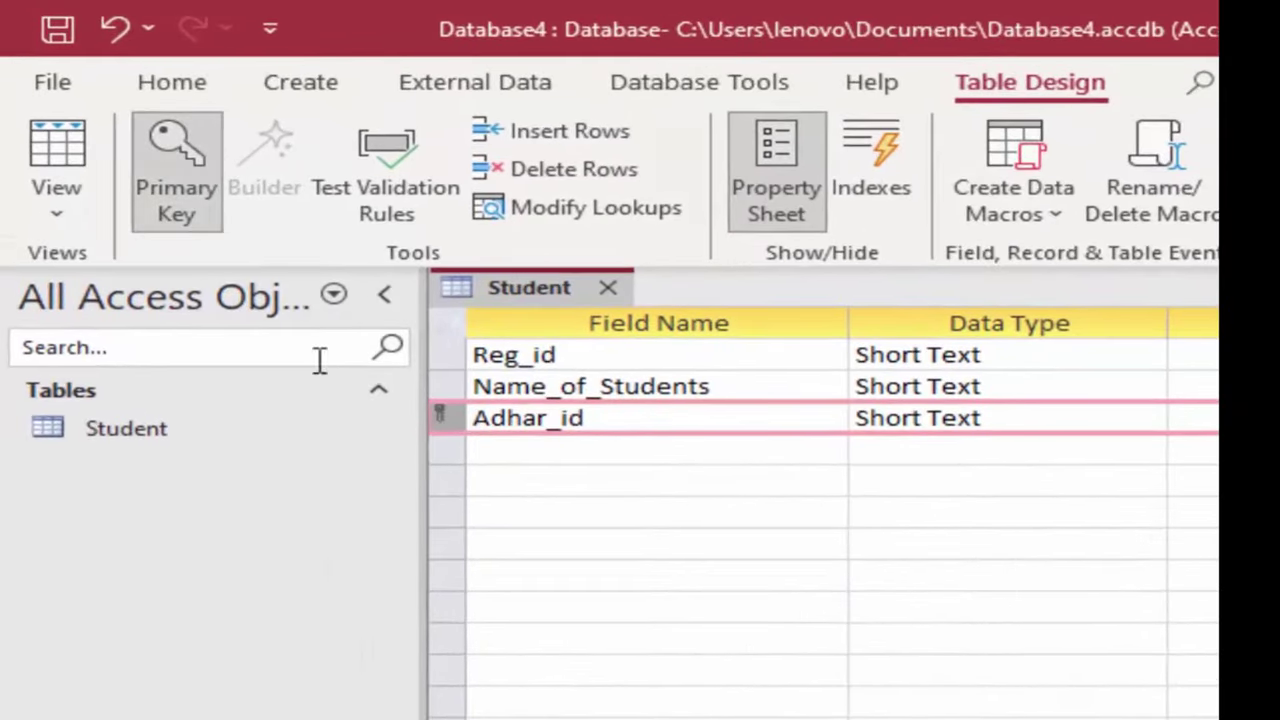
left_click(455, 360)
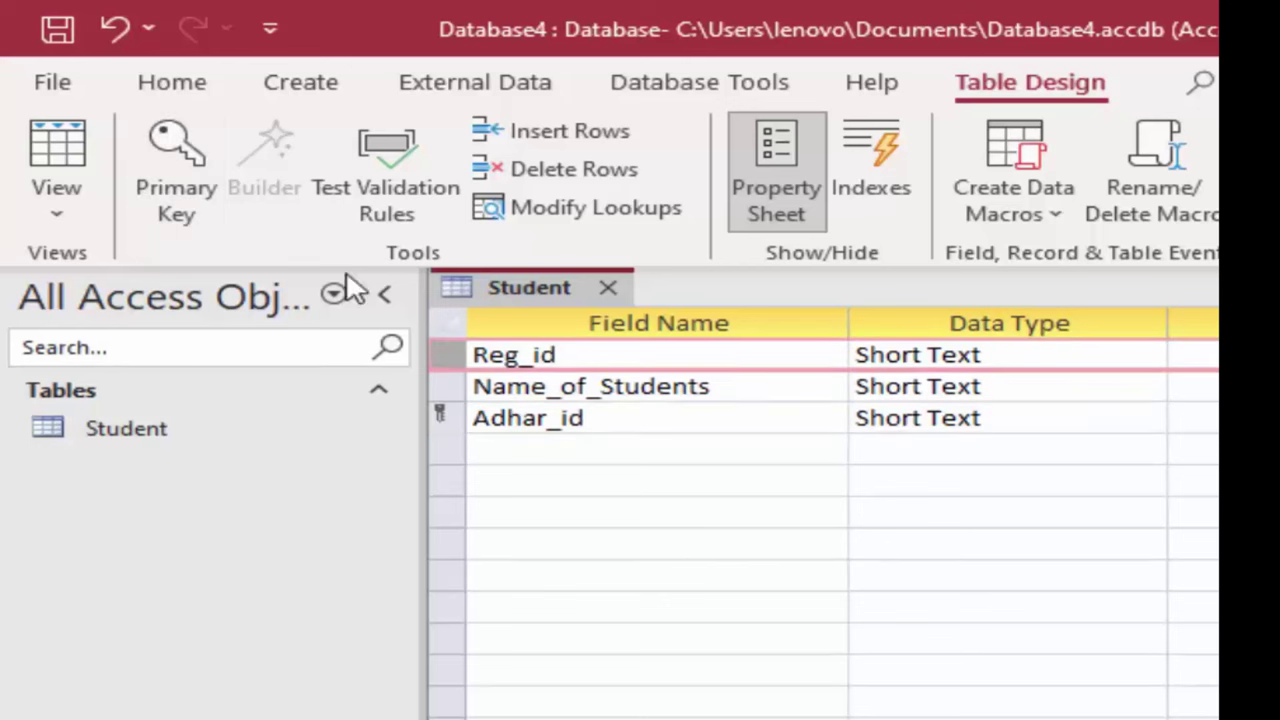
left_click(198, 184)
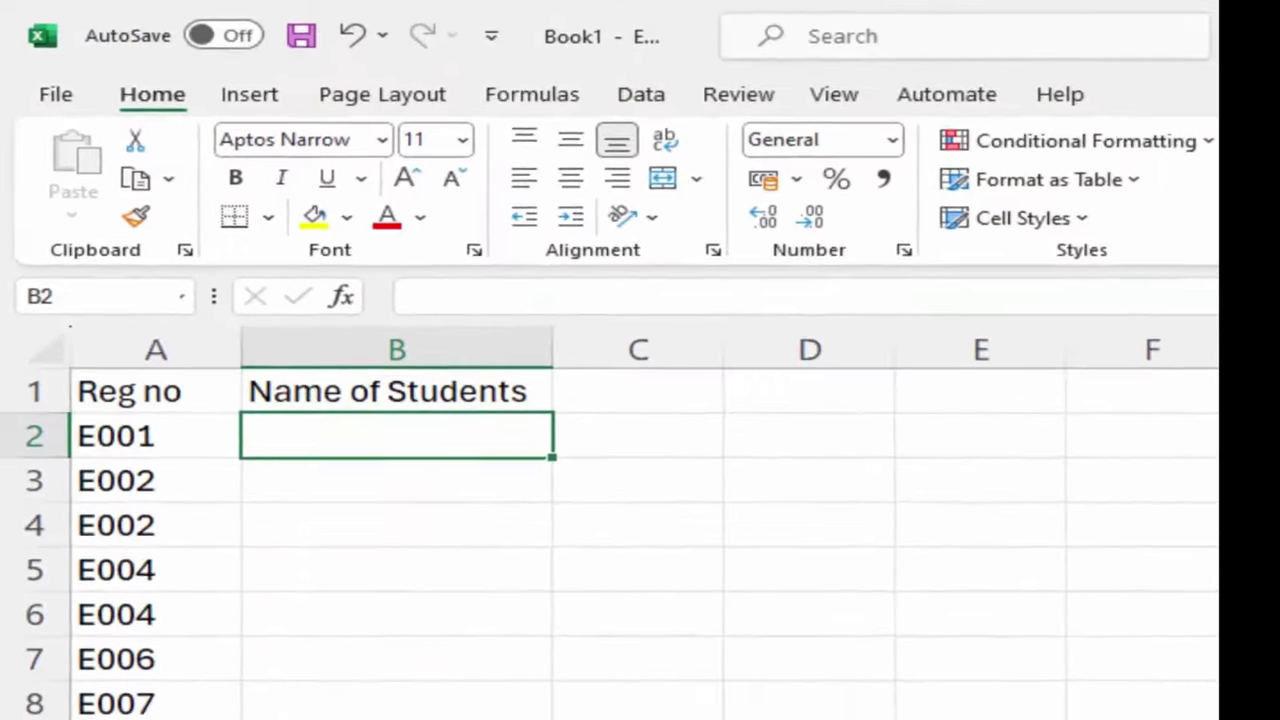
Step: Add an Ahar_id heading in C1 with a sample Aadhaar number in C2
left_click(567, 323)
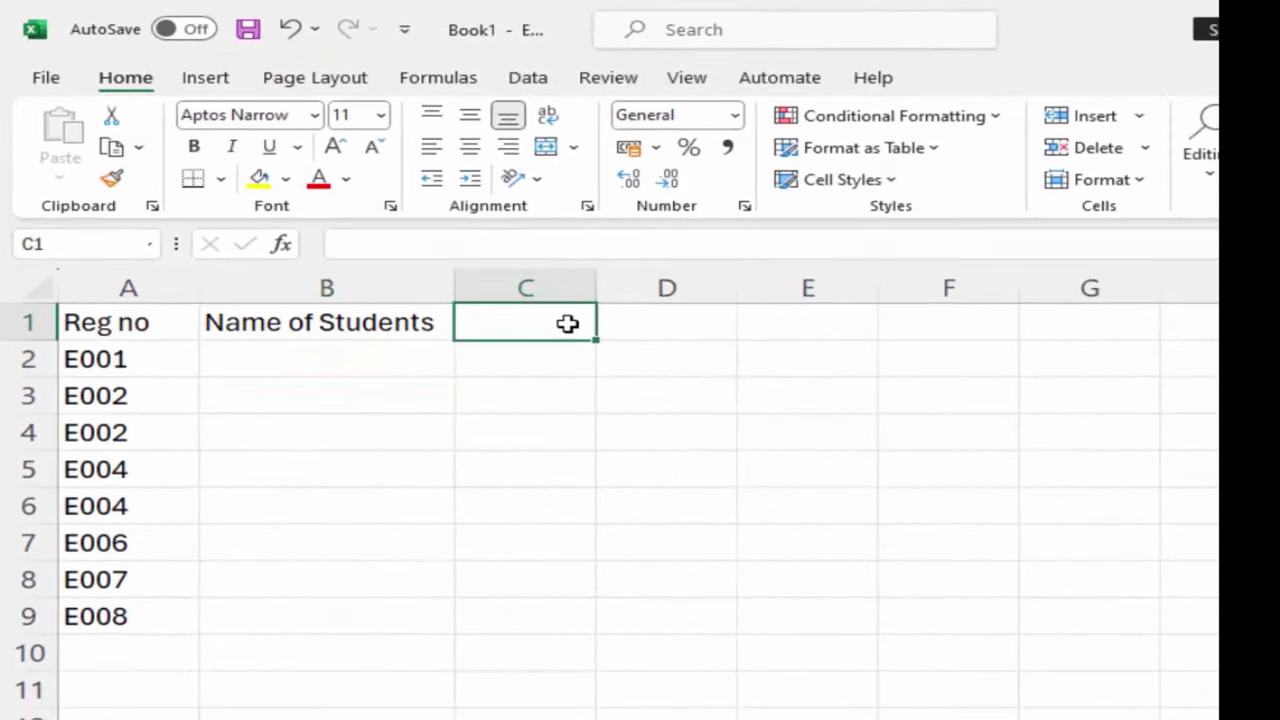
type("Ahar_")
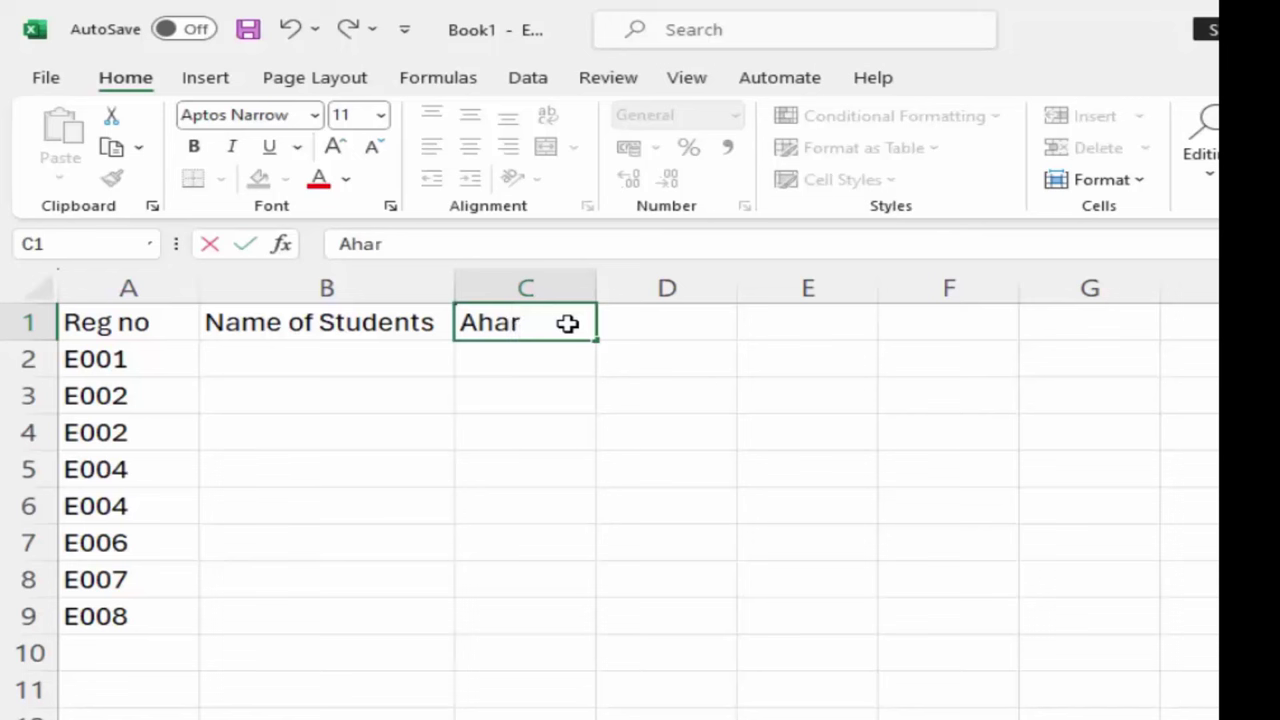
type("id")
left_click(555, 366)
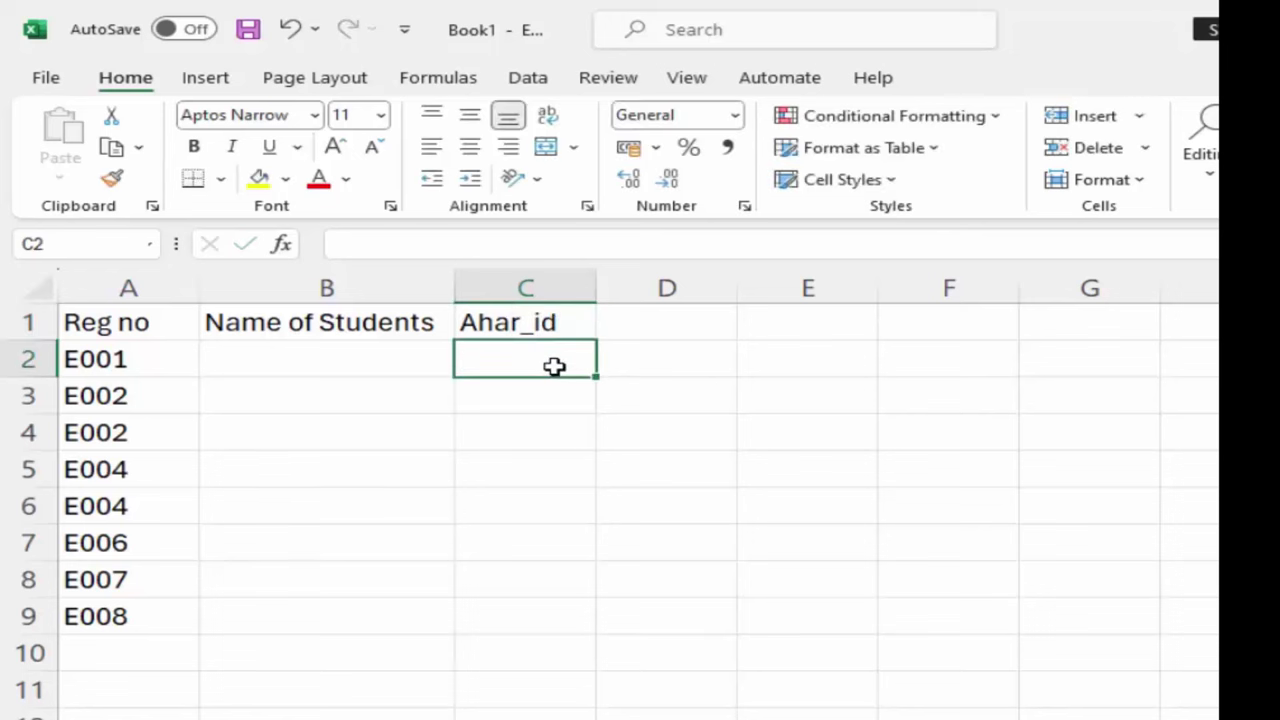
type("7567567")
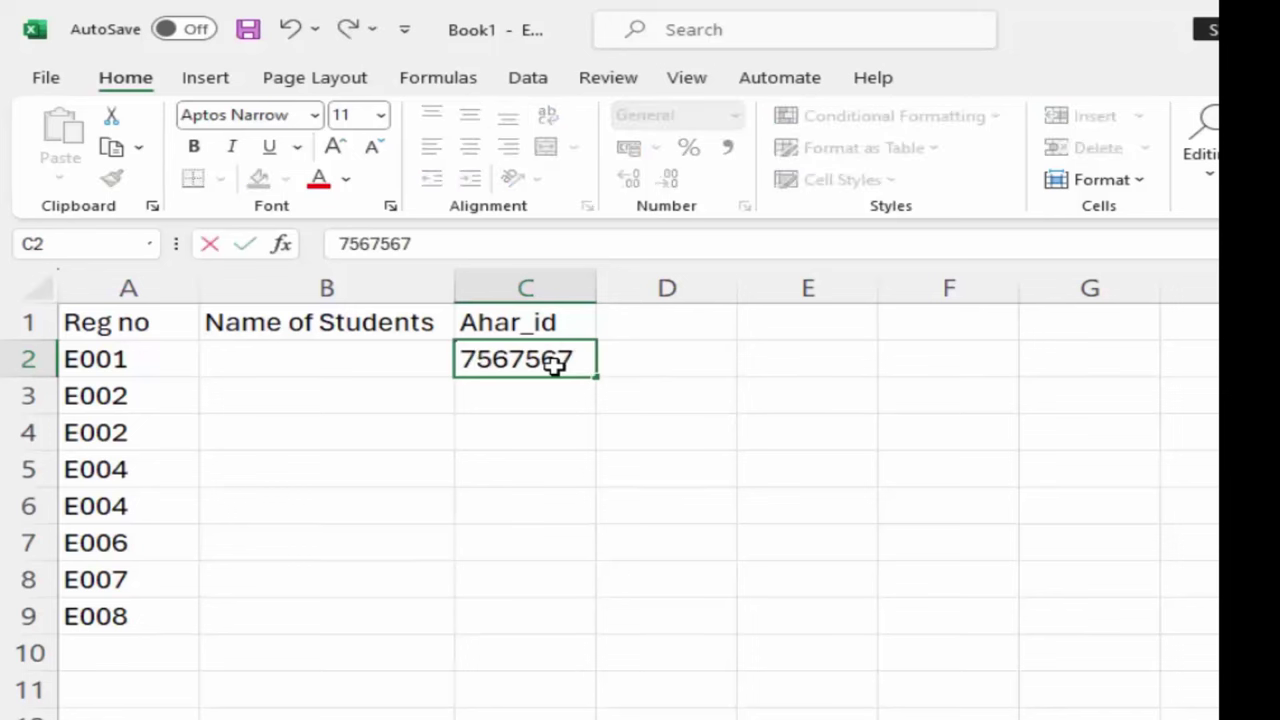
type("5675")
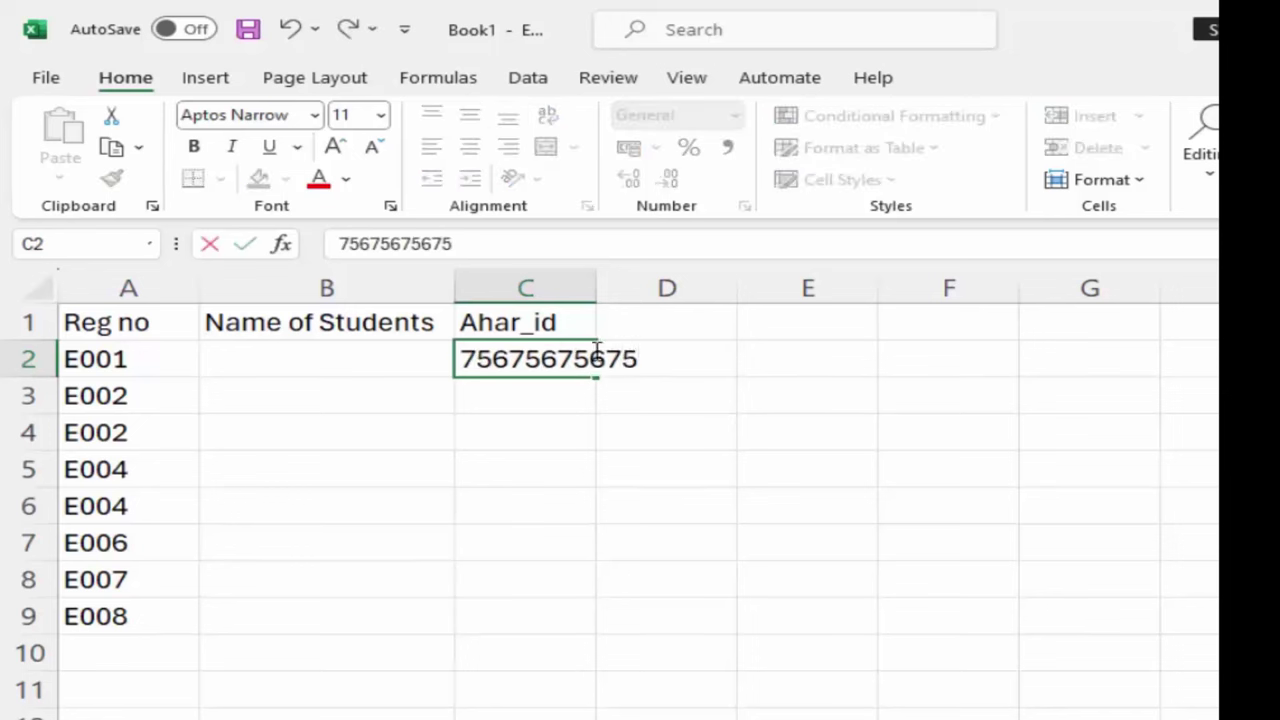
Step: Copy the C2 Aadhaar number into C3 so the value repeats
left_click_drag(650, 360, 352, 355)
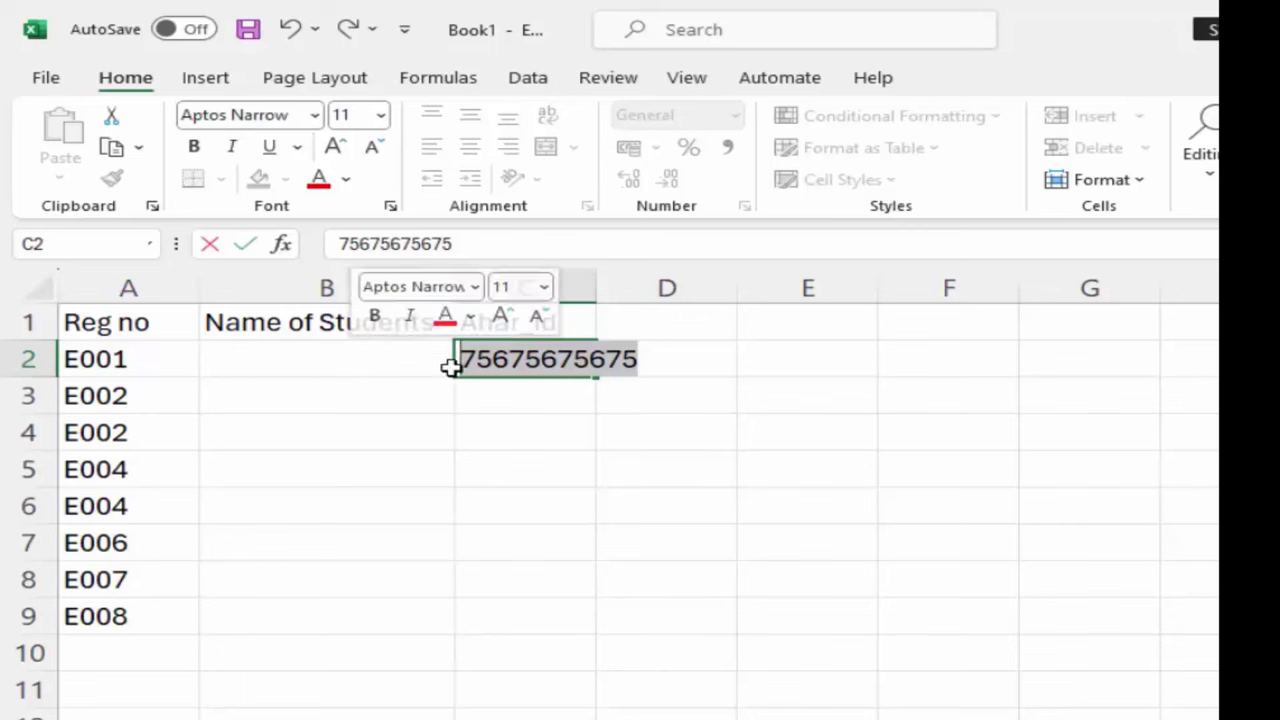
right_click(562, 360)
left_click(595, 412)
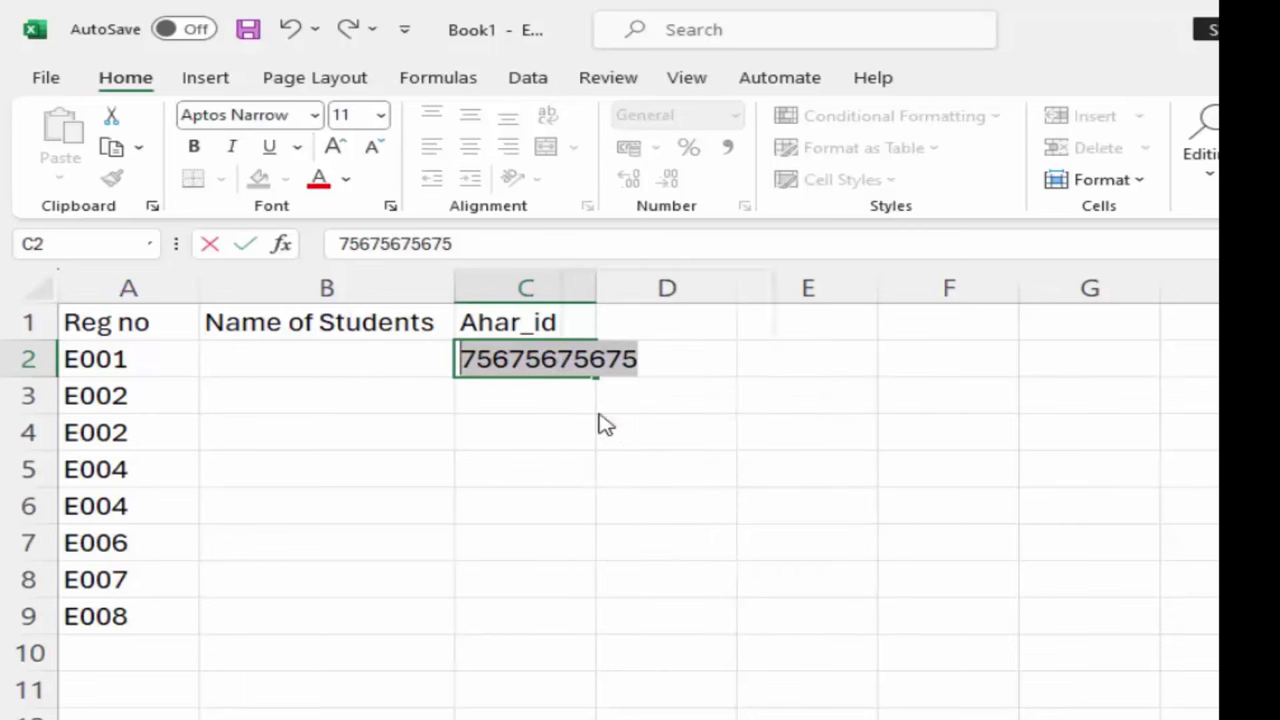
left_click(557, 399)
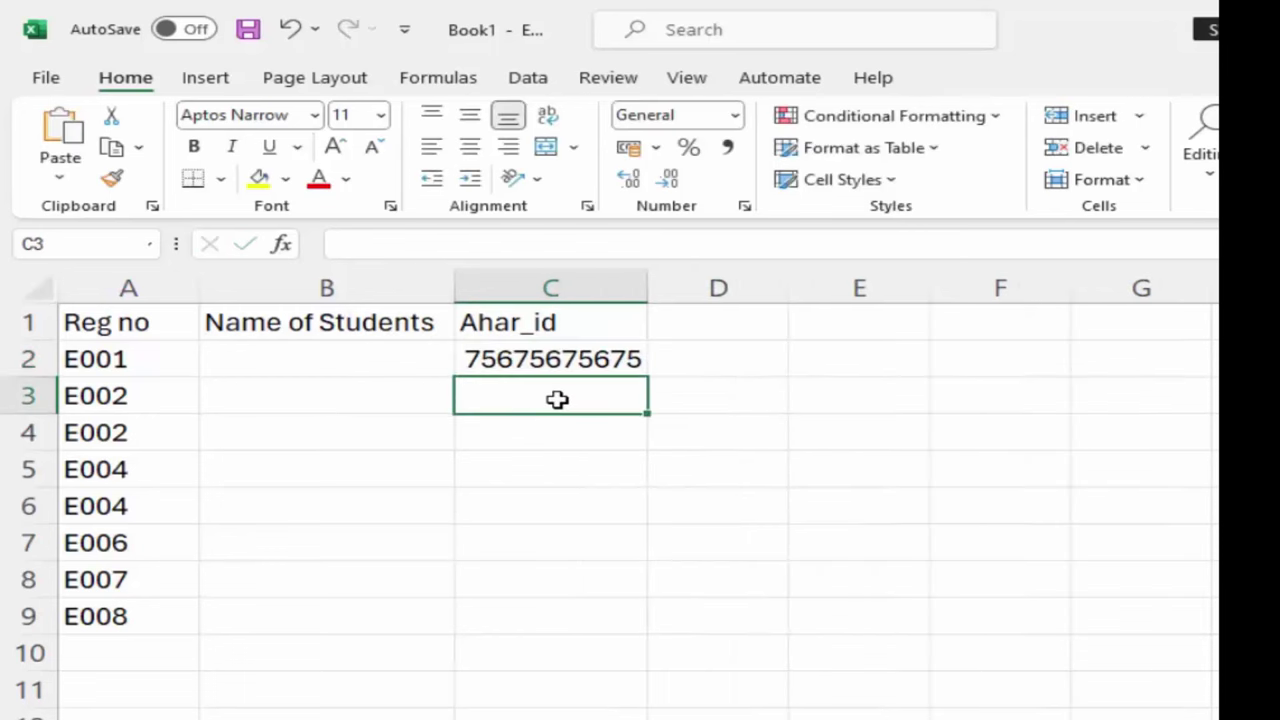
key("ctrl+v")
left_click(543, 427)
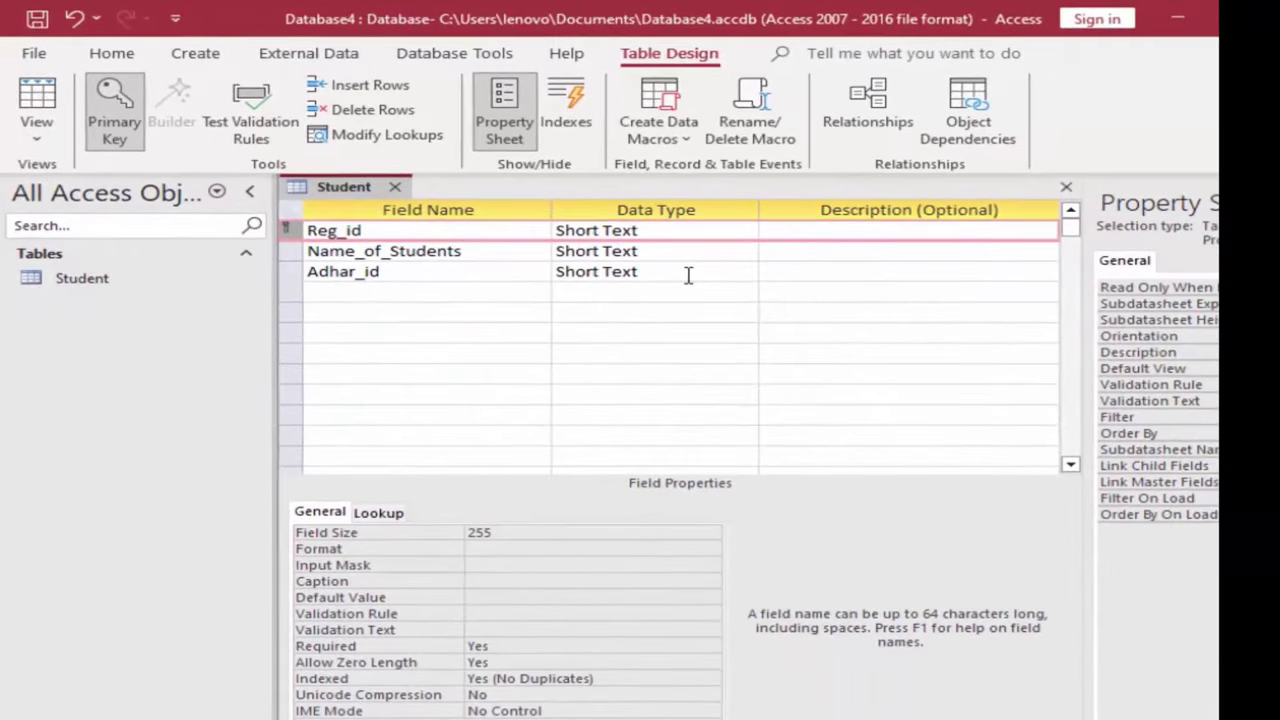
Step: Set the Adhar_id field's Indexed property to Yes (No Duplicates)
left_click(426, 276)
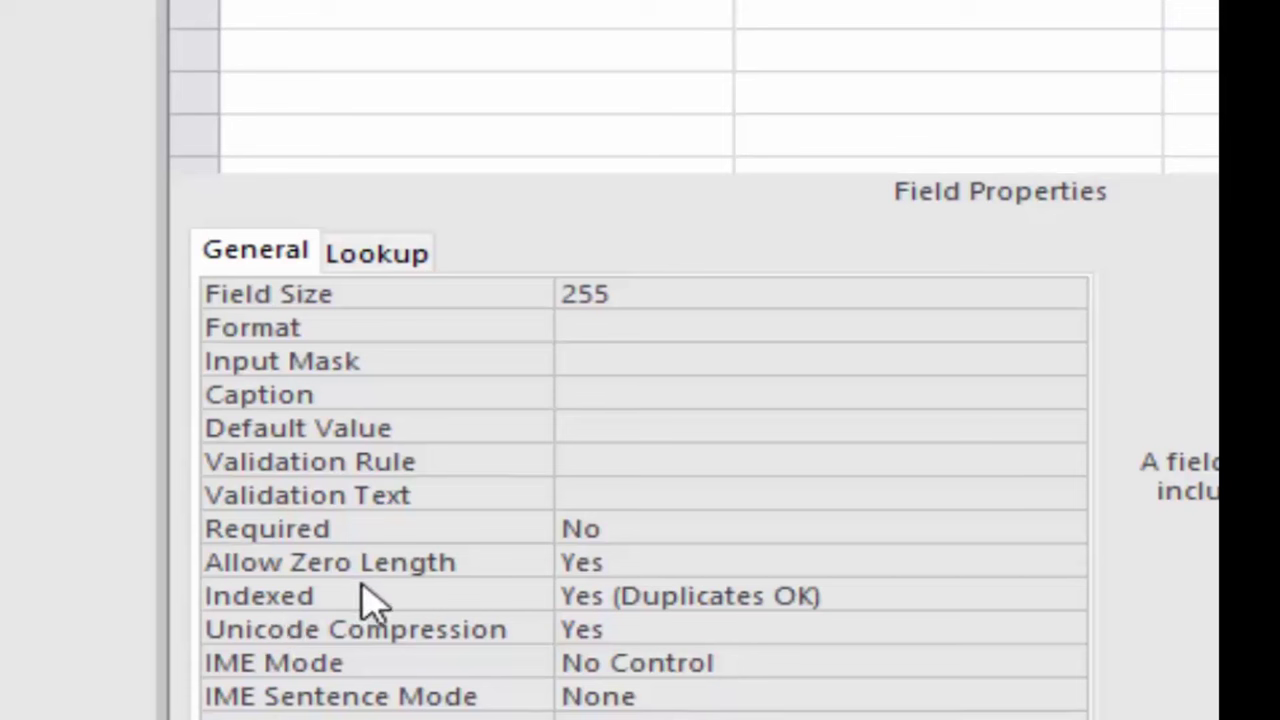
left_click(855, 603)
left_click(1062, 599)
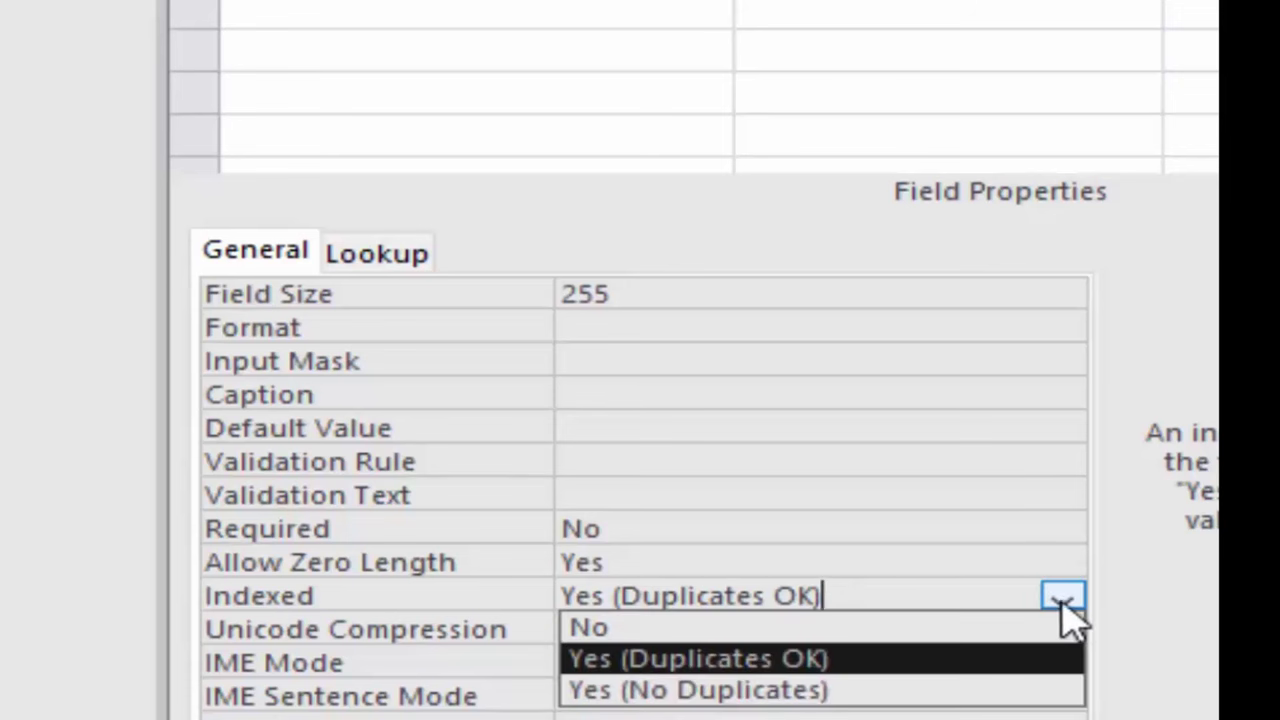
left_click(900, 694)
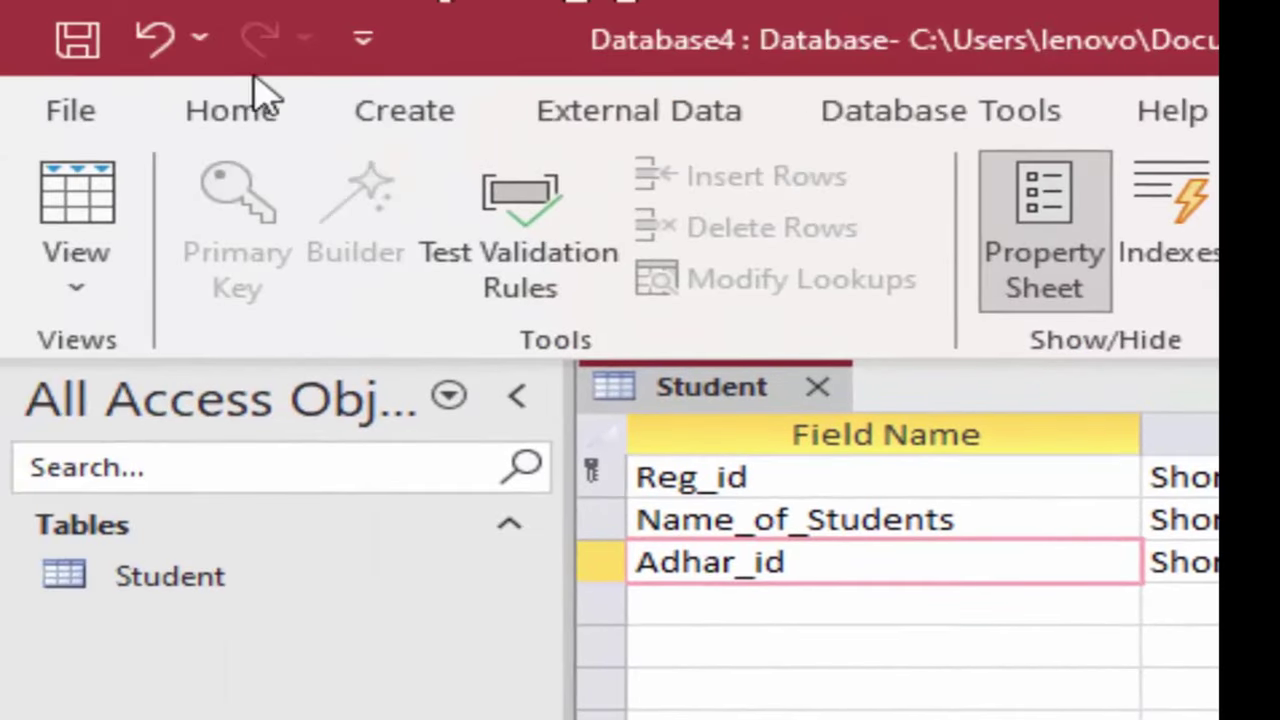
Step: Save the design, switch to Datasheet view, and enter a sample Aadhaar number for E001
left_click(82, 200)
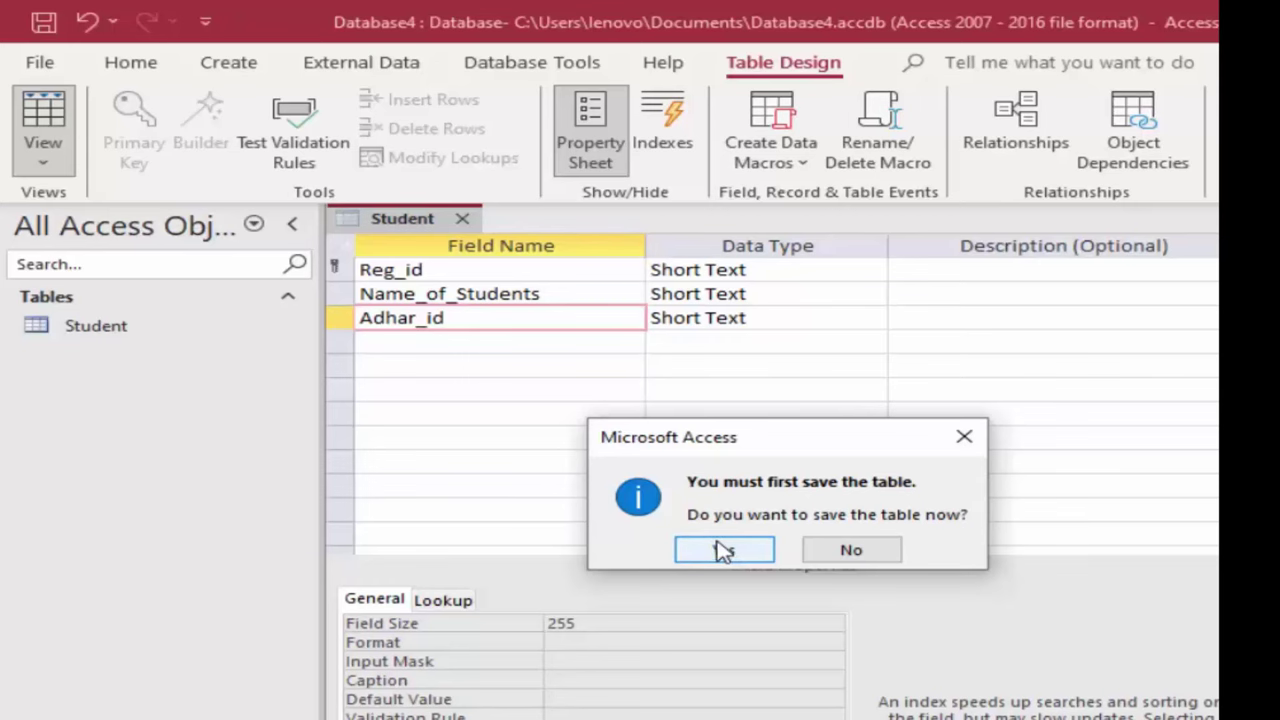
left_click(724, 551)
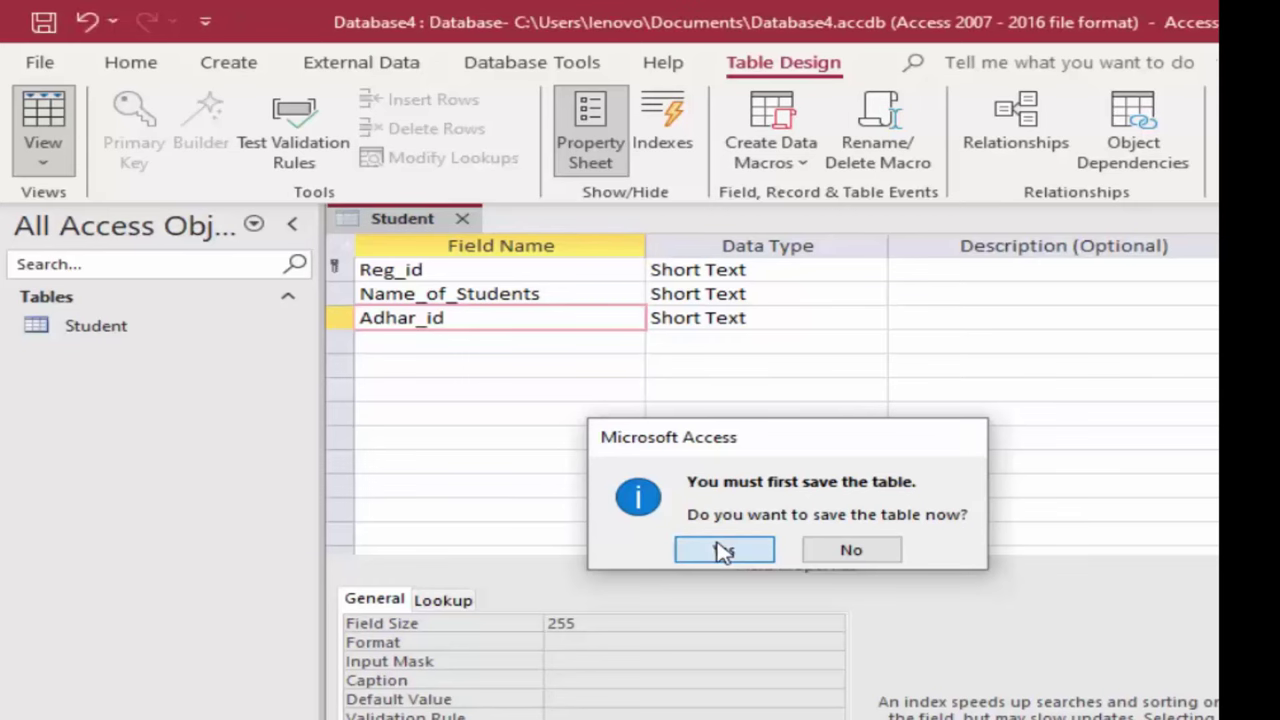
left_click(763, 270)
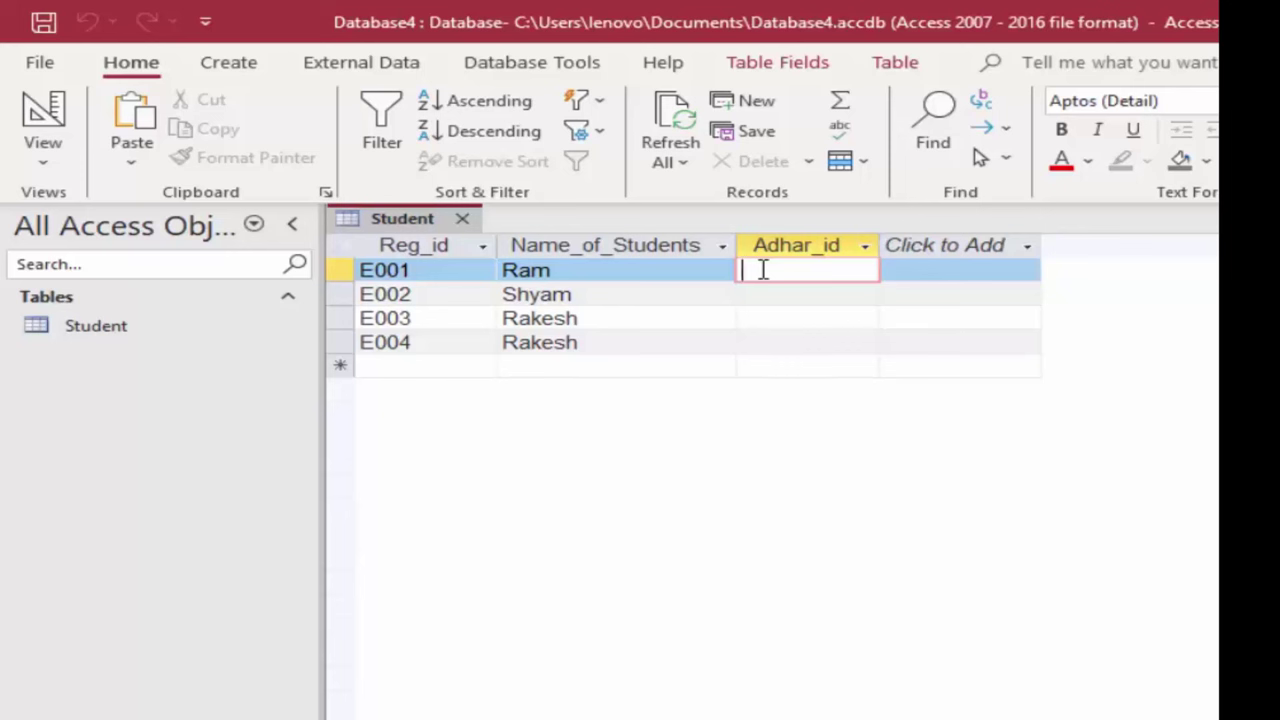
type("4254254252")
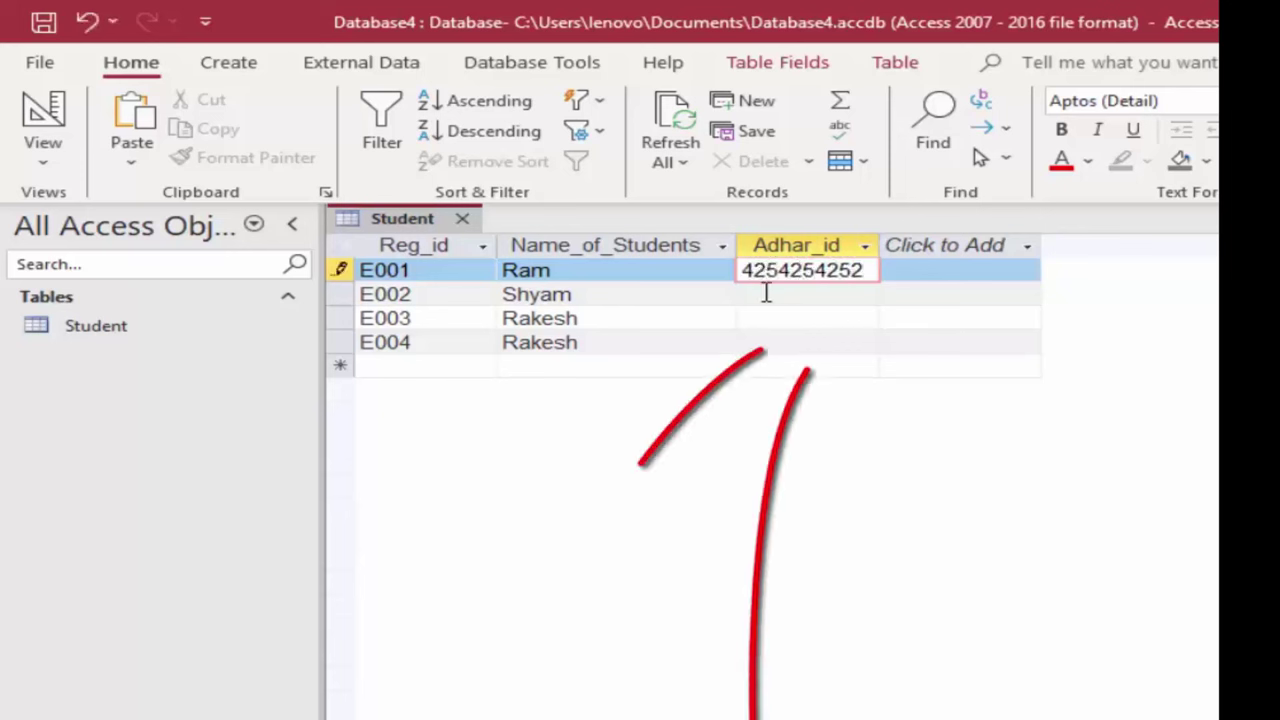
Step: Give E002 the same number, dismiss the duplicate error, and change its last digit to 3
left_click(772, 290)
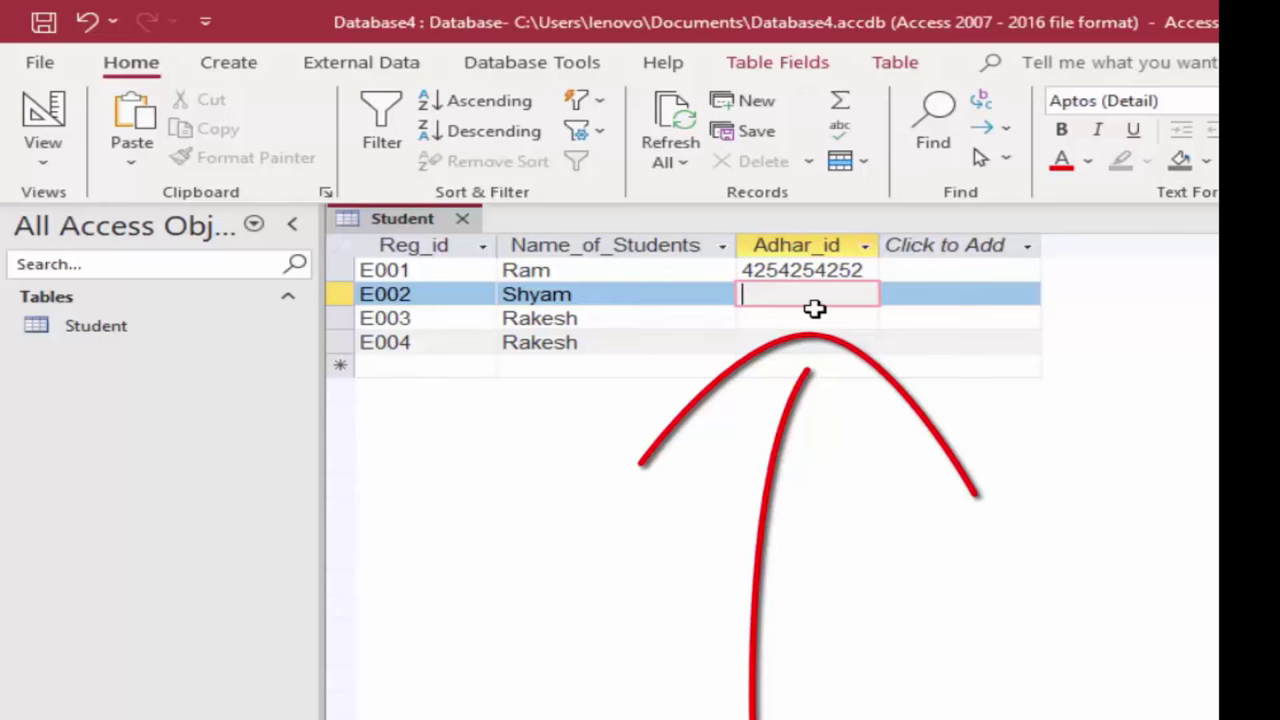
type("4")
type("2")
type("5")
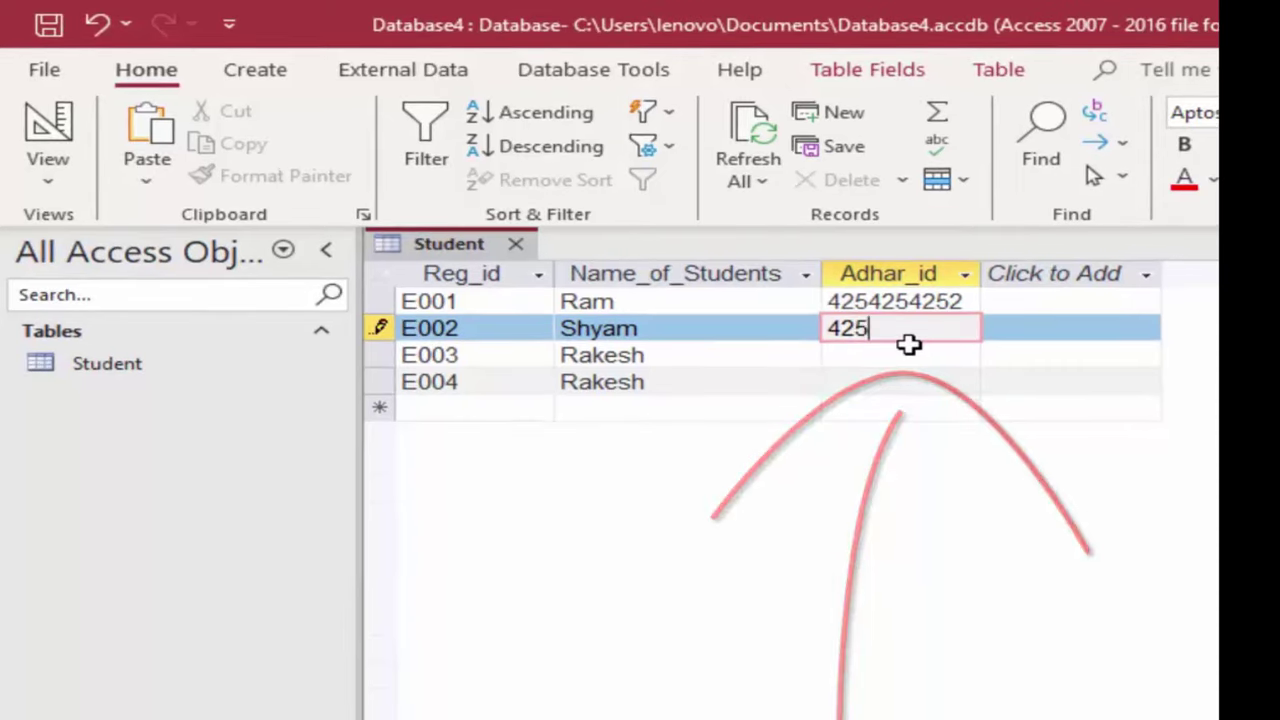
type("4")
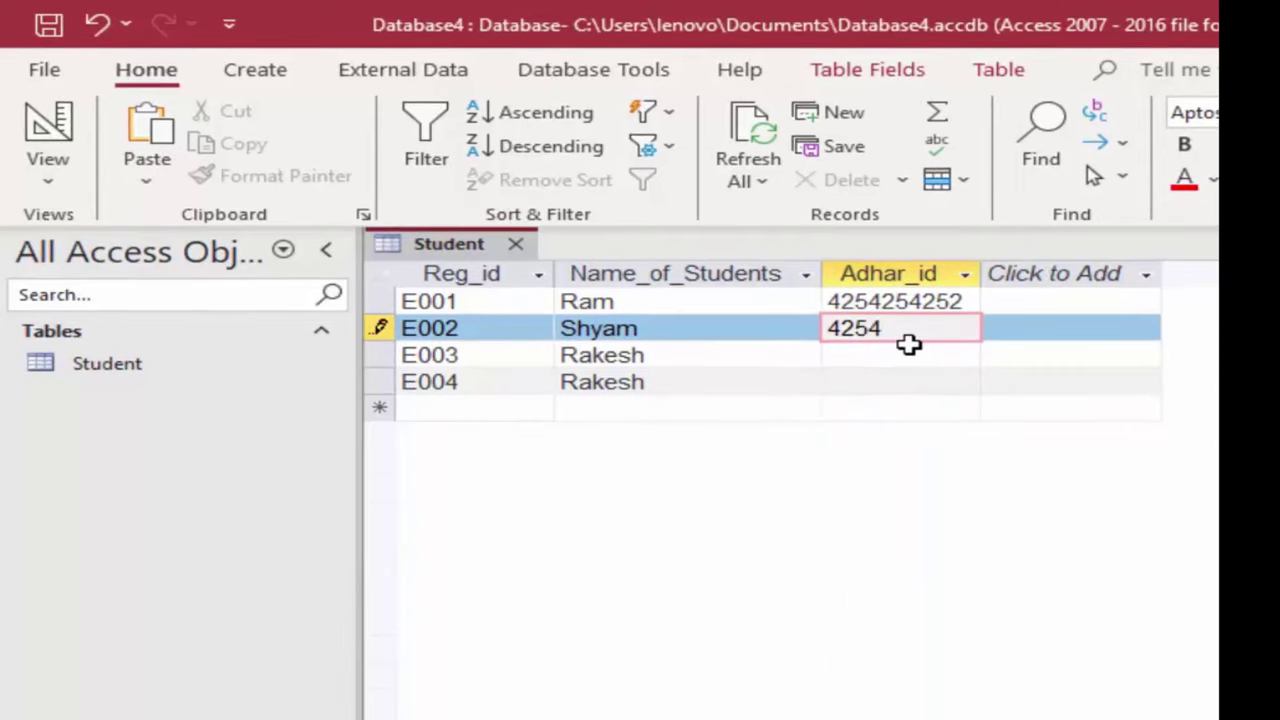
type("25")
type("4")
type("2542")
type("52")
key("Return")
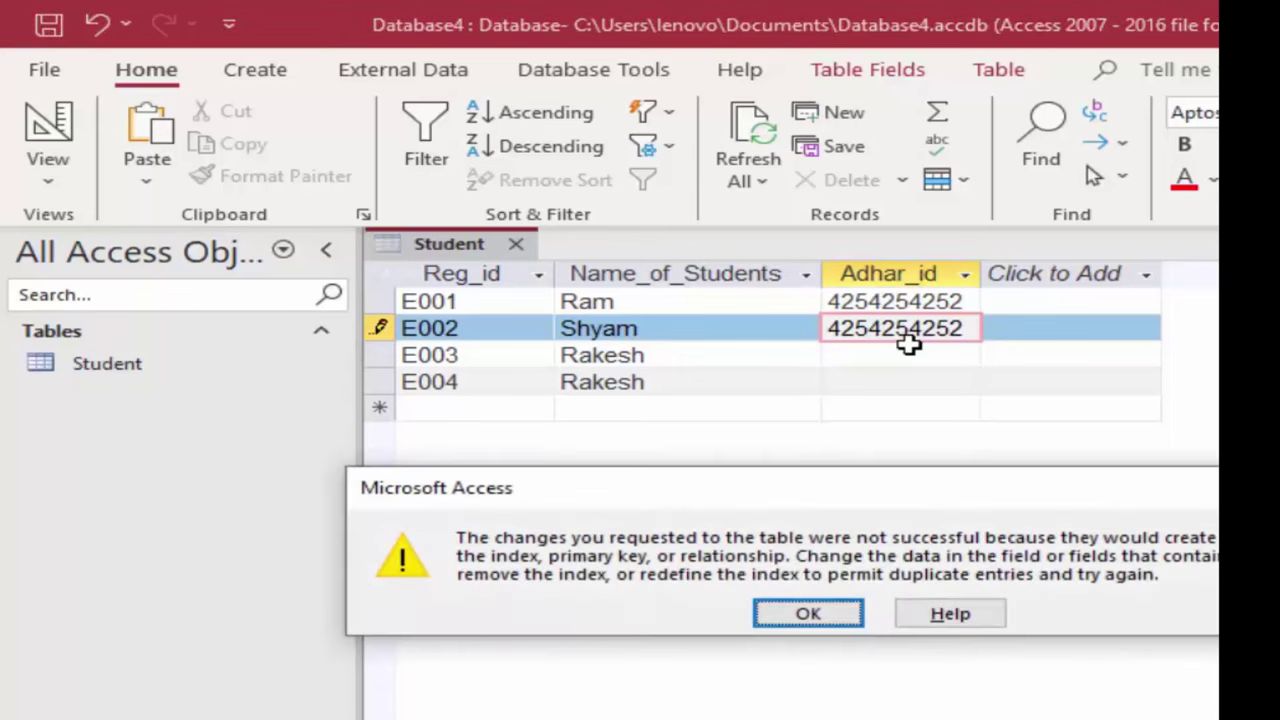
left_click(810, 614)
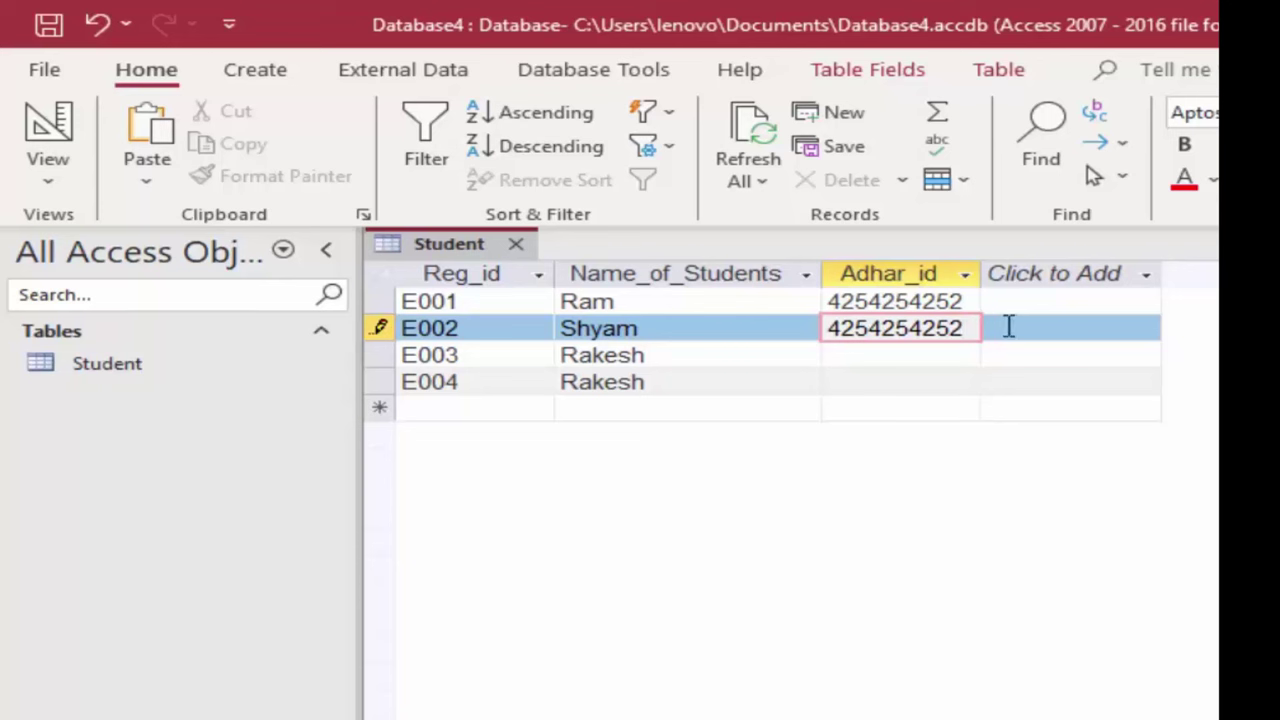
key("BackSpace")
type("3")
Step: Paste E002's Aadhaar number into E003's Adhar_id cell and dismiss the duplicate-index error
left_click(941, 353)
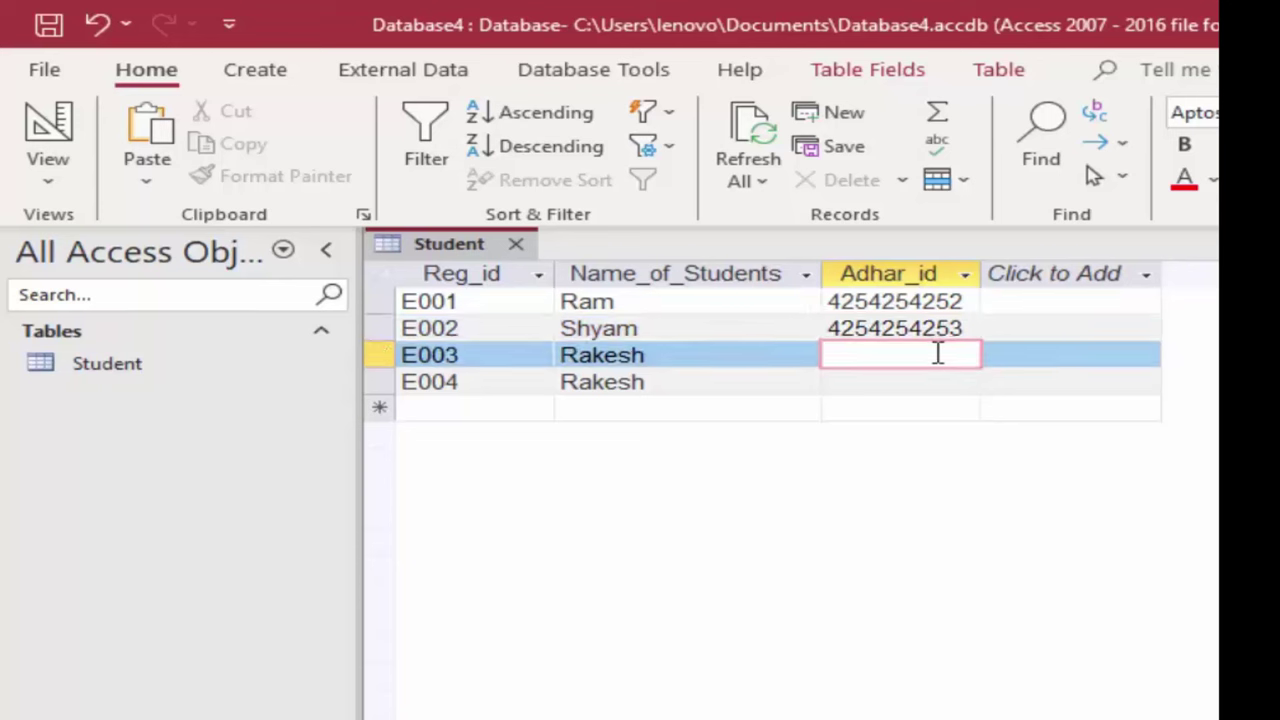
left_click_drag(968, 326, 723, 305)
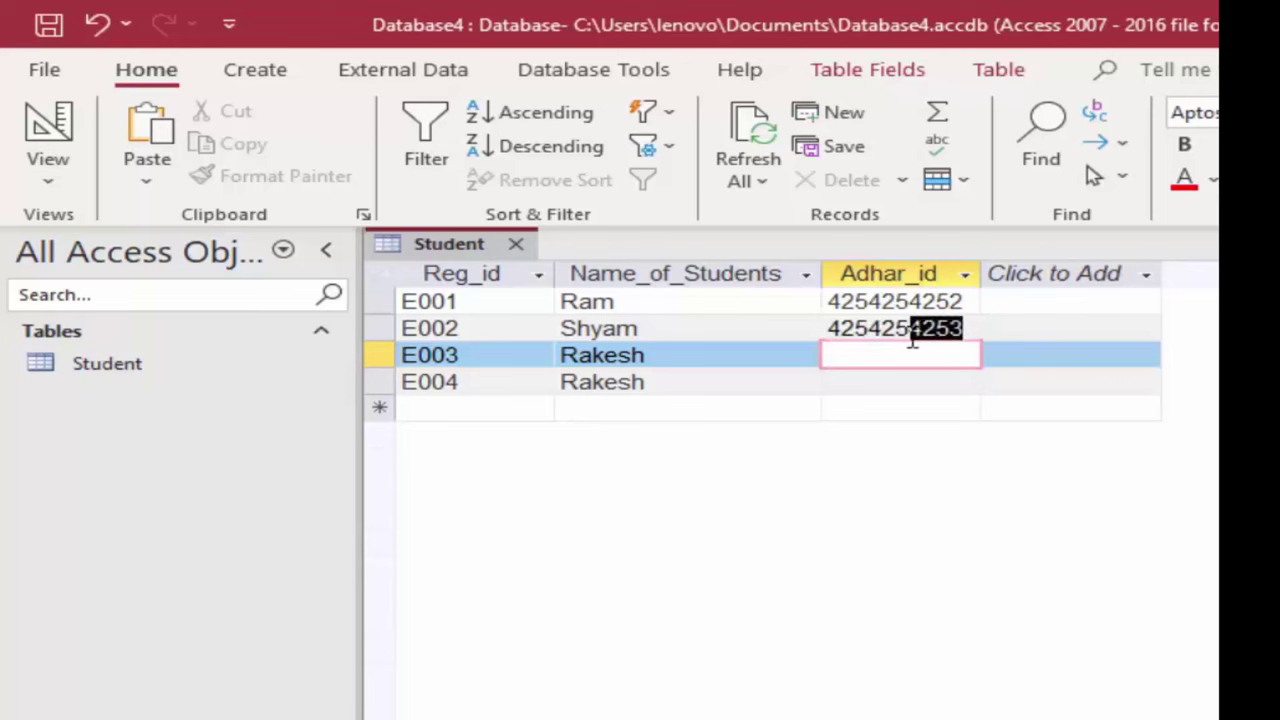
right_click(885, 331)
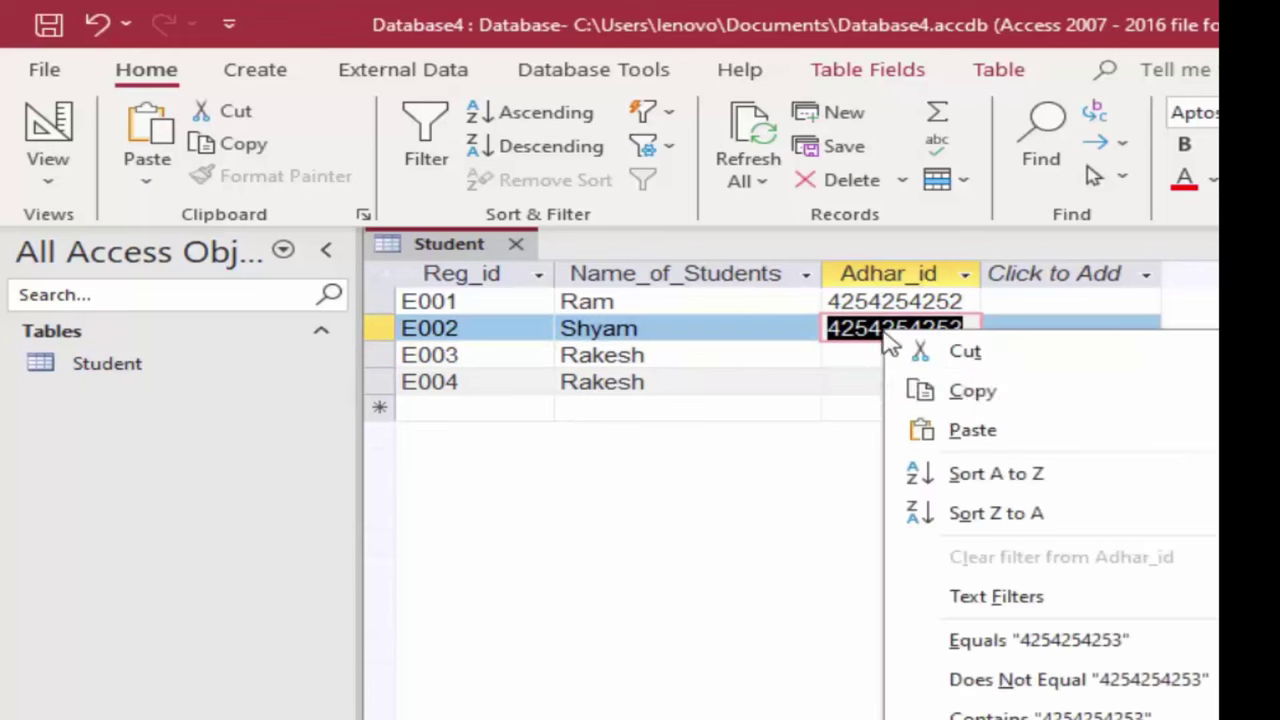
left_click(971, 389)
left_click(888, 355)
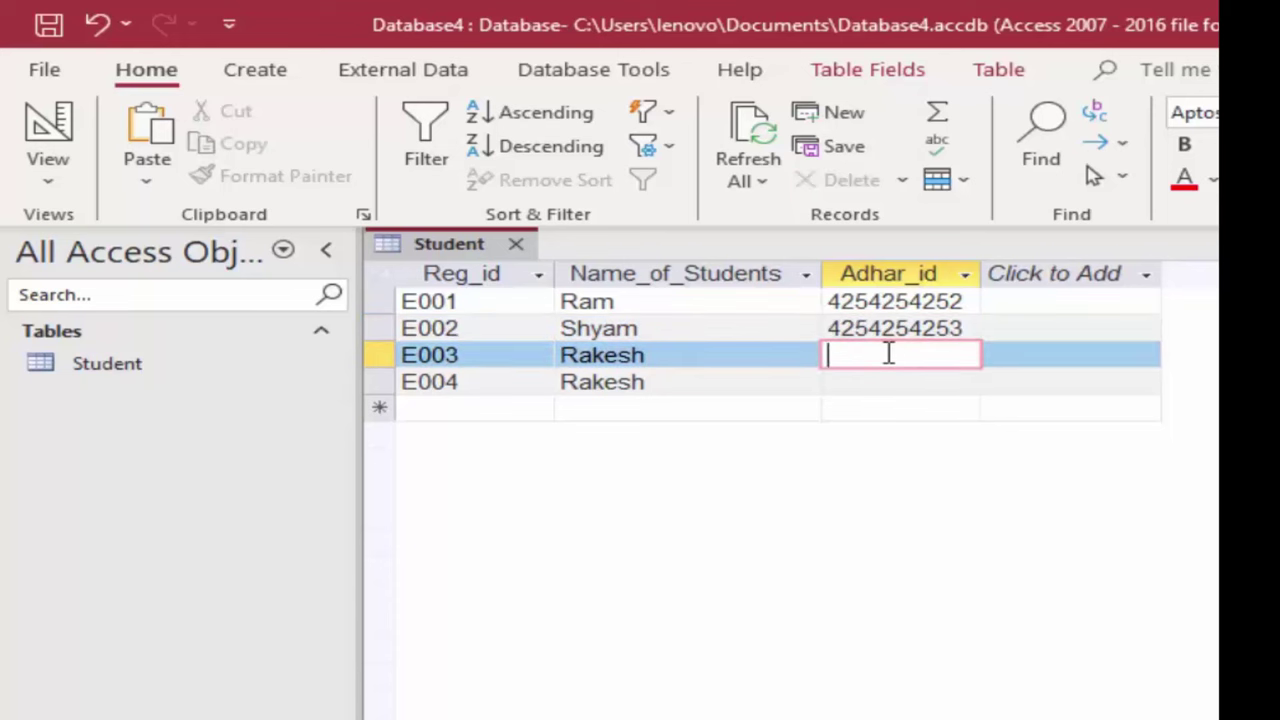
key("ctrl+v")
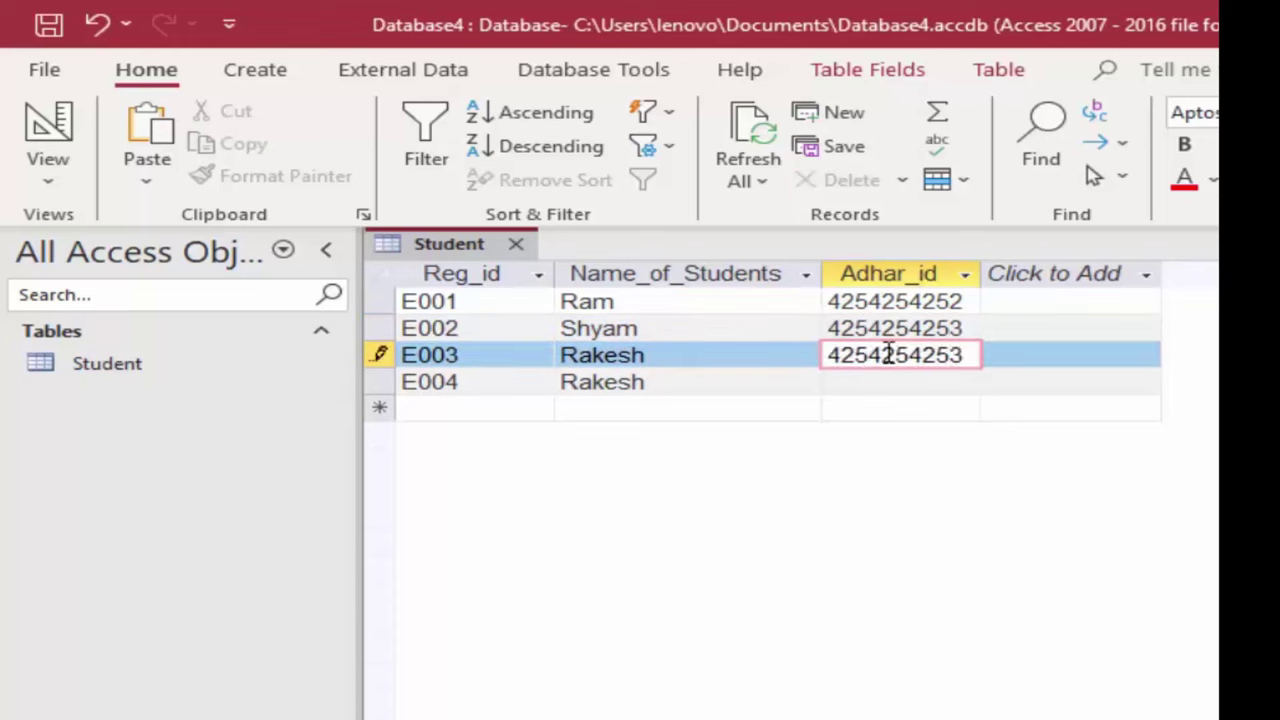
key("Return")
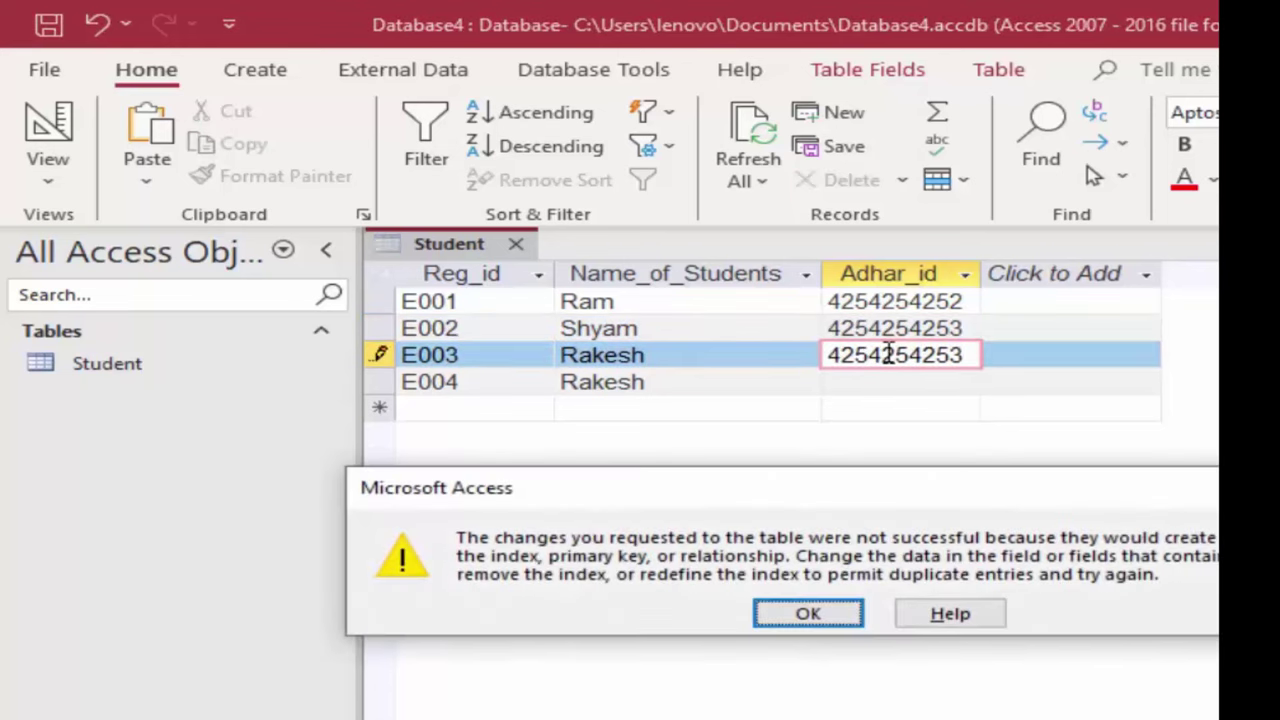
left_click(790, 614)
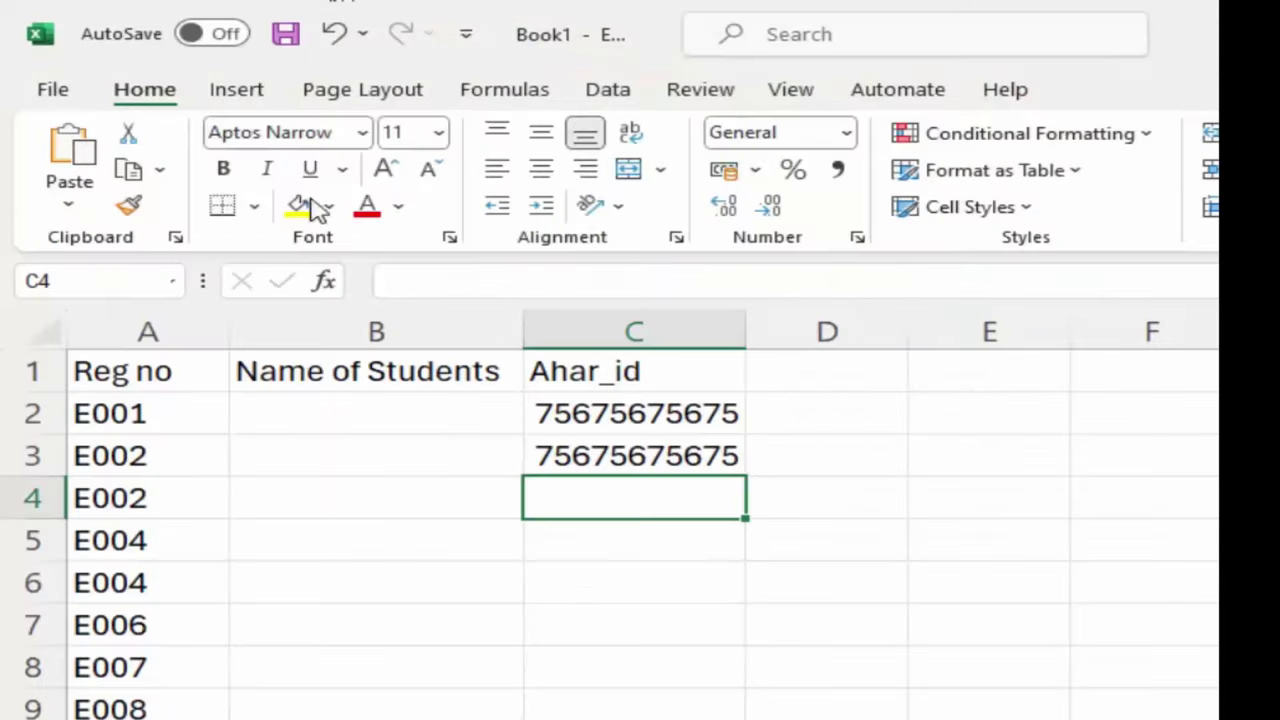
Step: Copy the Ahar_id value from C3 and paste it into C4
left_click(640, 456)
right_click(640, 456)
left_click(730, 220)
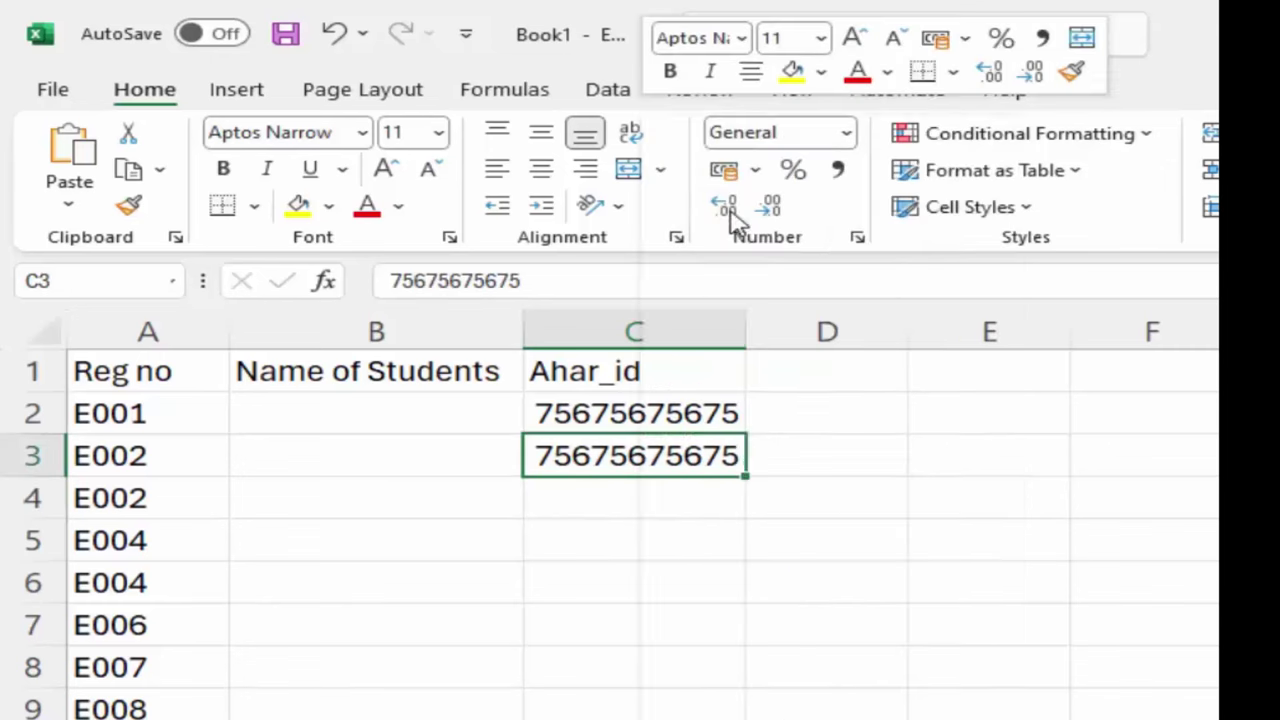
left_click(648, 519)
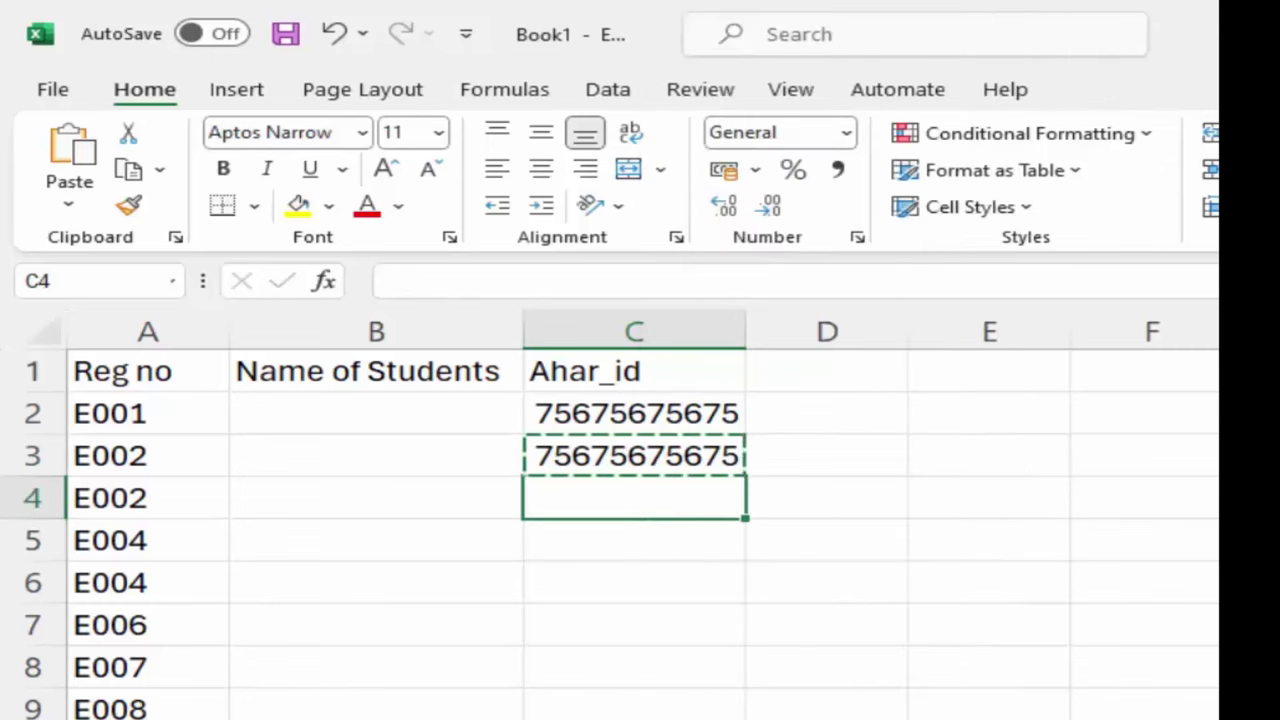
key("ctrl+v")
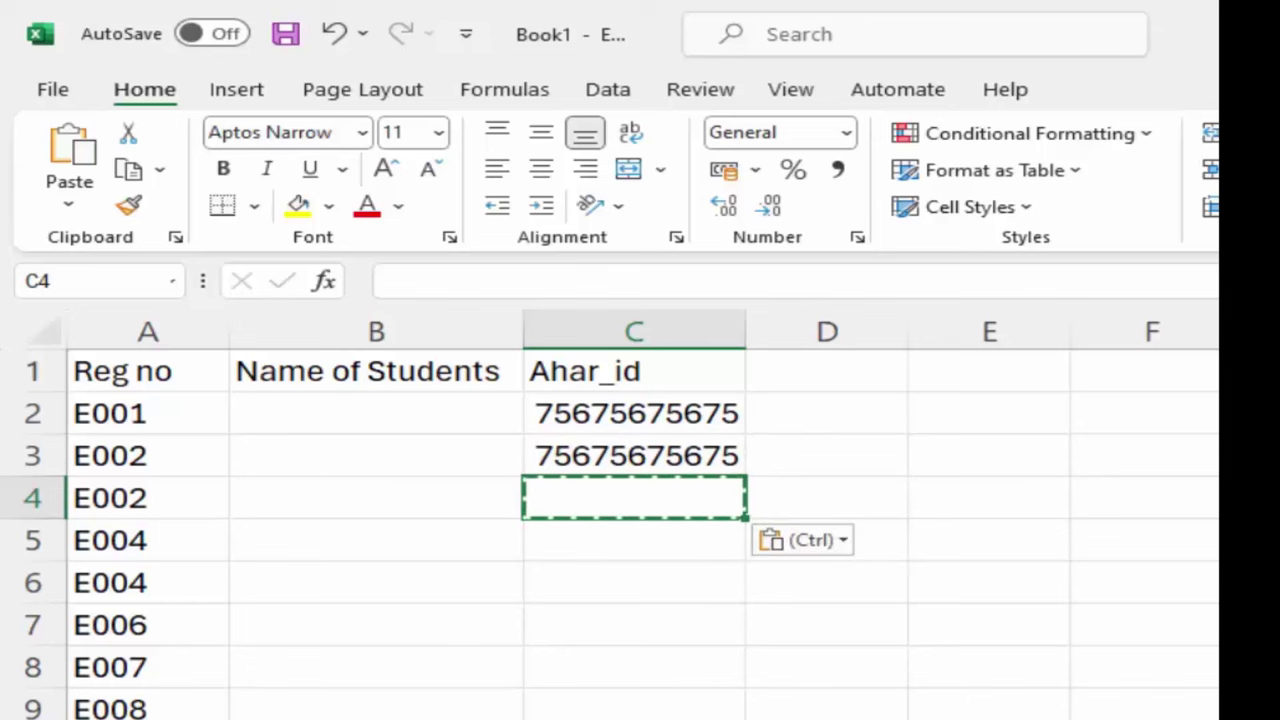
double_click(691, 640)
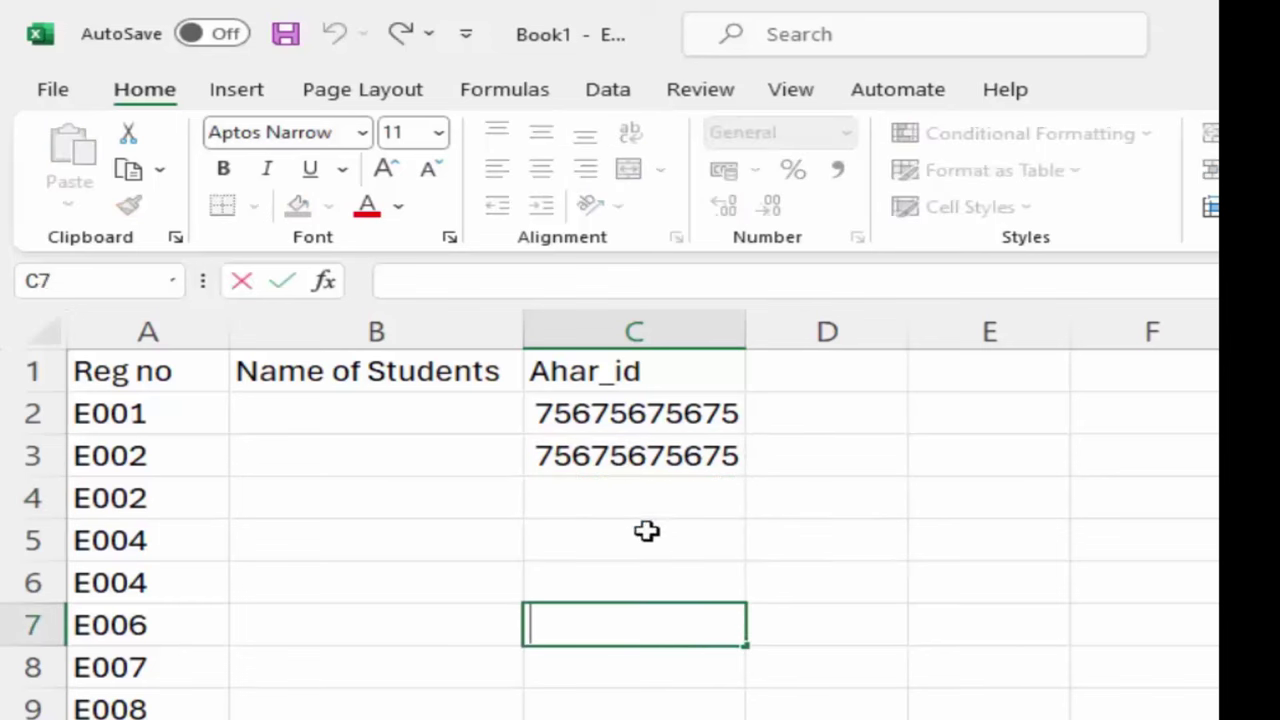
Step: Recopy C3 into C4 so rows 2–4 share one Ahar_id value, then edit C5
left_click(692, 472)
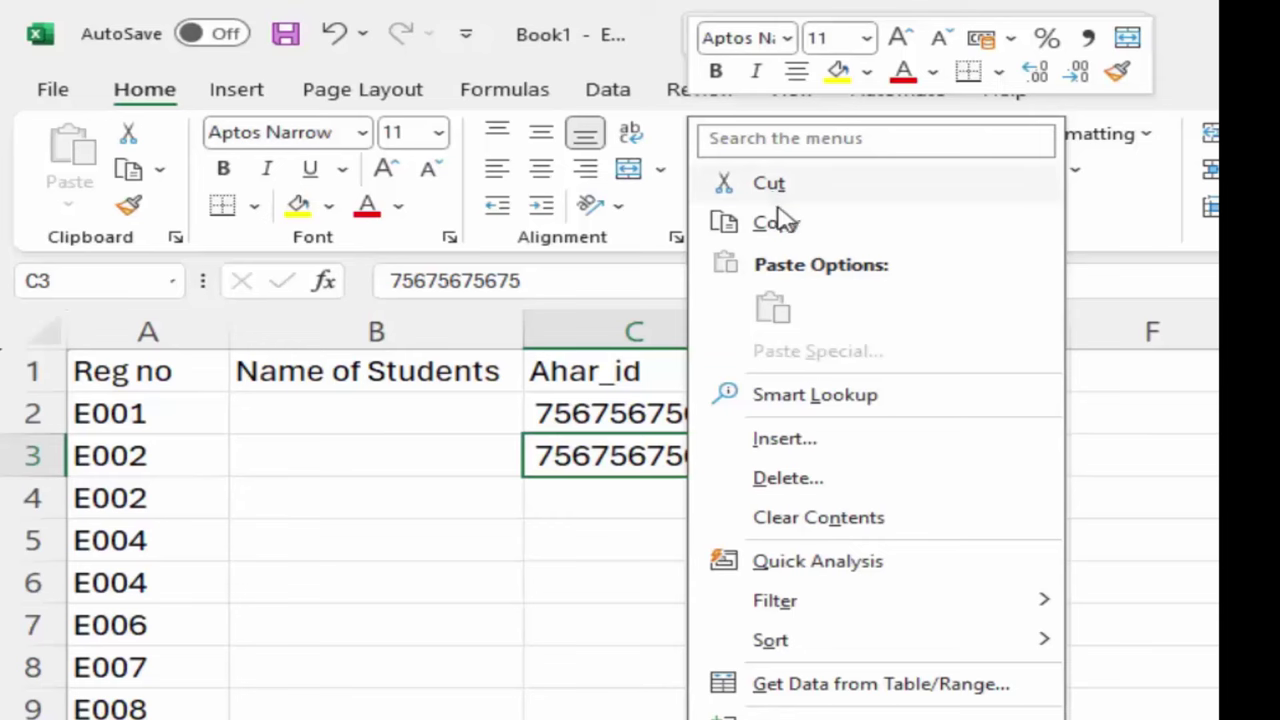
left_click(777, 220)
left_click(664, 500)
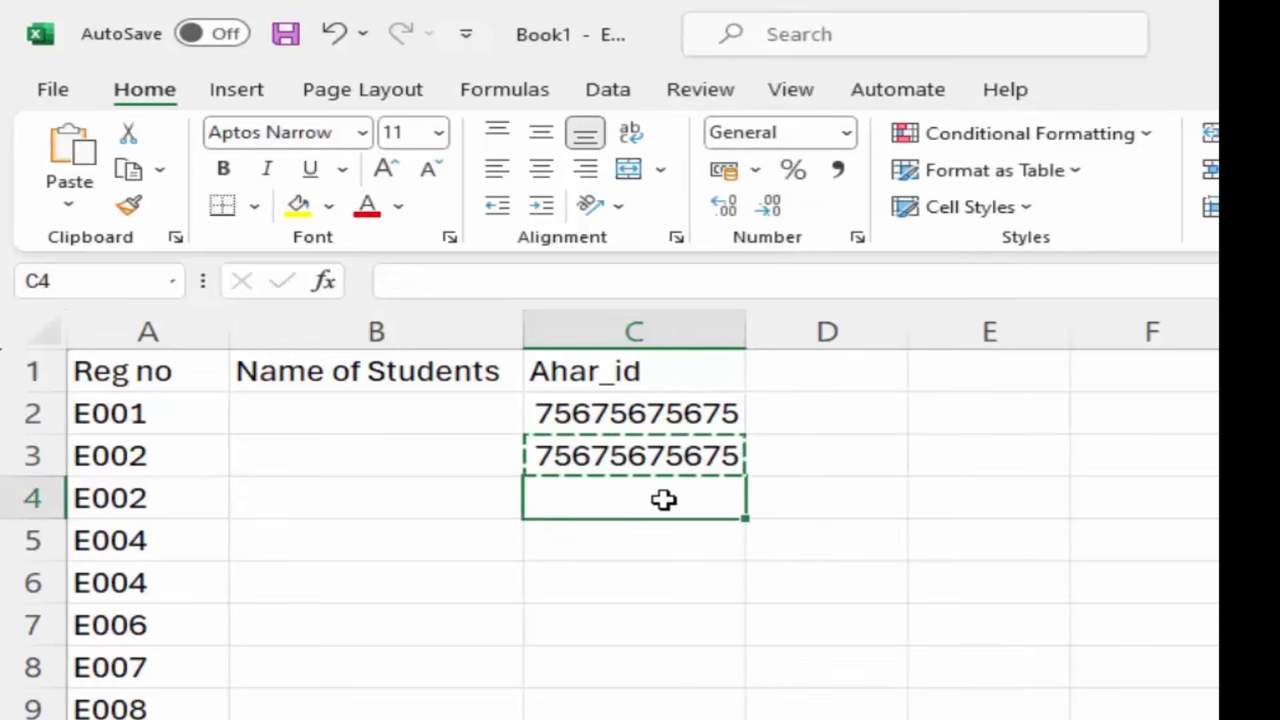
key("ctrl+v")
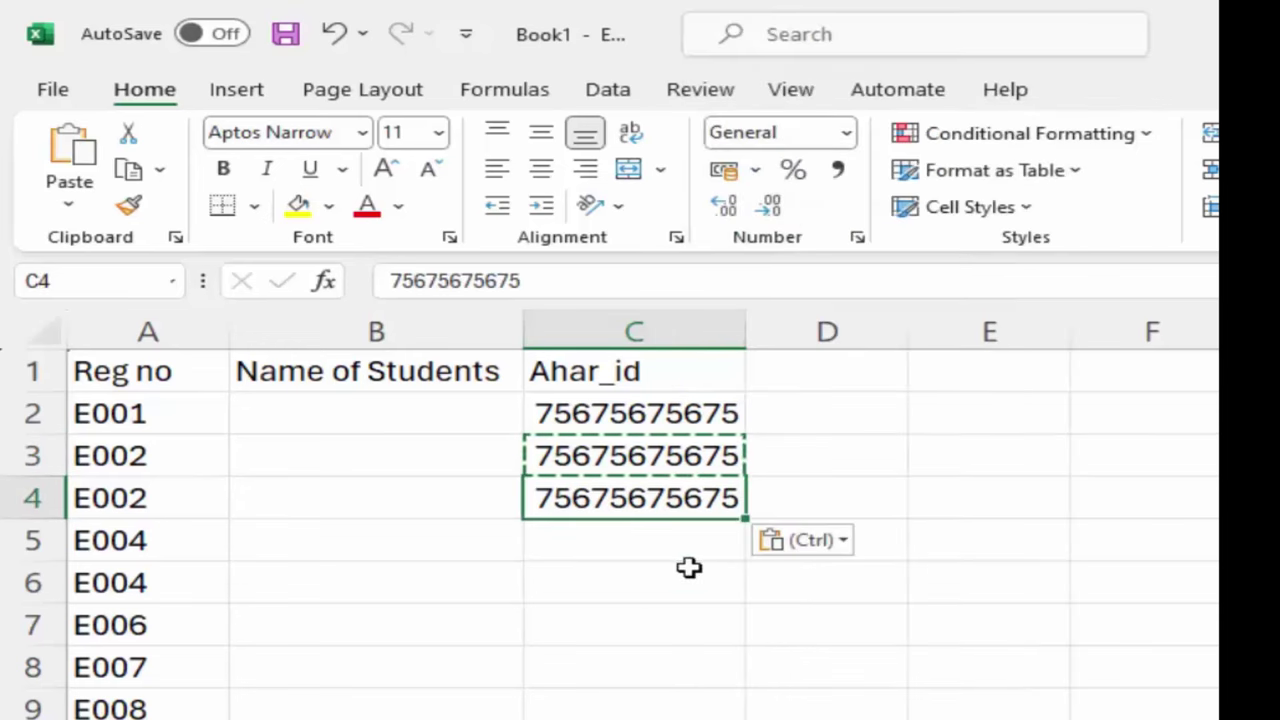
left_click(688, 569)
left_click(691, 511)
double_click(691, 528)
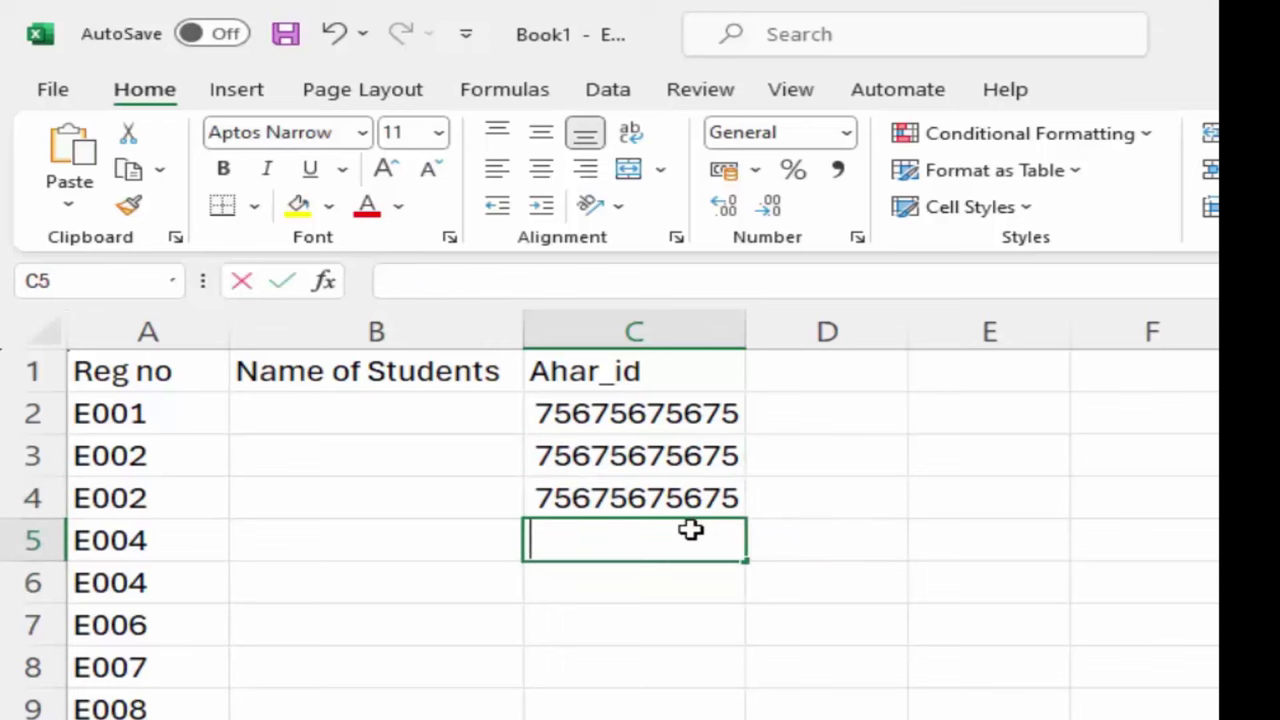